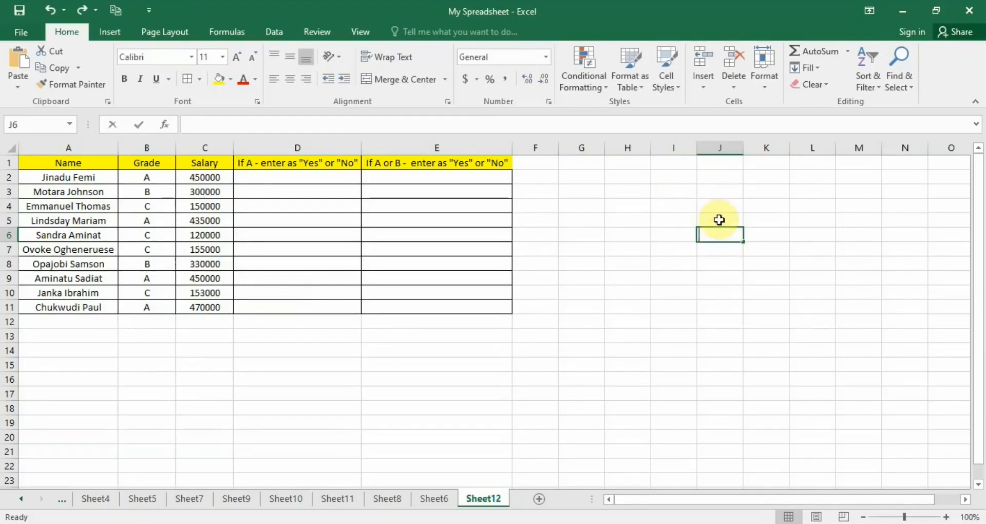
Enter 5 in cell J6 and 4 in cell K6 as test values.
type("5")
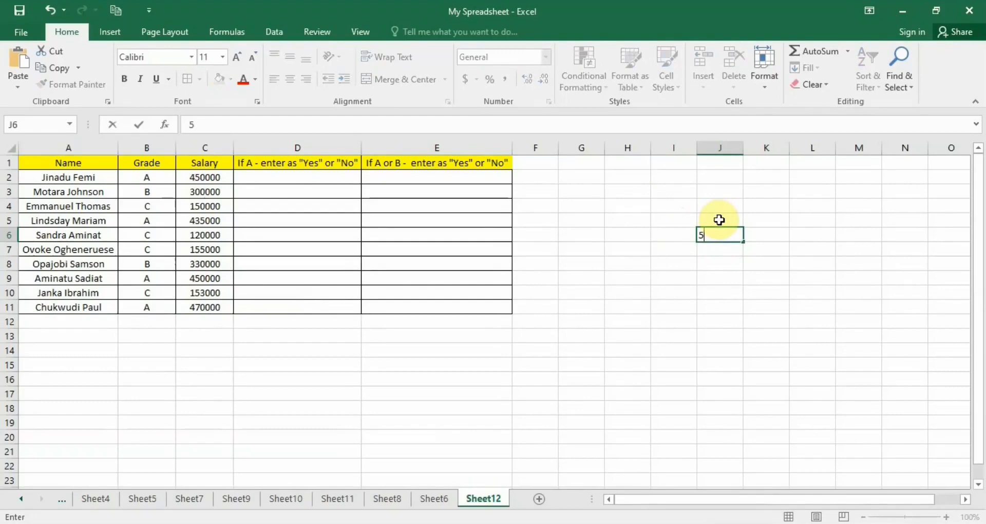
left_click(773, 229)
type("4")
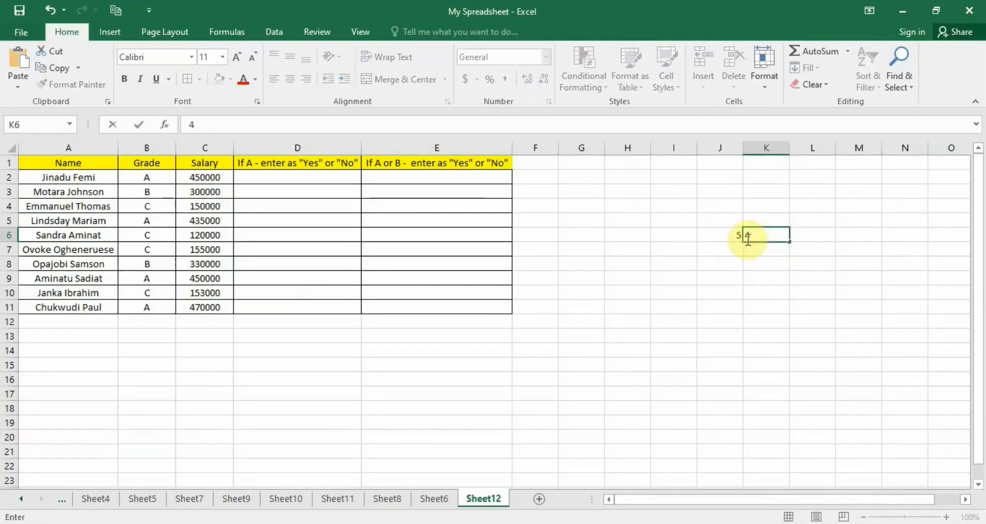
Enter the formula =J6=K6 in cell L6 to compare the two test values.
left_click(811, 235)
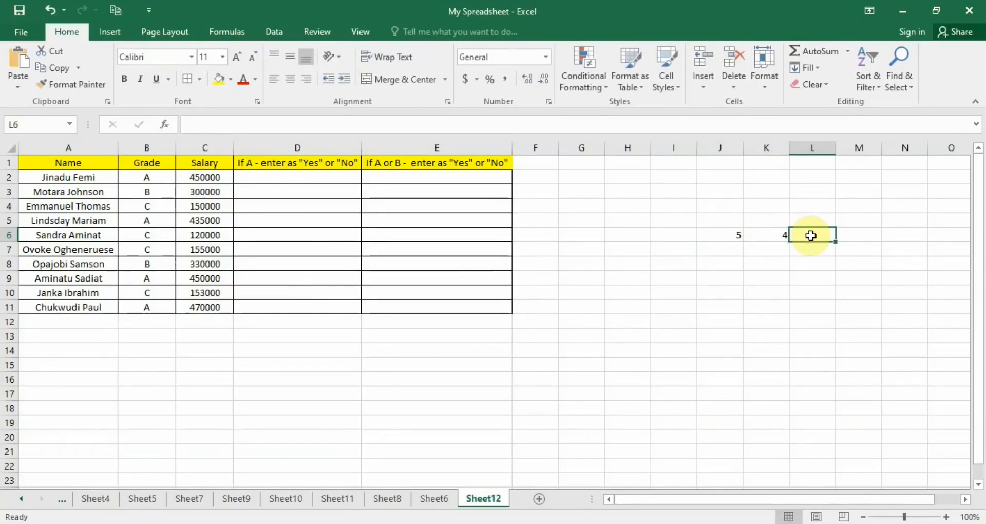
type("=")
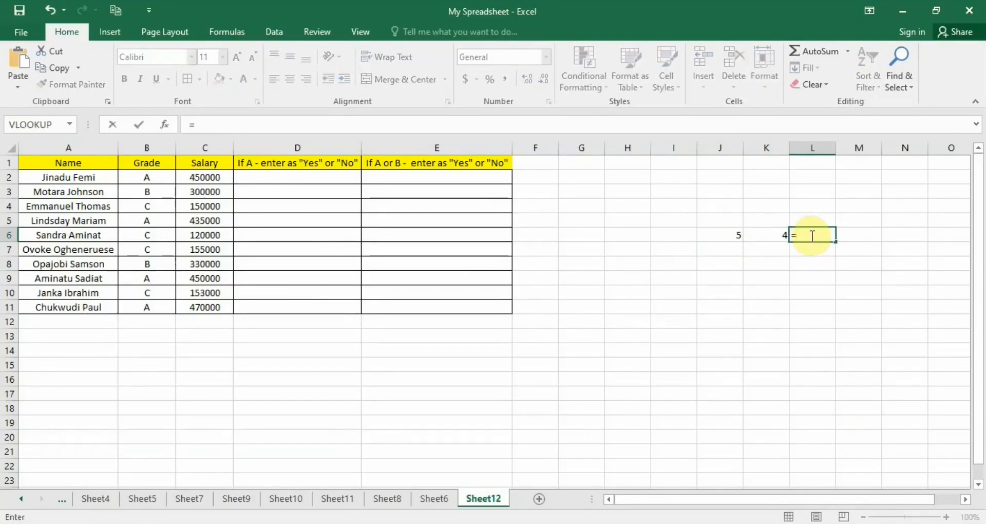
key("Escape")
type("=")
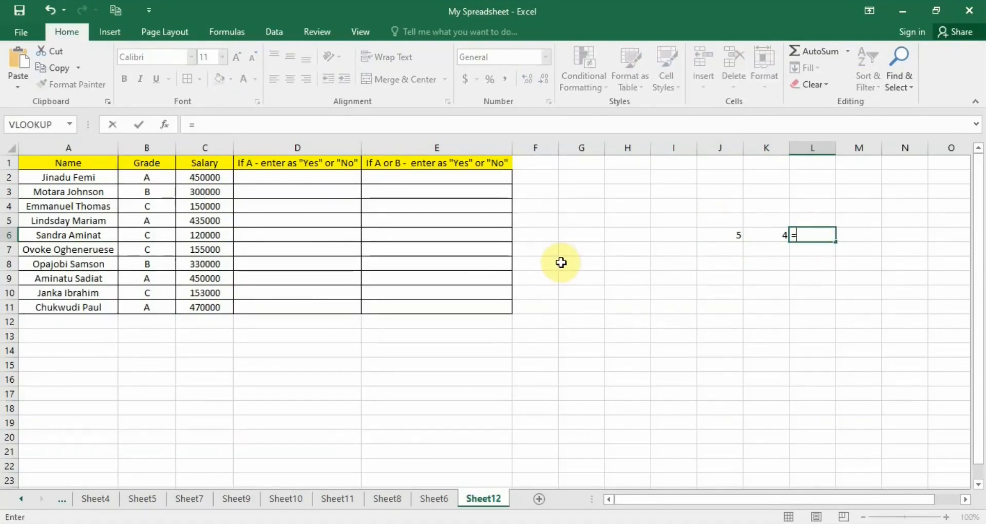
left_click(724, 235)
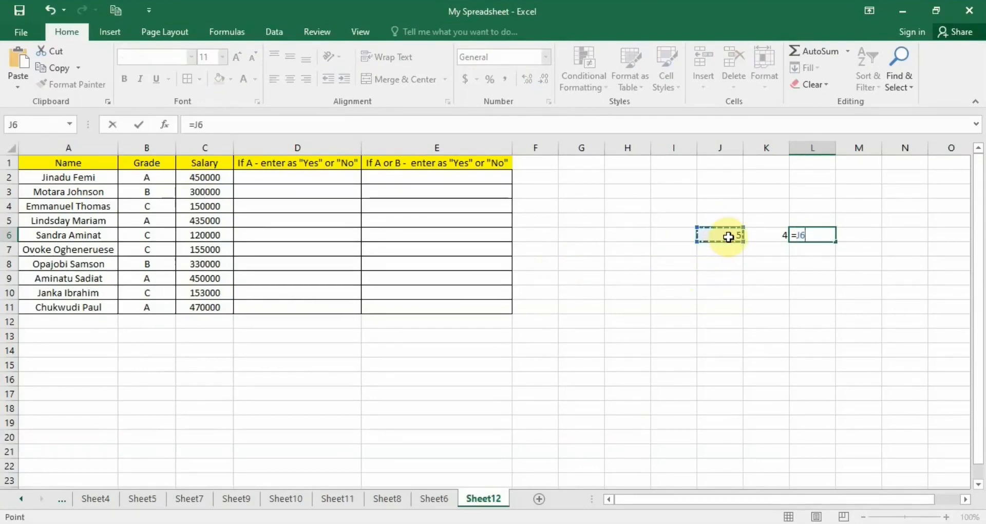
type("=")
left_click(753, 236)
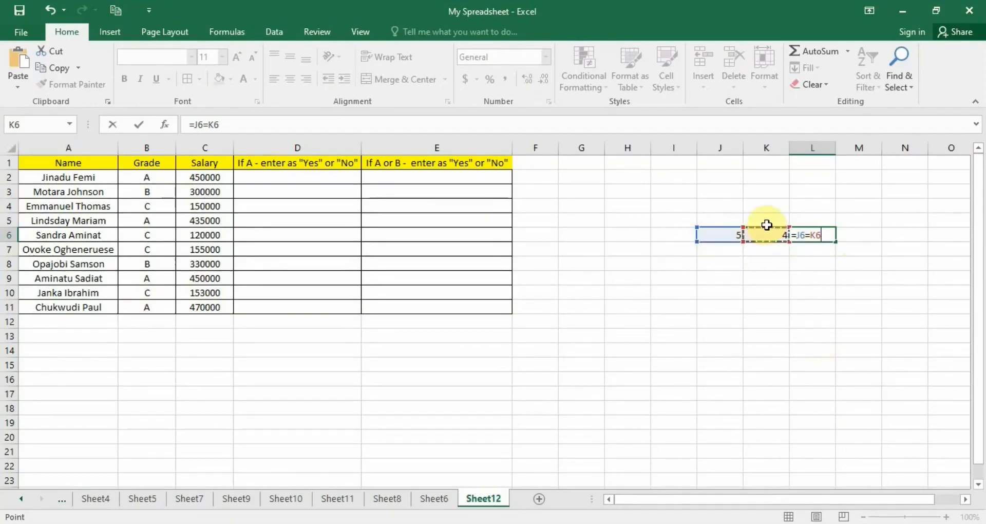
key("Return")
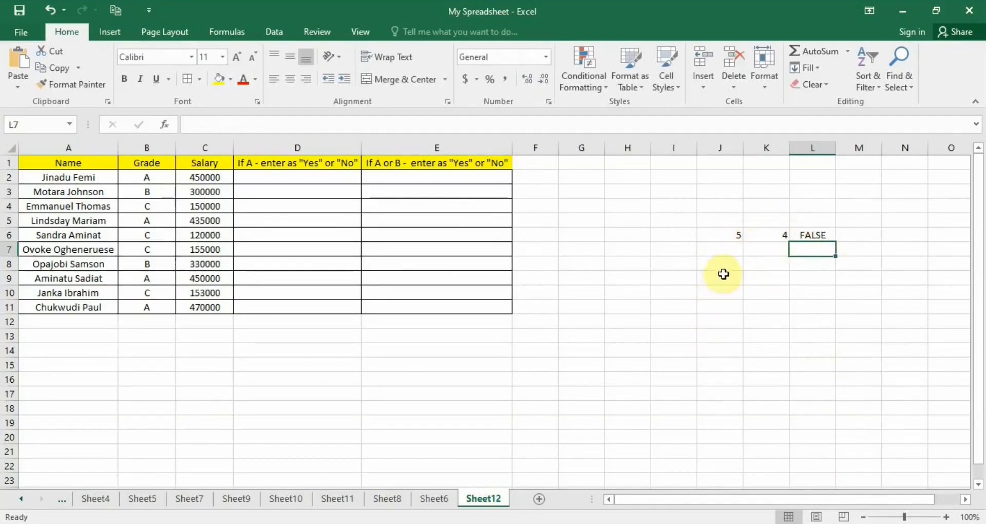
Enter 10 in both J8 and K8 as a second pair of test values.
left_click(734, 264)
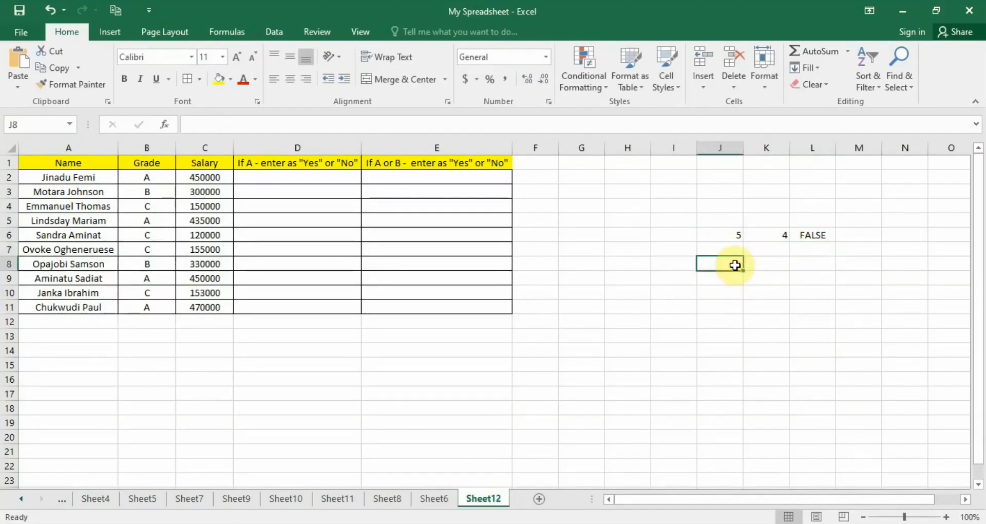
type("10")
left_click(781, 264)
type("10")
Enter the formula =J8=K8 in cell L8 to compare the second pair of values.
left_click(811, 265)
type("=")
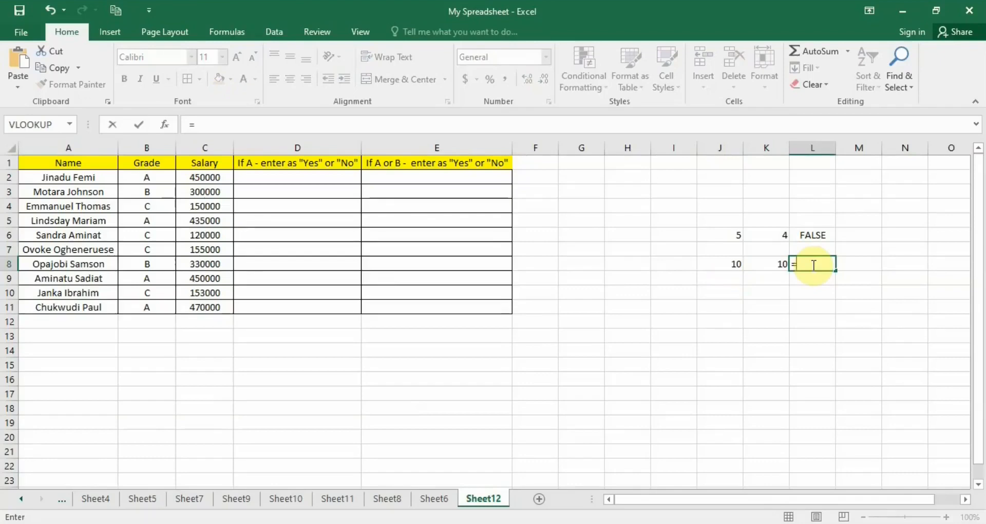
left_click(733, 264)
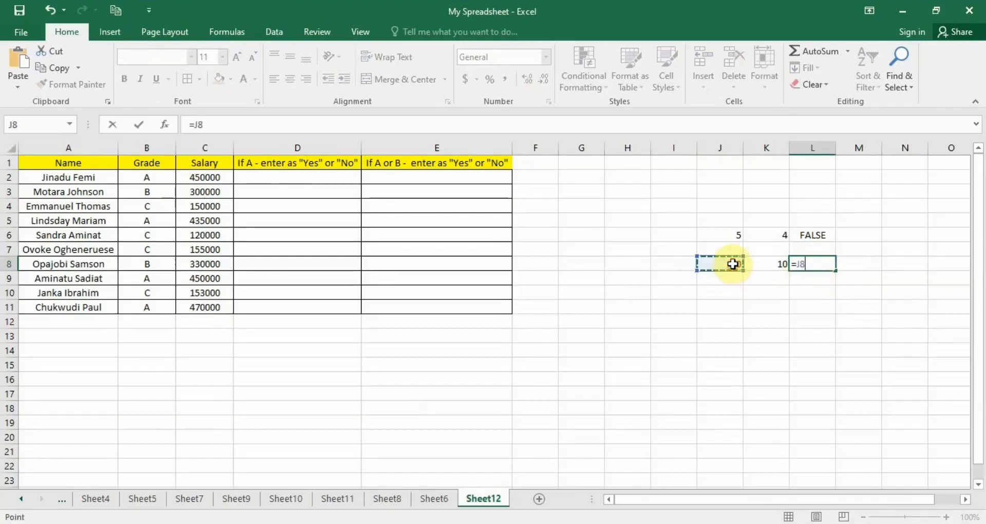
type("=")
left_click(778, 265)
key("Return")
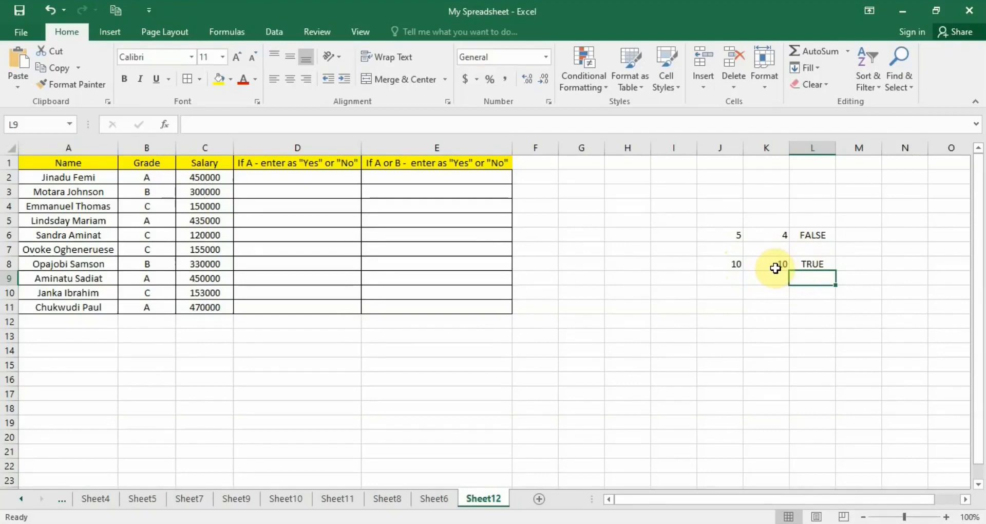
Clear the test values and comparison formulas from cells J6:L8.
left_click_drag(728, 226, 812, 269)
key("Delete")
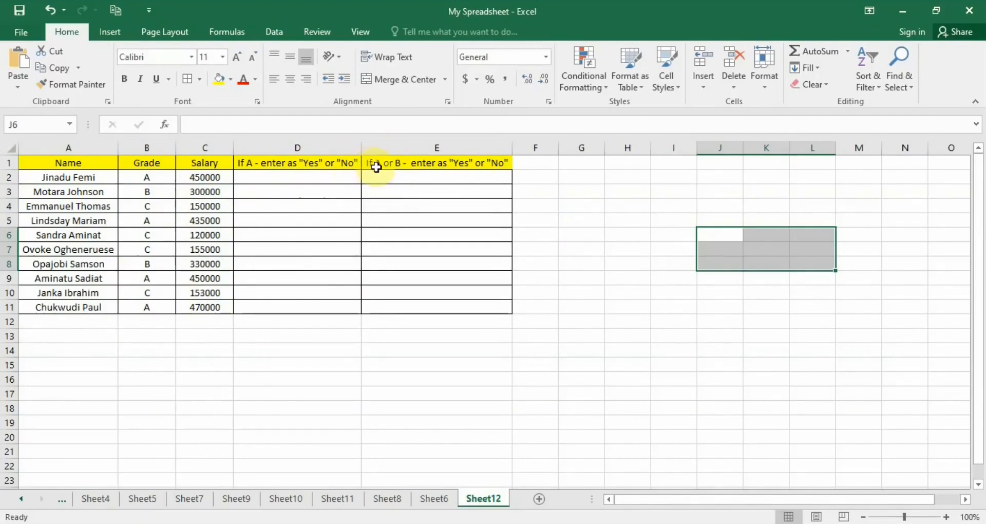
left_click(713, 236)
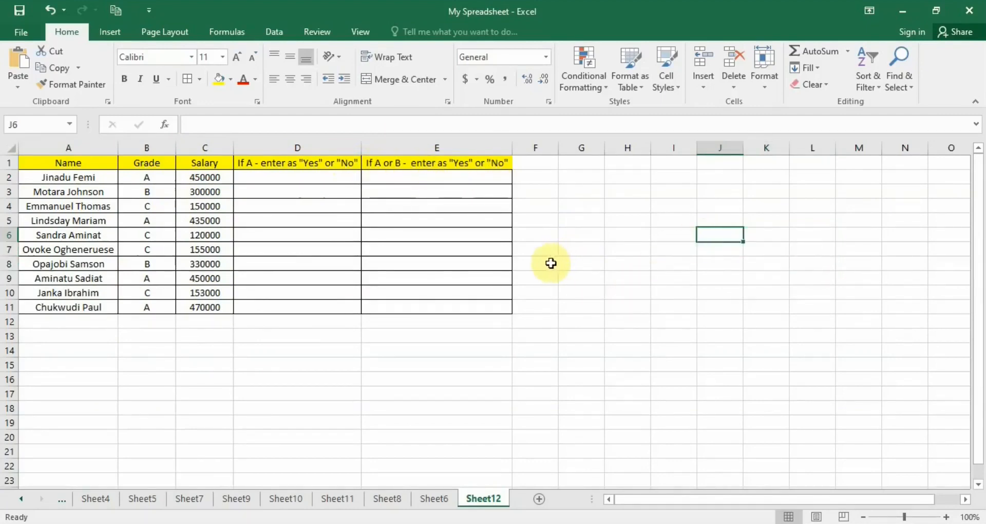
Insert the IF function in cell D2 with the logical test B2="A".
left_click(298, 181)
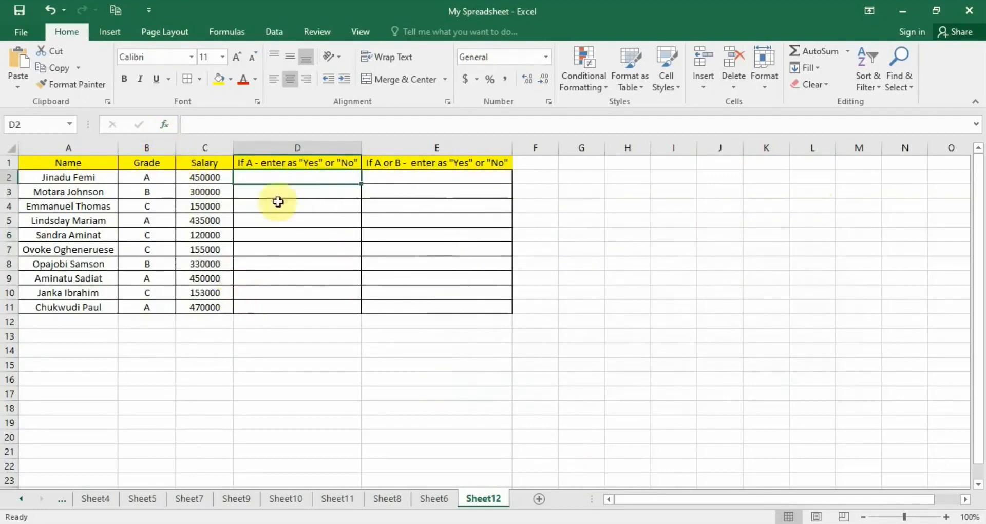
left_click(165, 124)
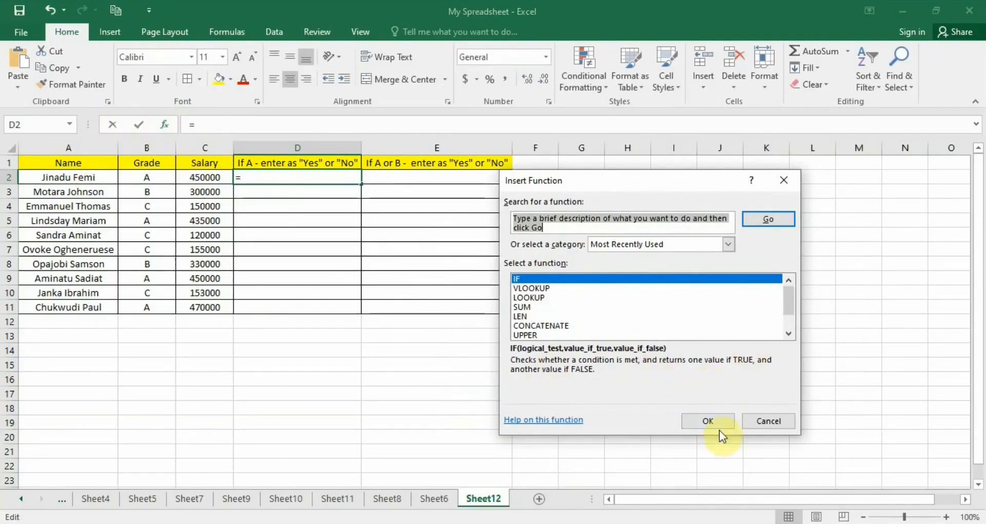
left_click(707, 422)
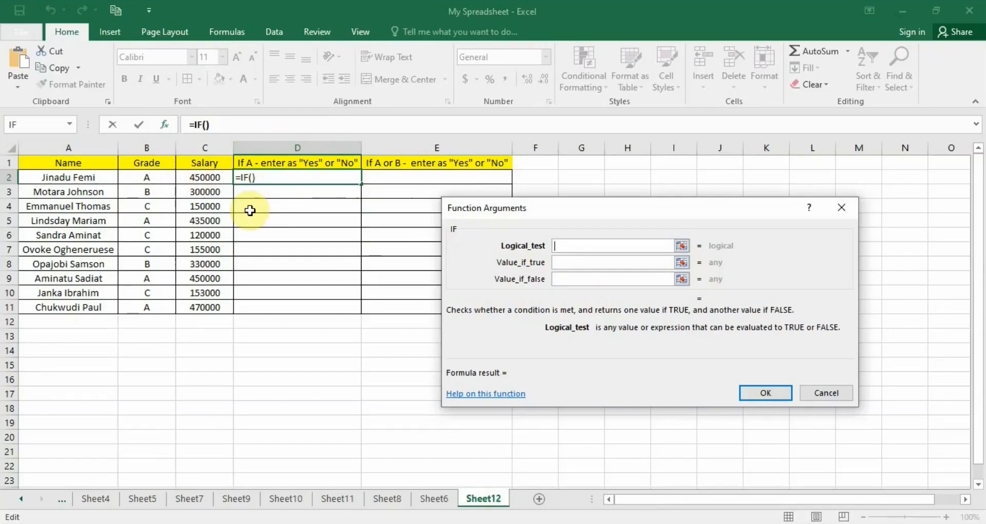
left_click(144, 181)
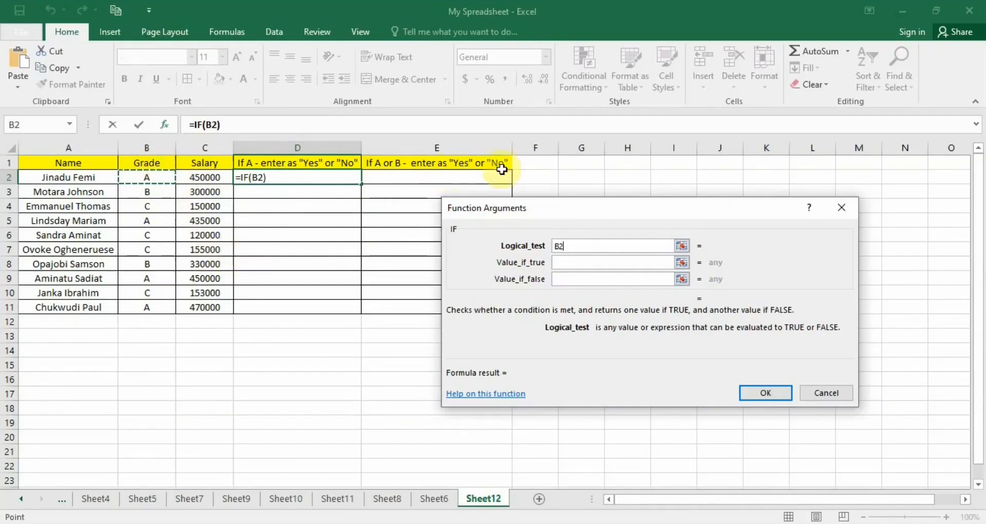
type("=A")
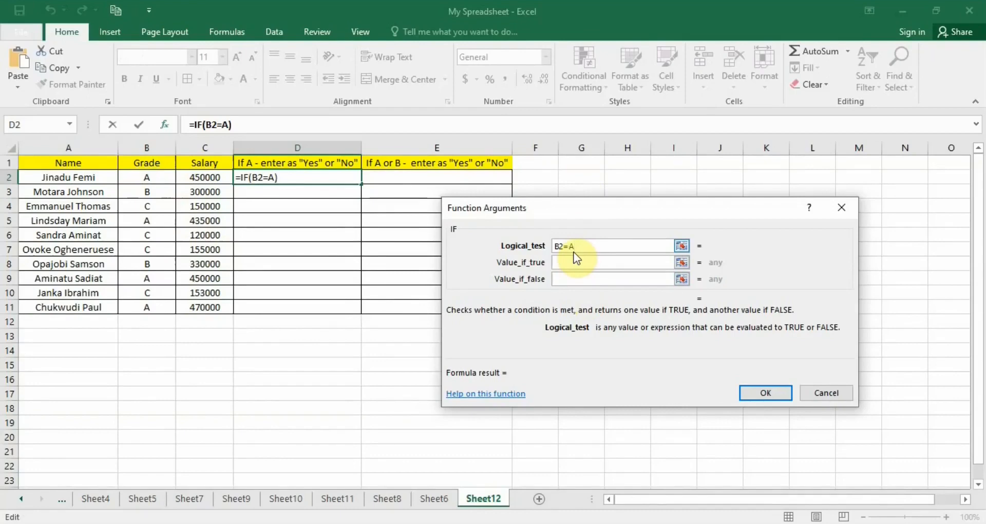
type("\"")
left_click(569, 247)
type("\"")
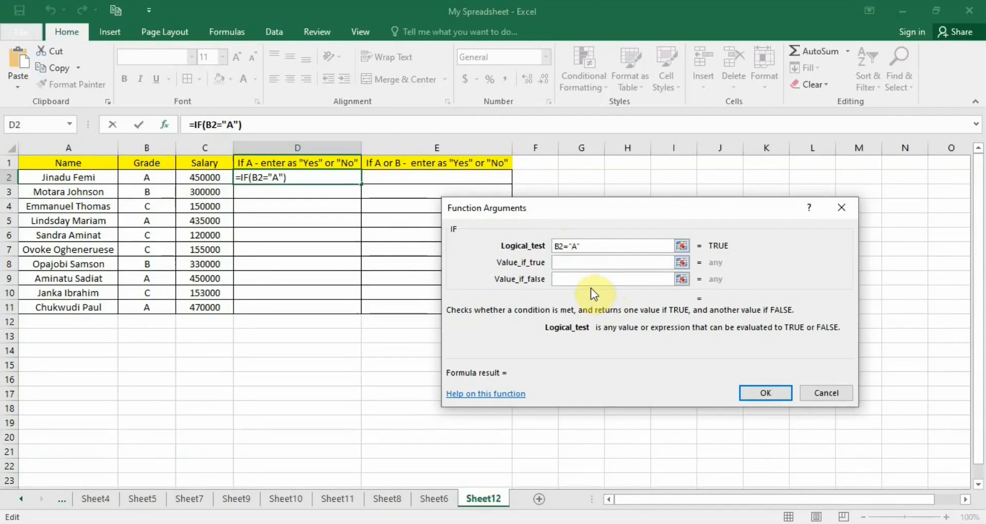
Set the value if true of D2's IF function to "Yes".
left_click(577, 262)
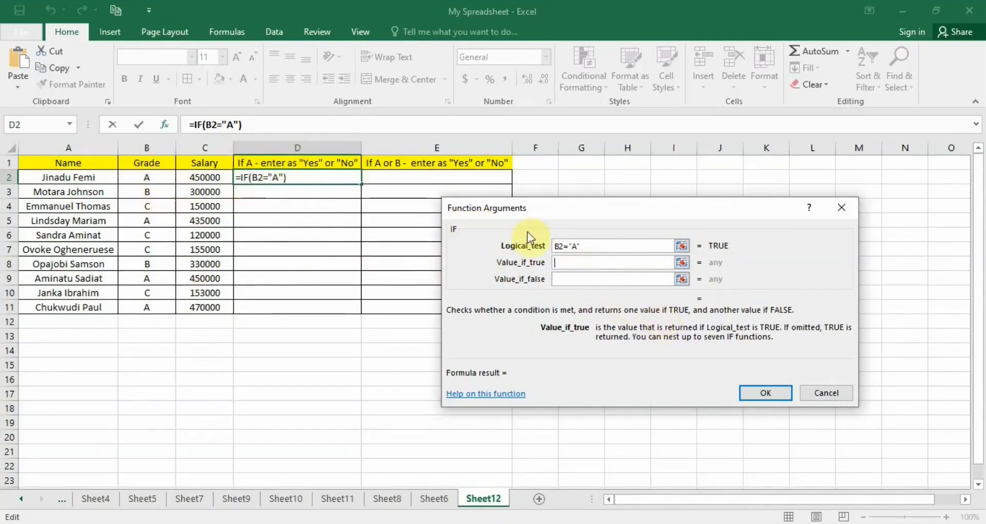
type("Yes")
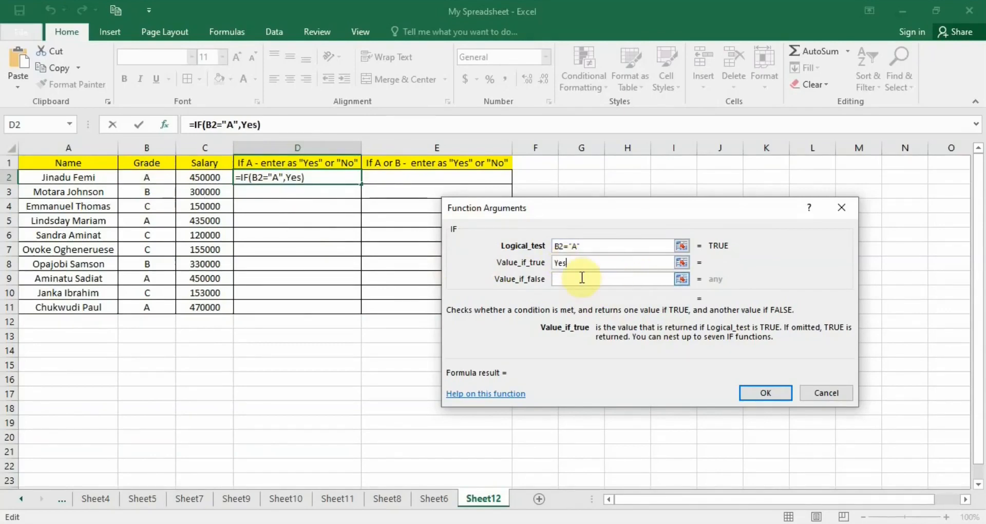
type("\"")
left_click(555, 263)
type("\"")
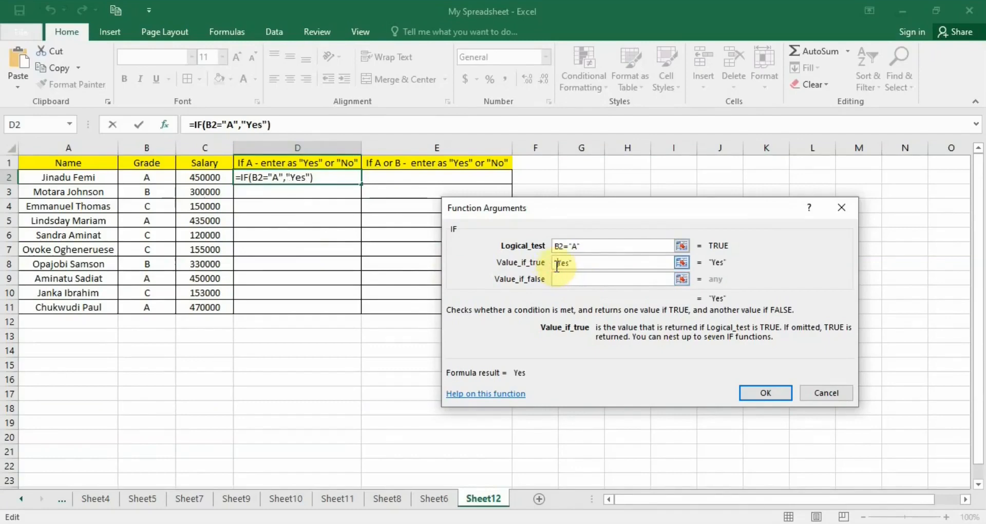
Set the value if false of D2's IF function to "No" and complete the formula.
left_click(592, 282)
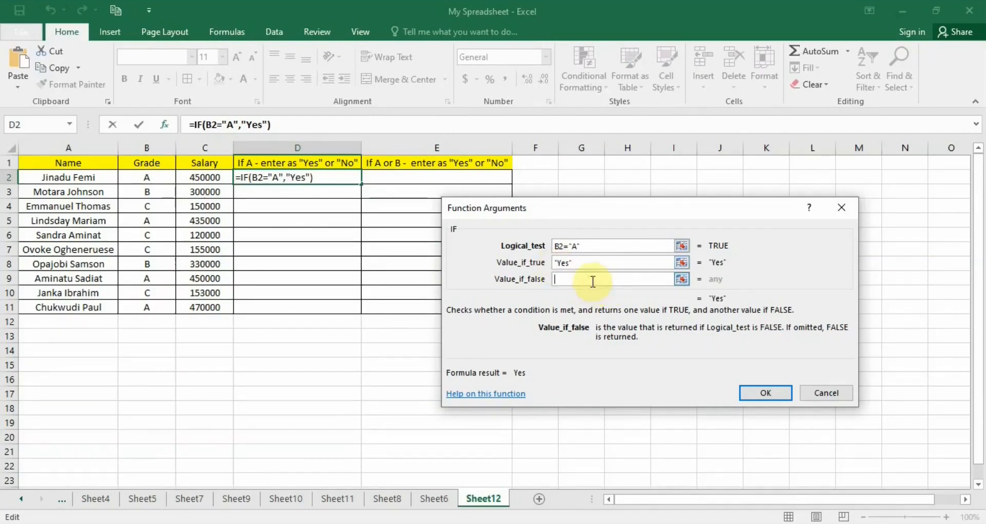
type("\"No")
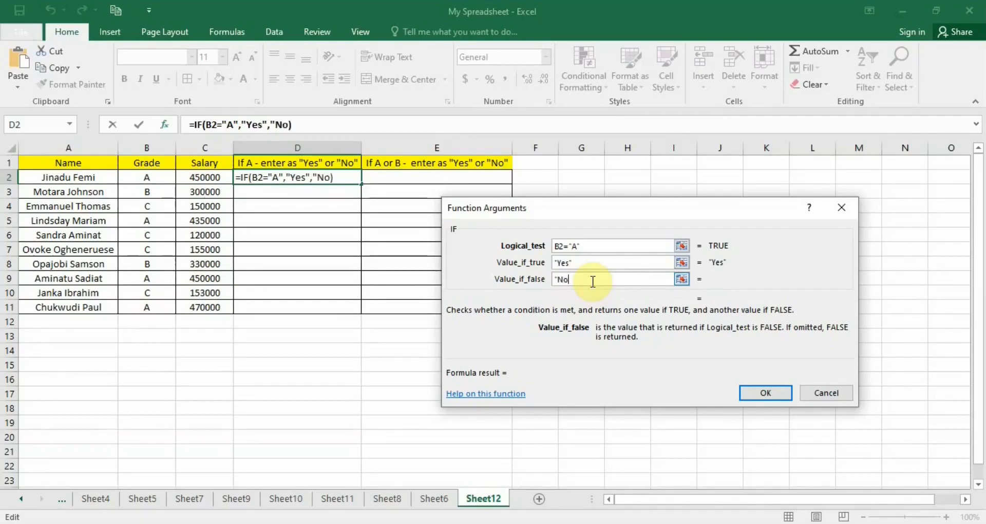
type("\"")
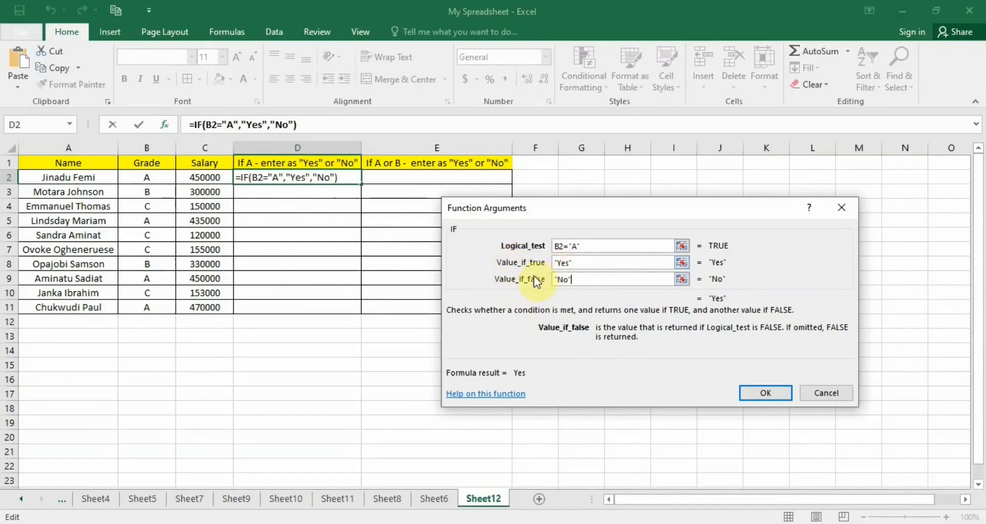
left_click(756, 396)
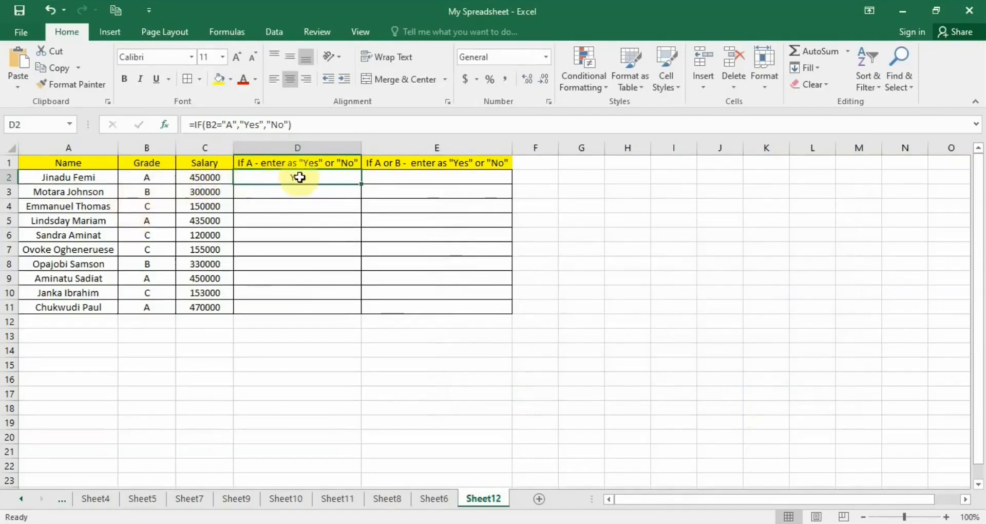
Insert the IF function in cell D3 with the logical test B3="A".
left_click(269, 191)
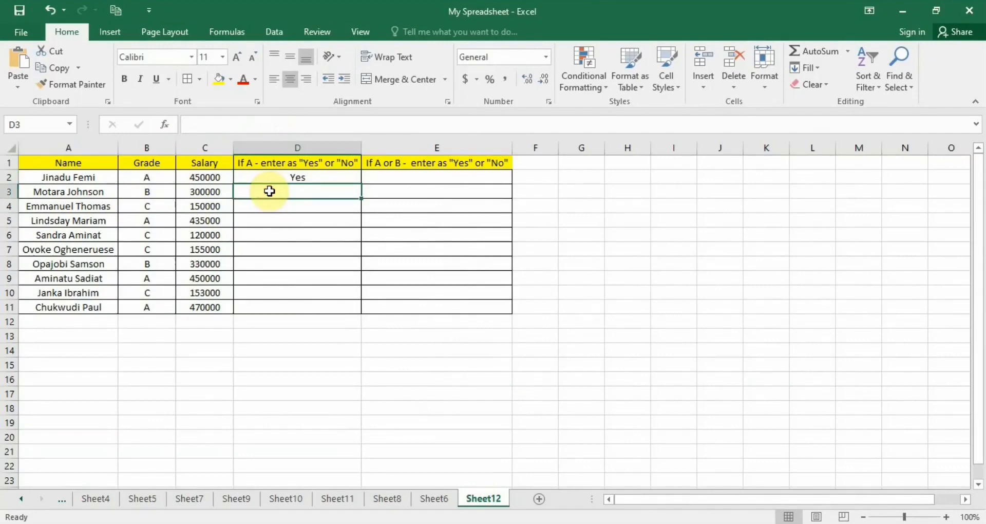
type("=if")
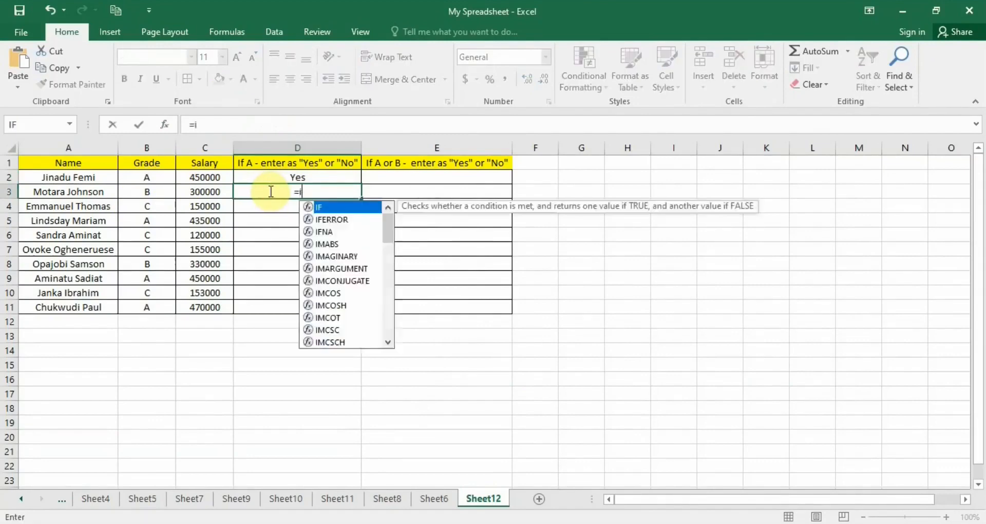
double_click(326, 207)
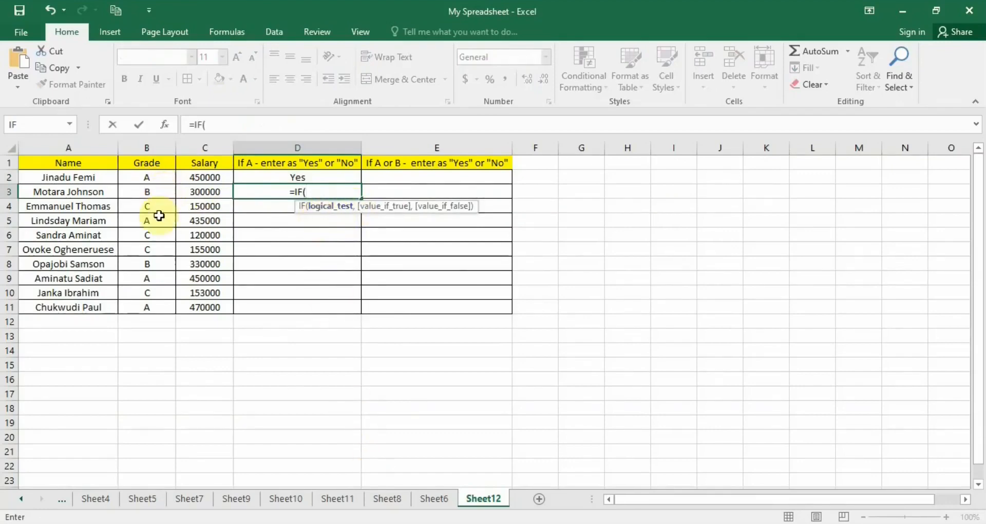
left_click(154, 192)
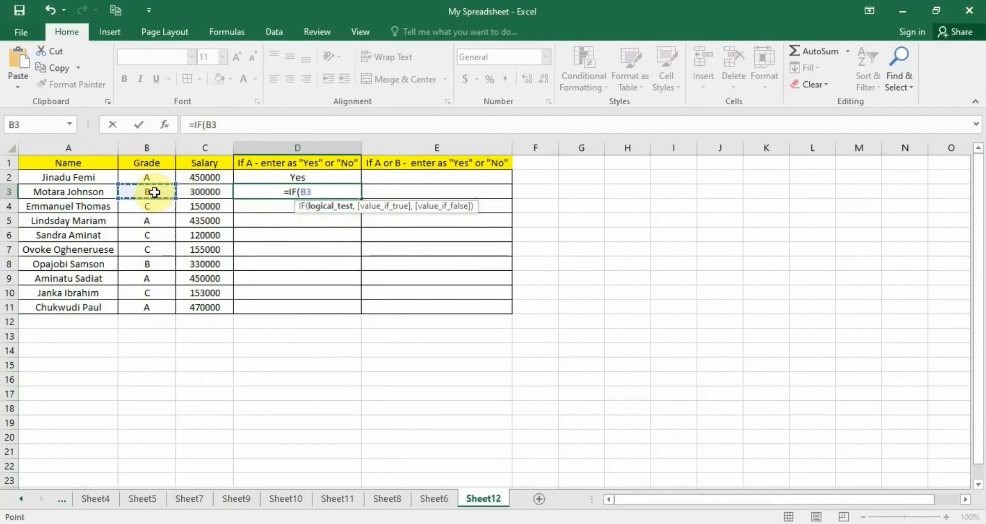
type("=")
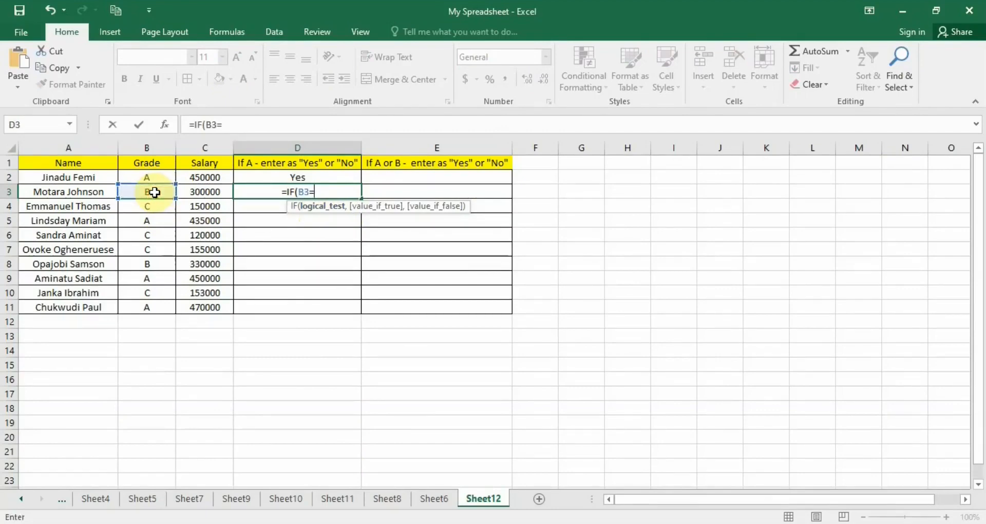
type("\"")
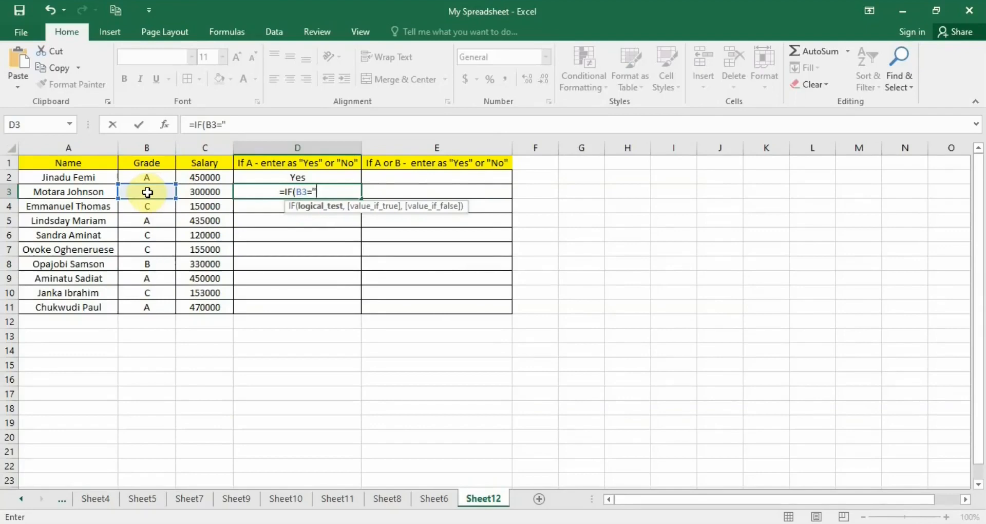
type("A\"")
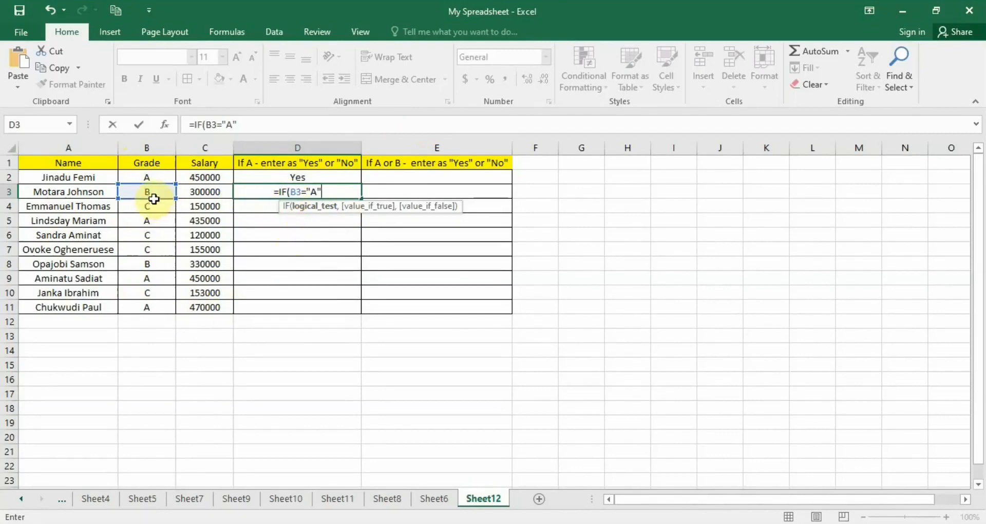
Set D3's IF function to return "Yes" if true and "No" if false, and complete the formula.
type(",")
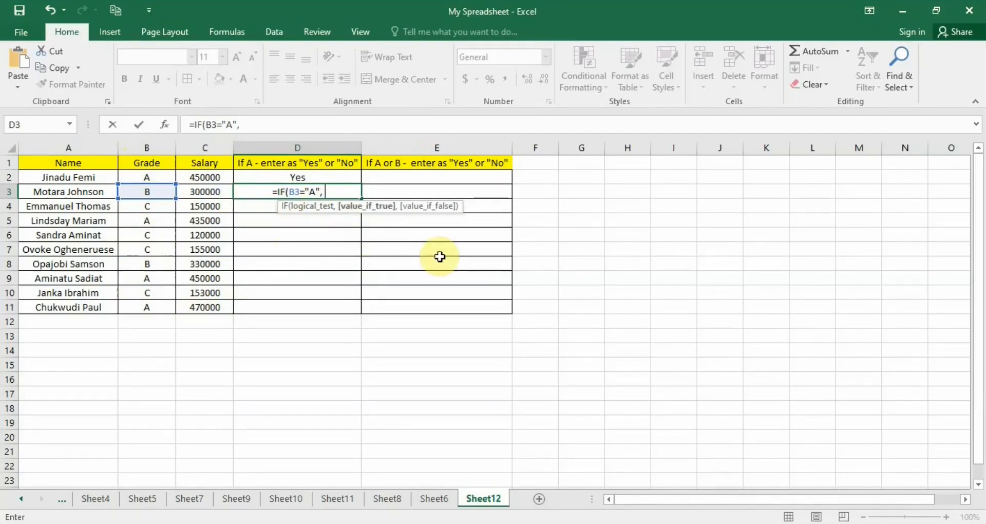
type(" \"")
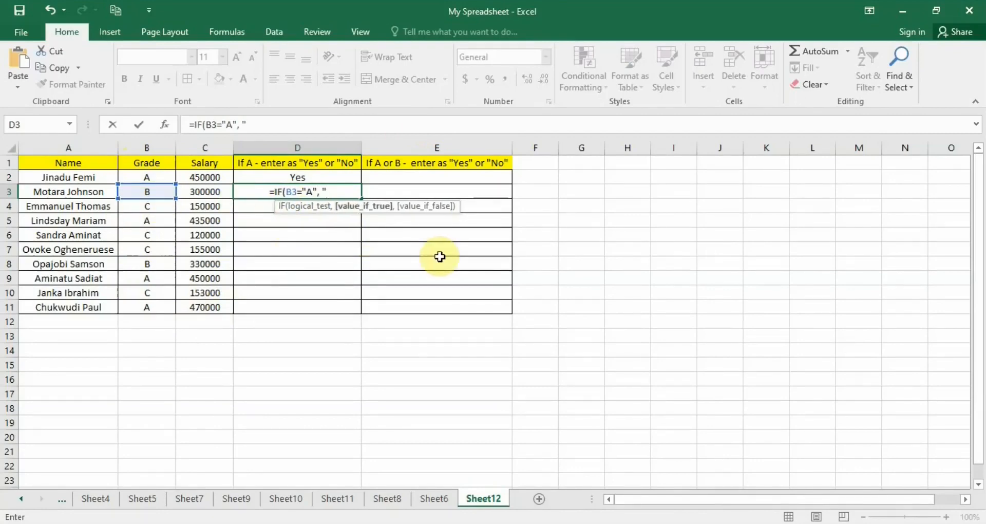
type("Y")
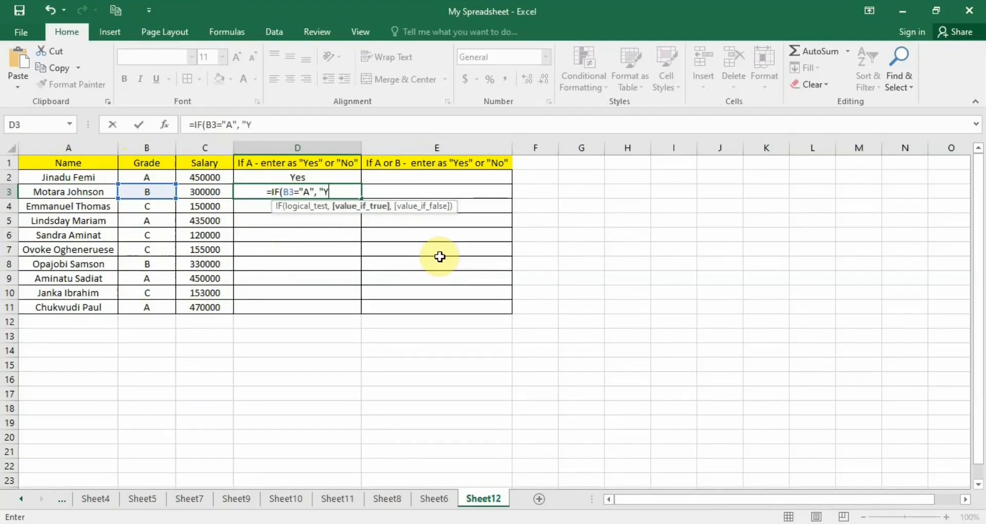
type("es\"")
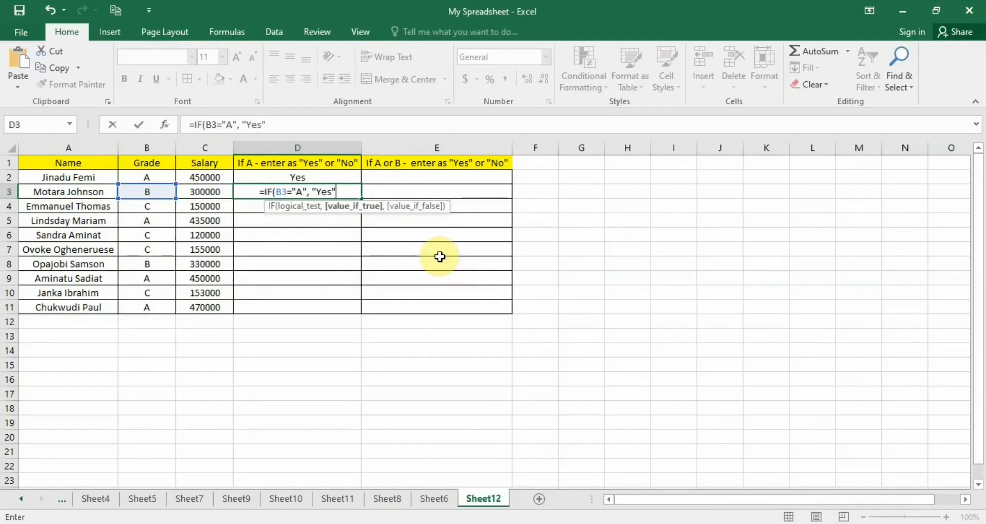
type(",")
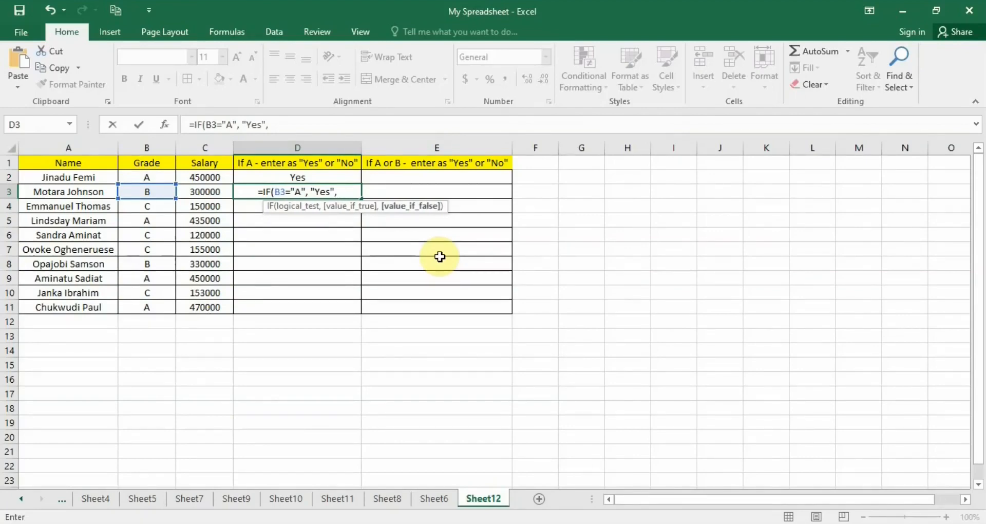
type(" \"")
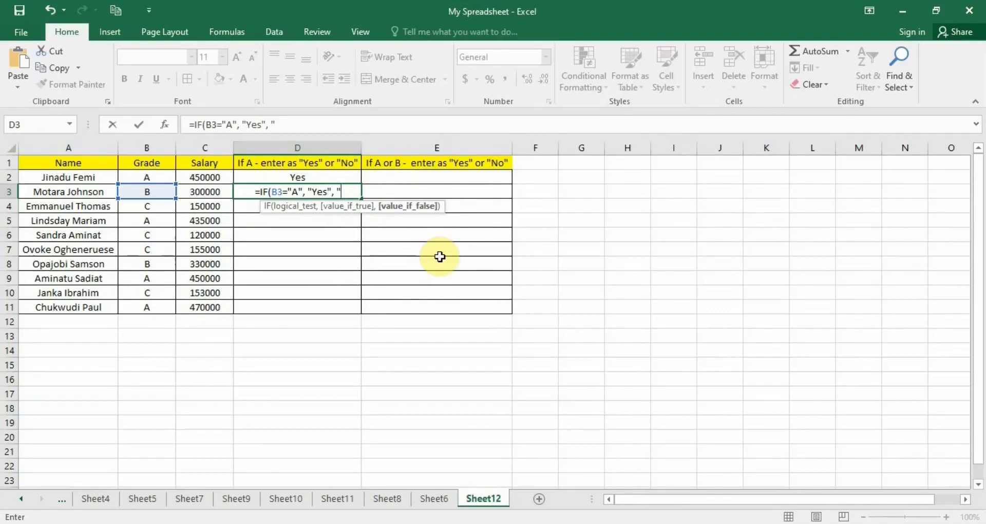
type("No\"")
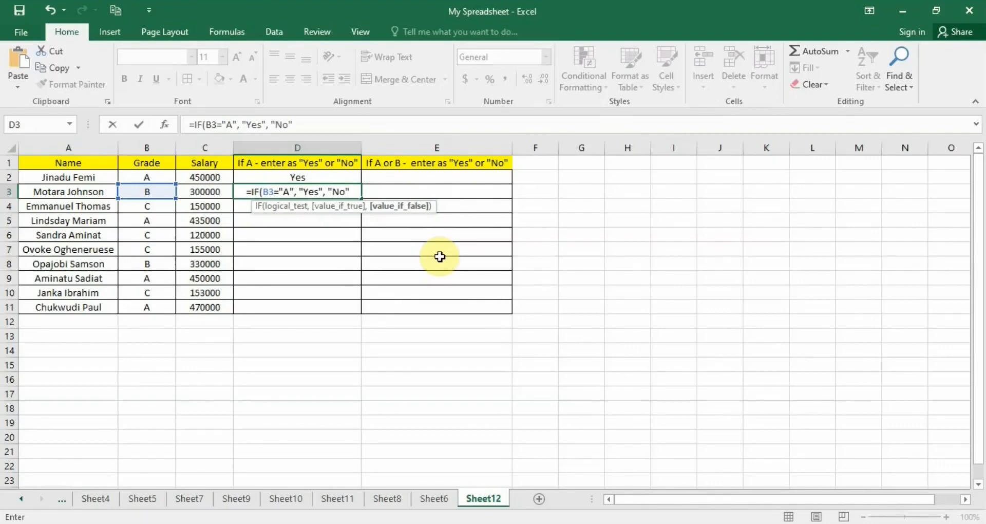
type(")")
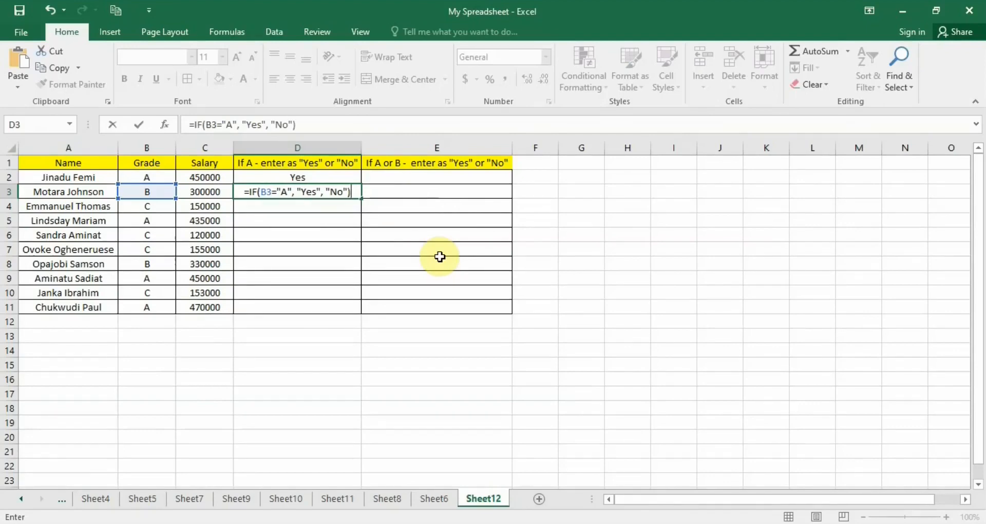
key("Return")
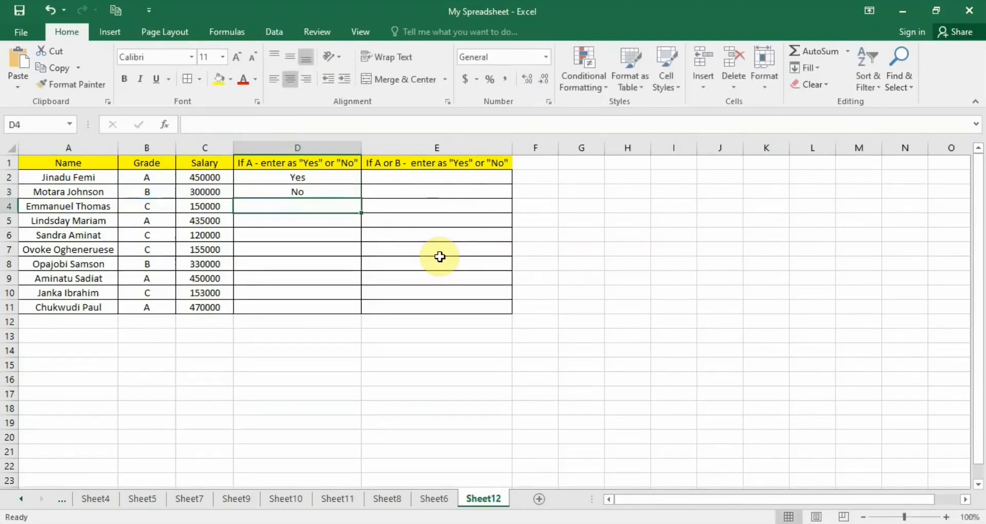
Fill the IF formula from cell D3 down to D11 and check the copied formula in D5.
left_click(287, 193)
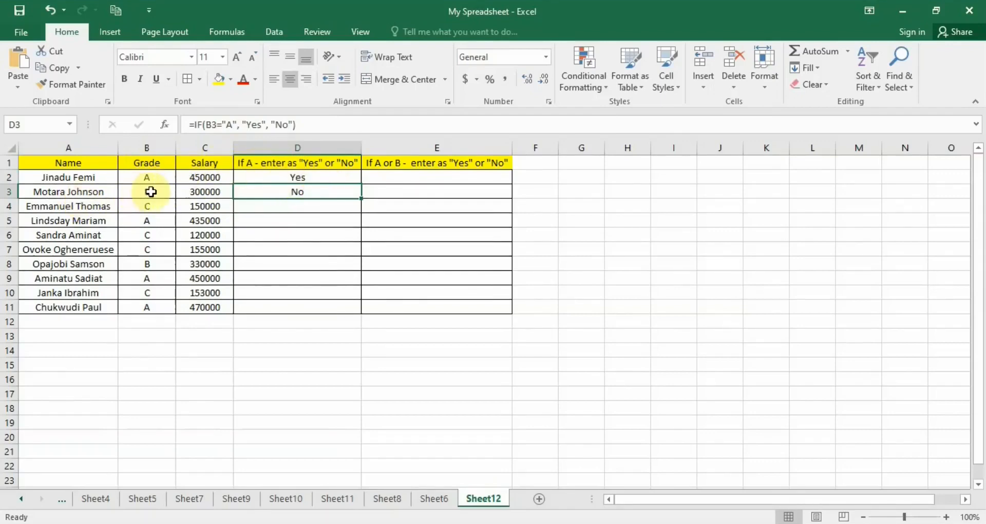
double_click(361, 198)
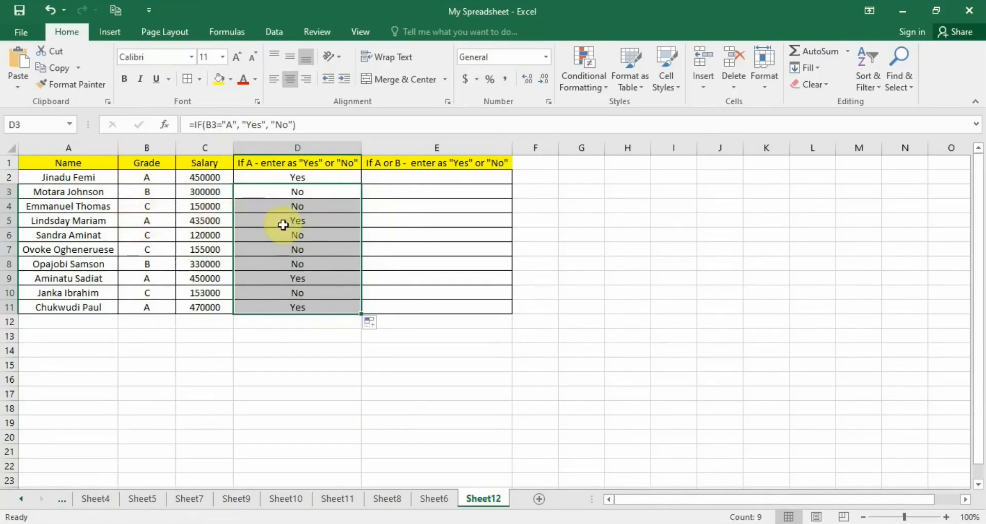
left_click(304, 220)
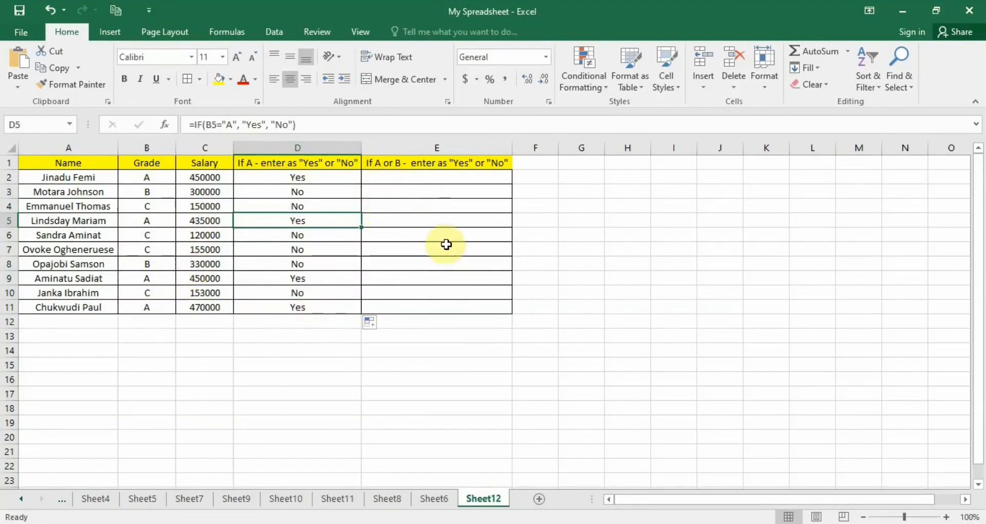
left_click(371, 174)
left_click(392, 199)
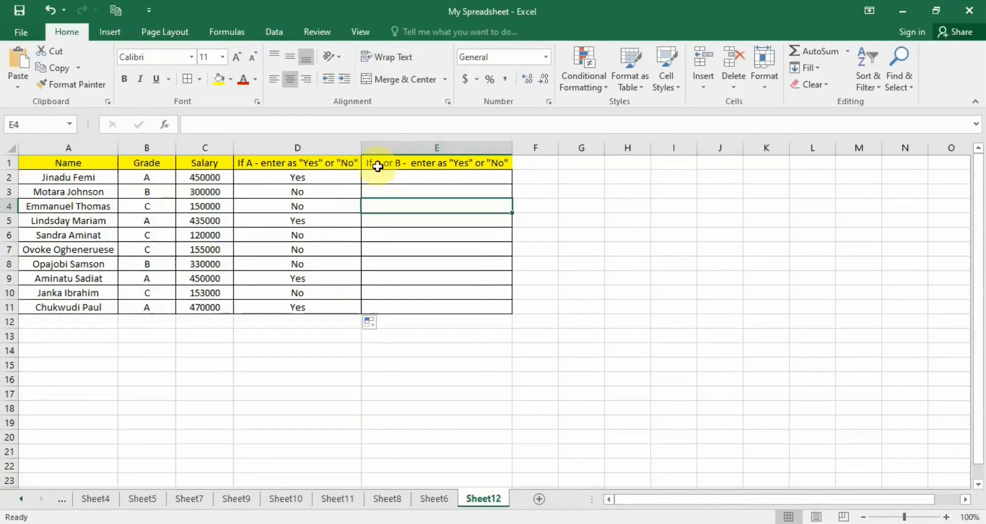
left_click(430, 177)
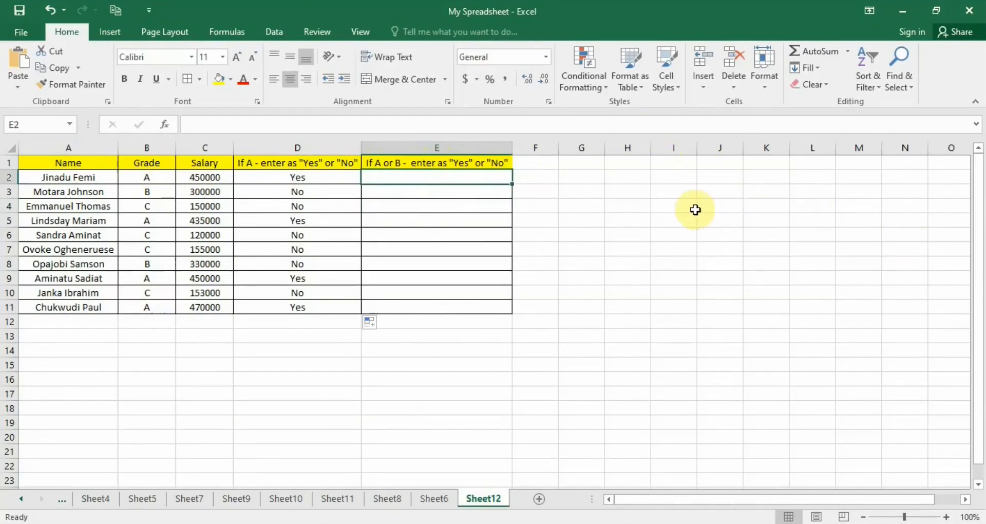
Enter the labels "AND" in cell J3 and "OR" in cell K3.
left_click(723, 194)
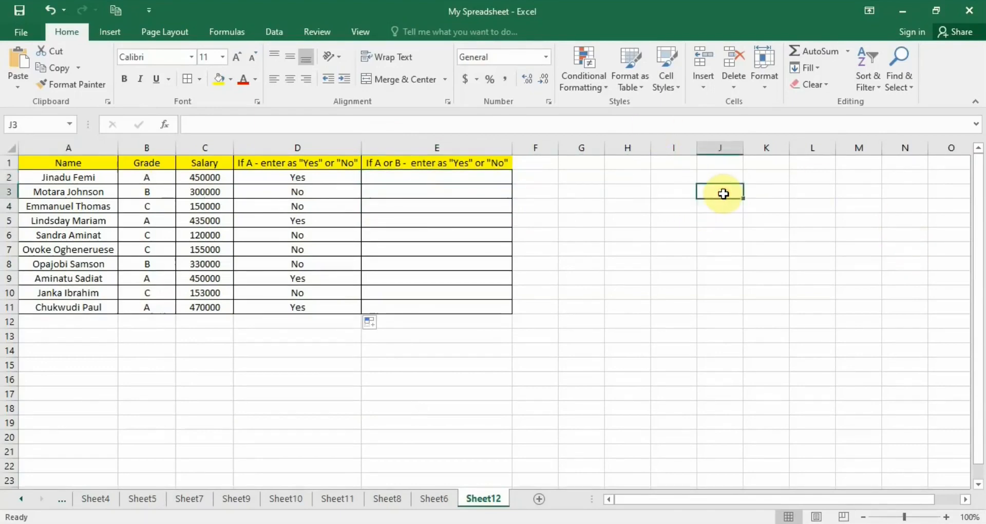
type("A")
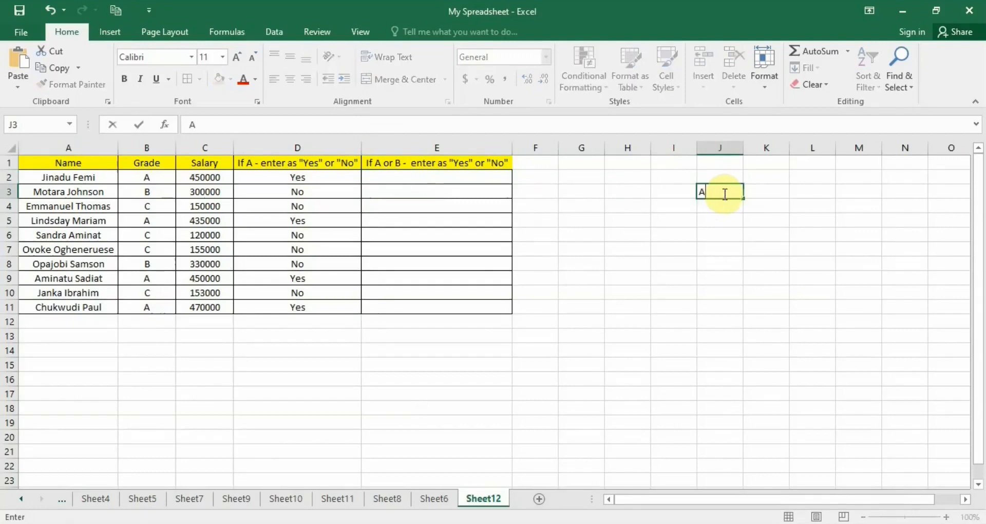
type("ND")
key("Tab")
type("OR")
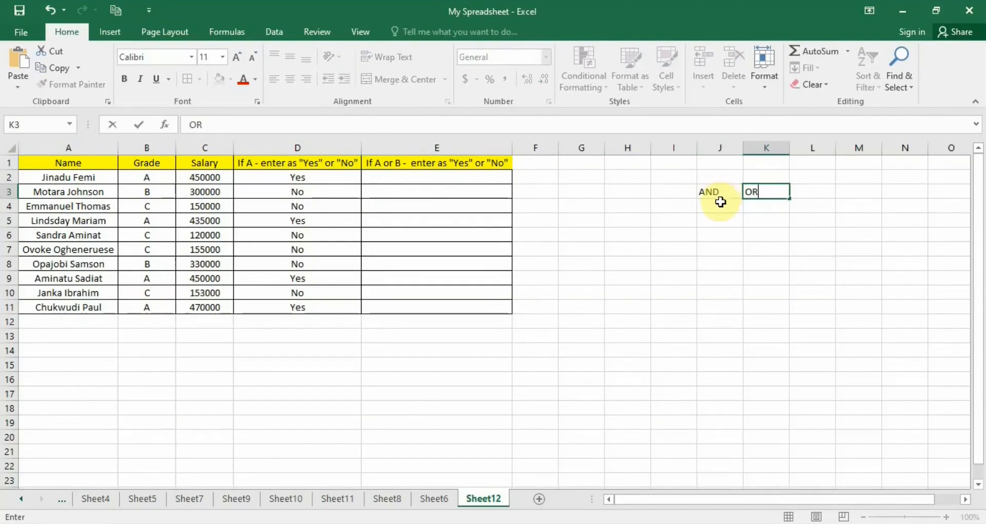
left_click(719, 204)
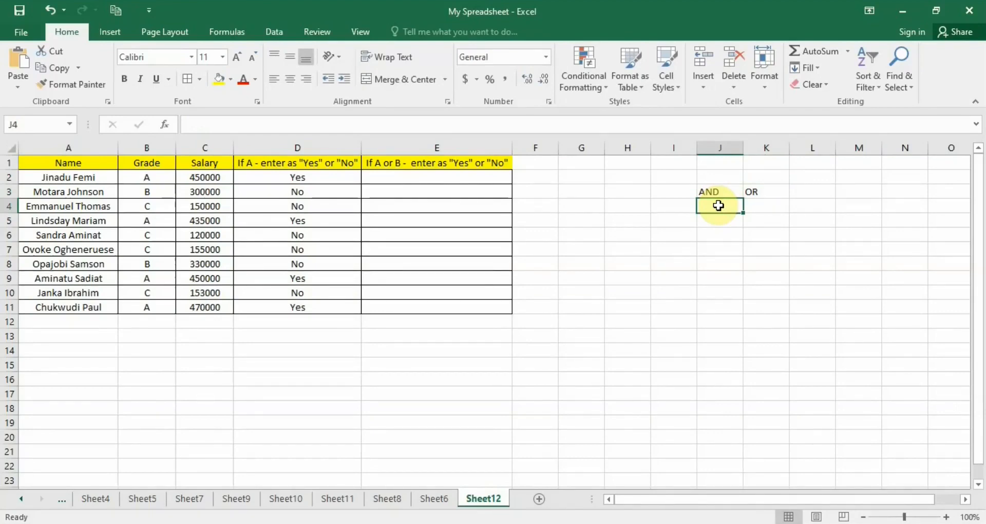
left_click(767, 205)
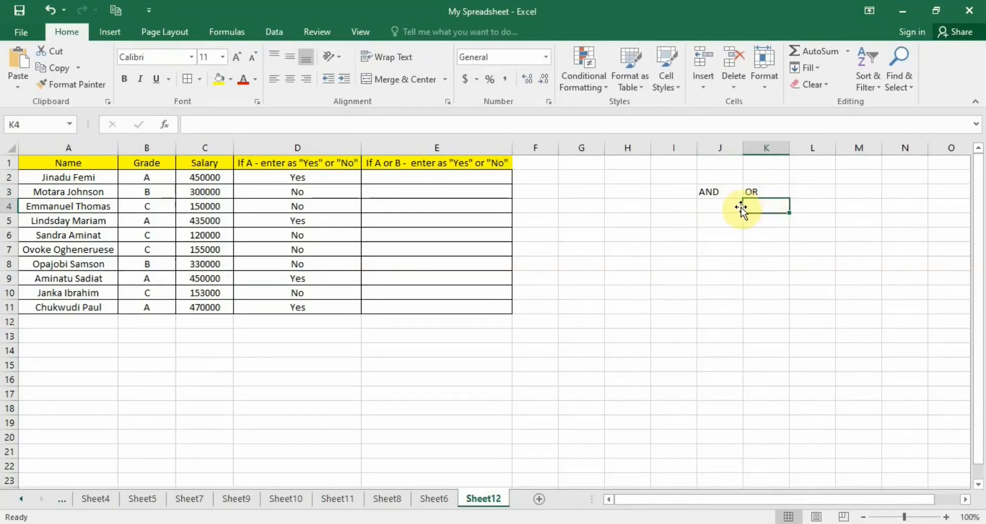
left_click(716, 207)
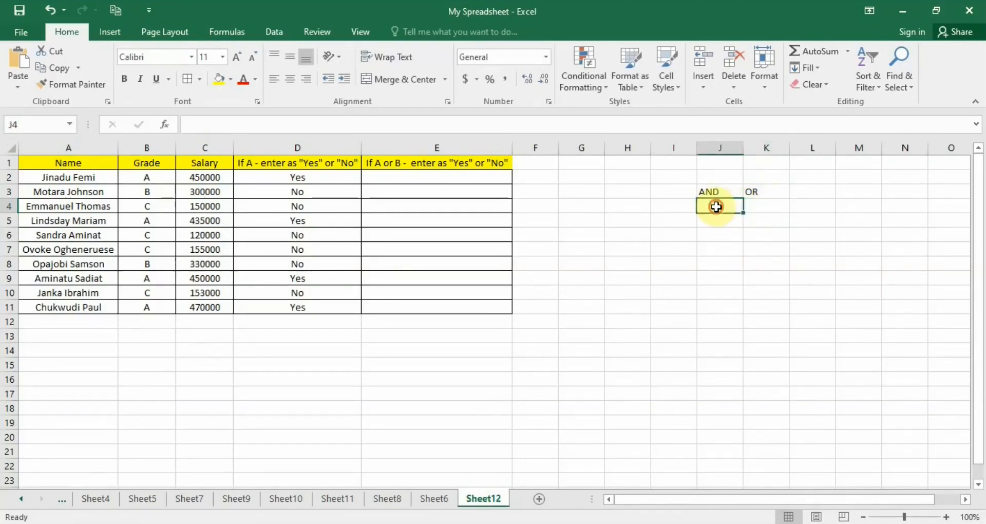
left_click(760, 205)
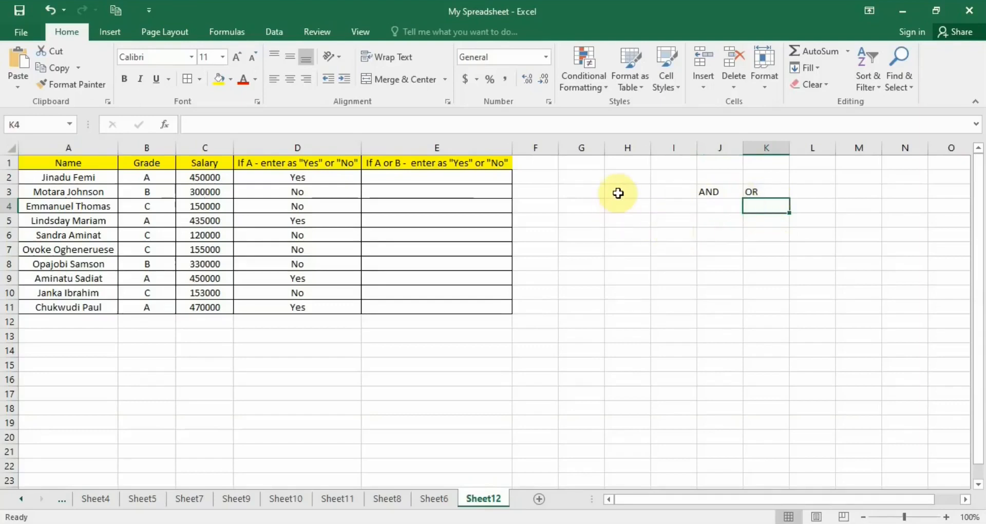
key("ctrl+z")
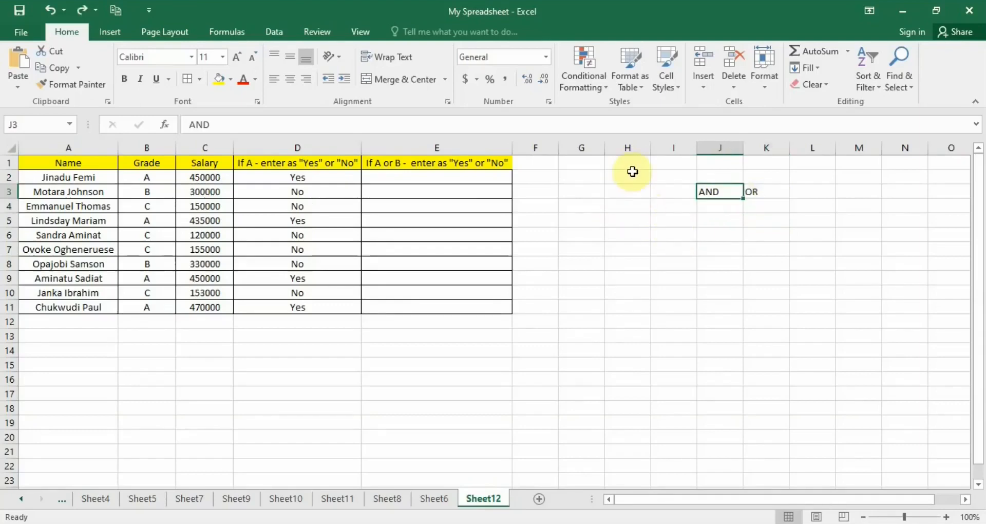
Enter the header "Employee" in cell G3 and "No of Years" in cell H3.
left_click(594, 190)
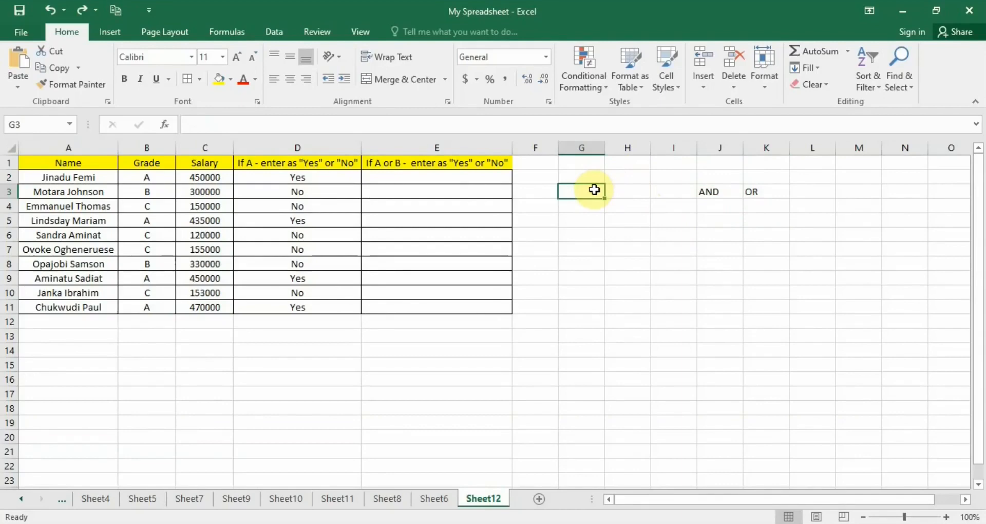
type("E")
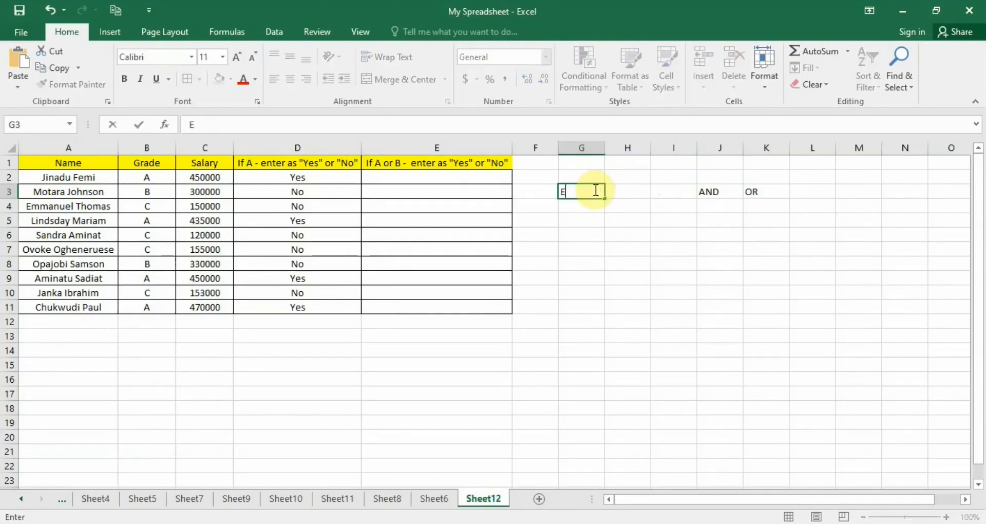
type("mployee")
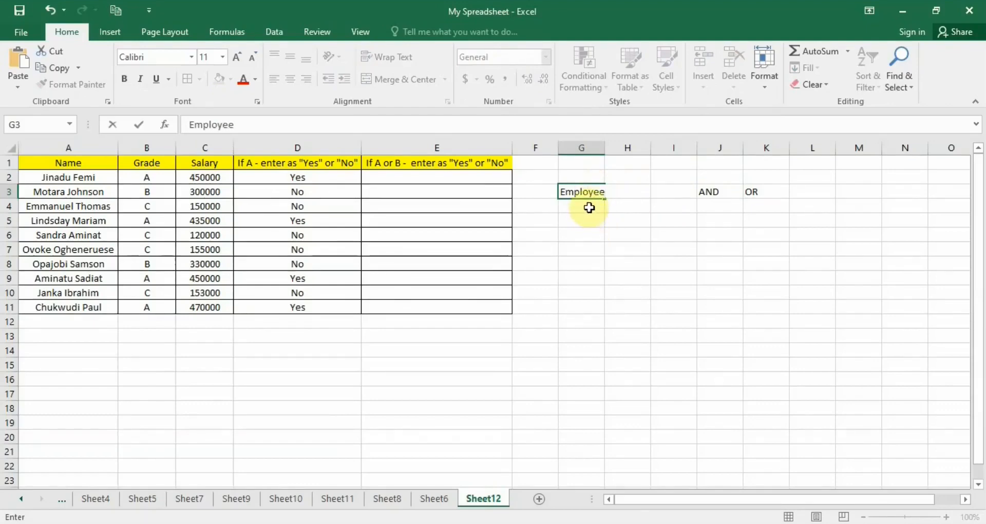
left_click(589, 207)
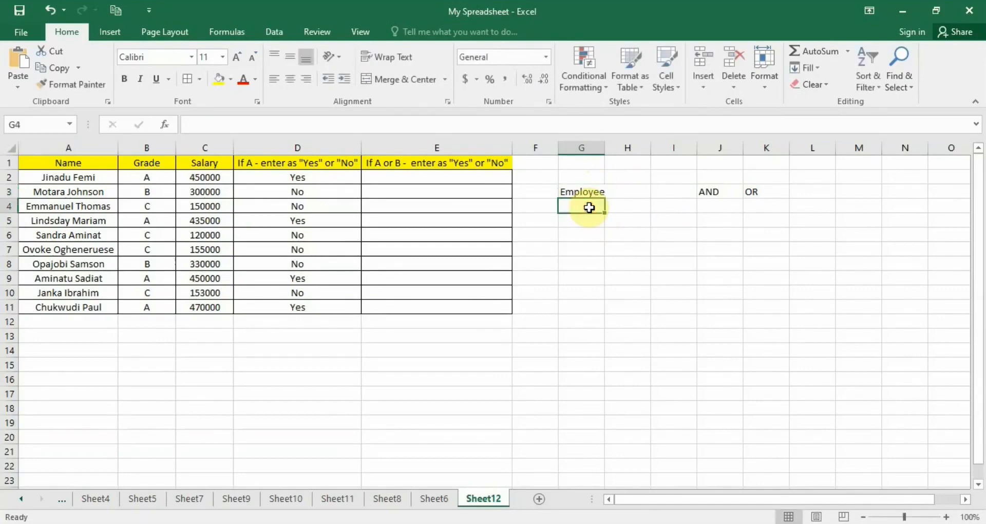
left_click(628, 193)
type("No")
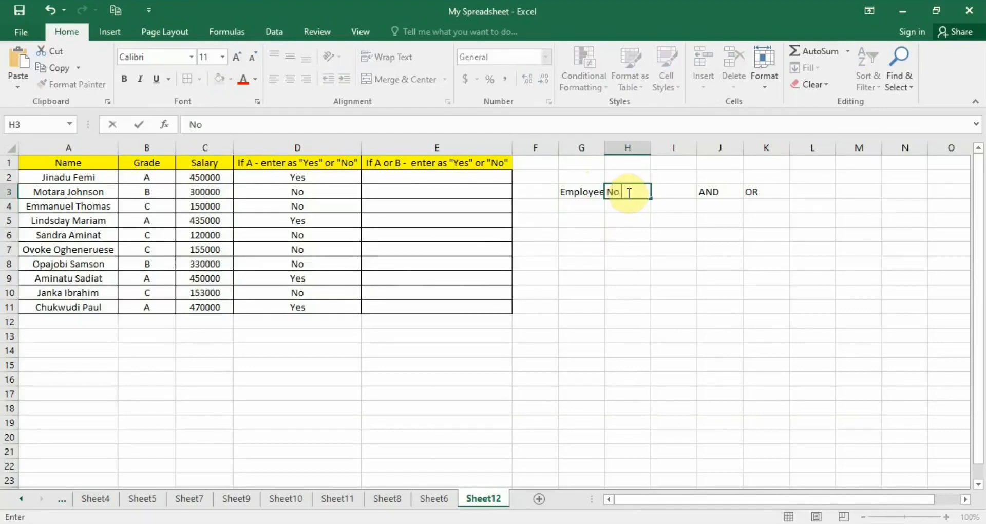
type(" of Years")
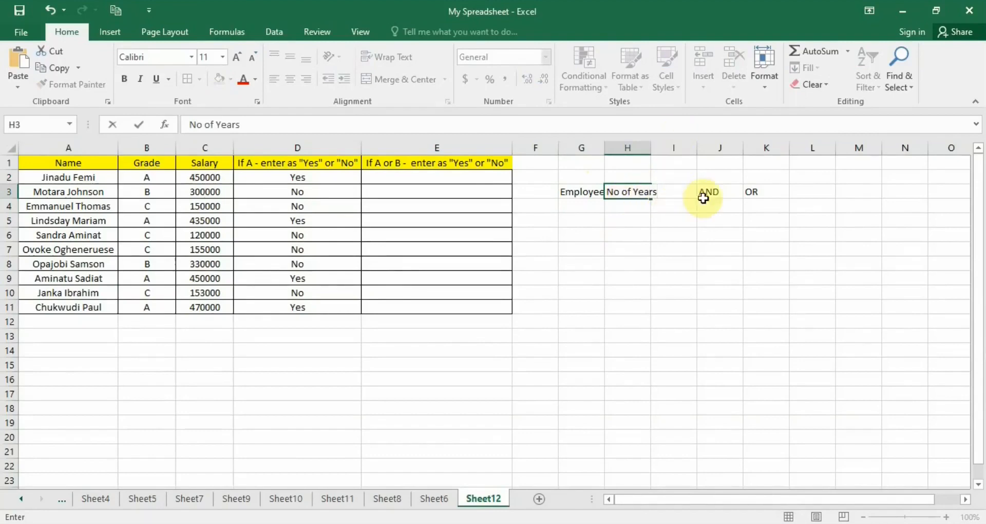
Enter the header "Dept" in cell I3.
left_click(677, 193)
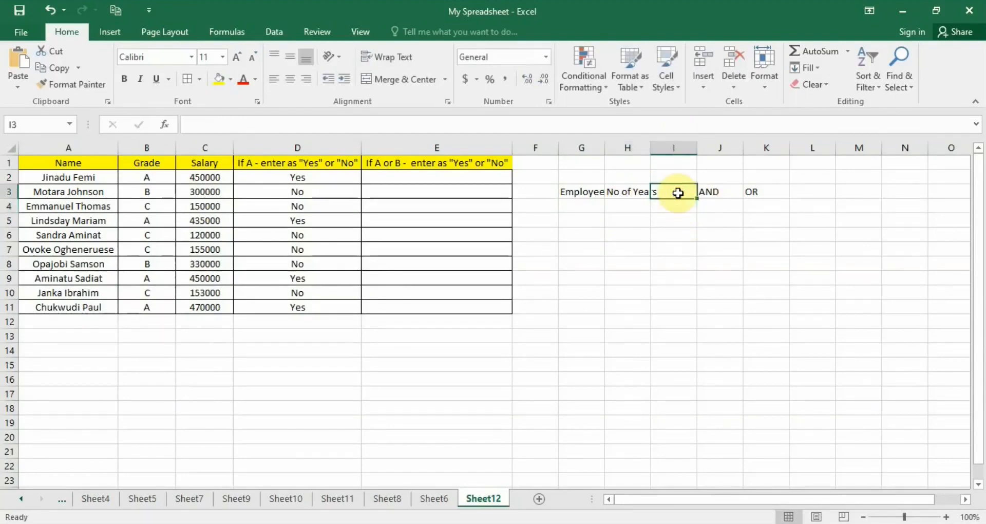
type("Depat")
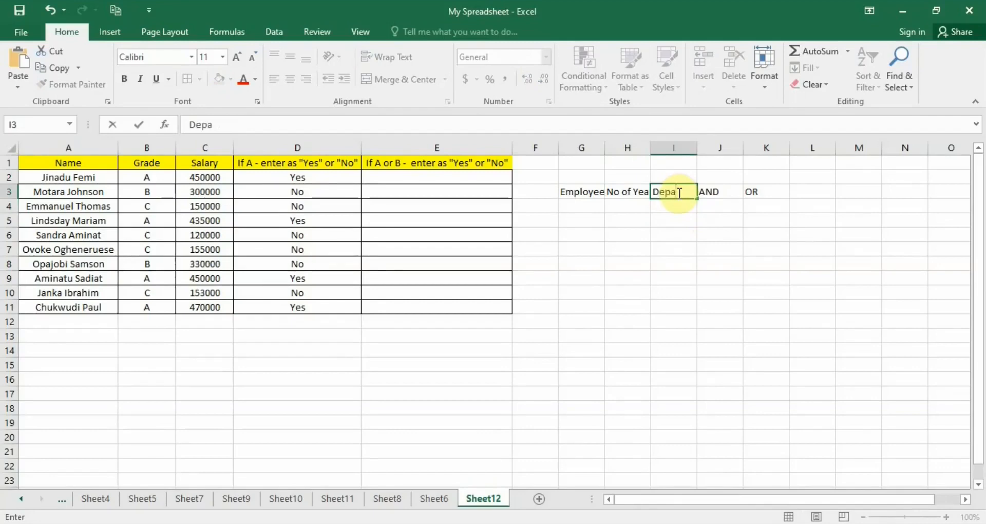
key("BackSpace")
key("BackSpace")
type("t")
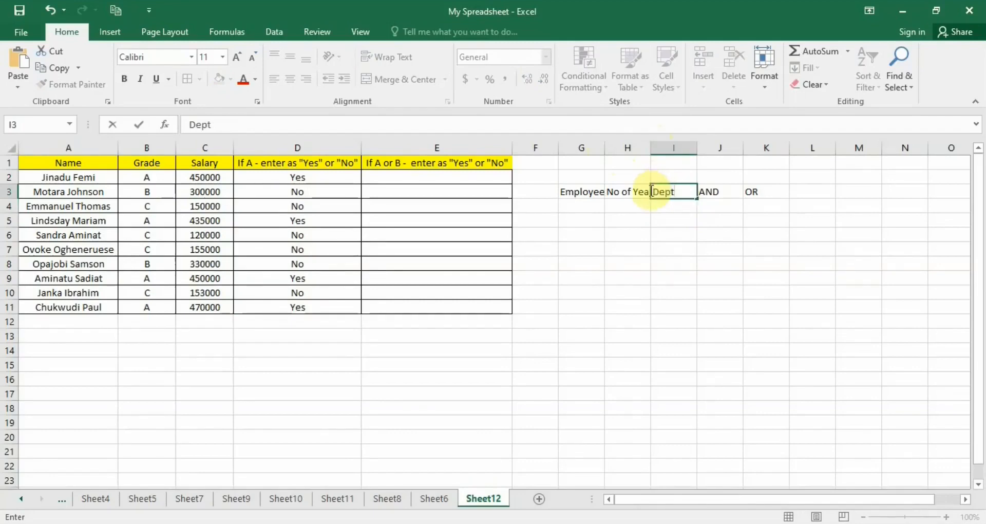
AutoFit the widths of columns G and H to their header text.
left_click(649, 193)
key("Left")
key("Left")
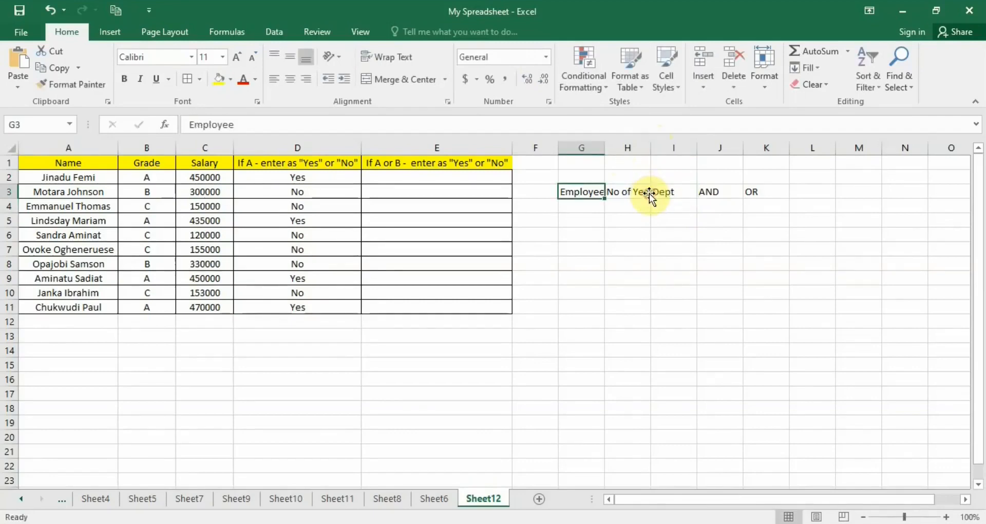
double_click(605, 148)
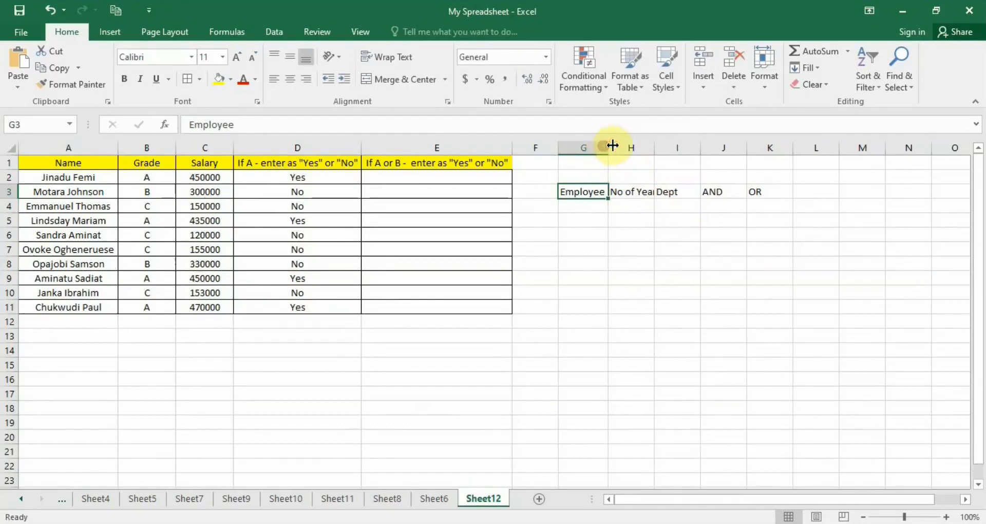
double_click(655, 149)
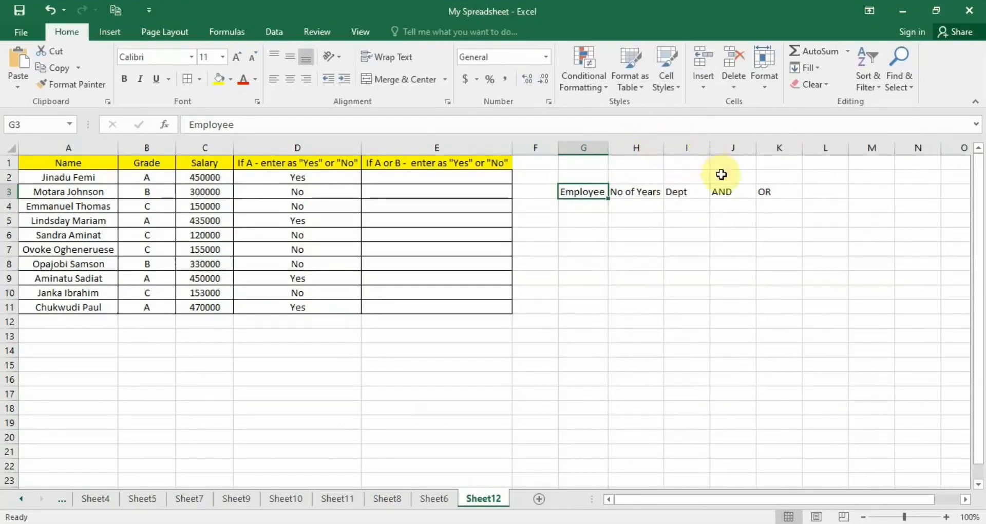
List six employees' first names in cells G4 to G9 under the Employee header.
left_click(594, 210)
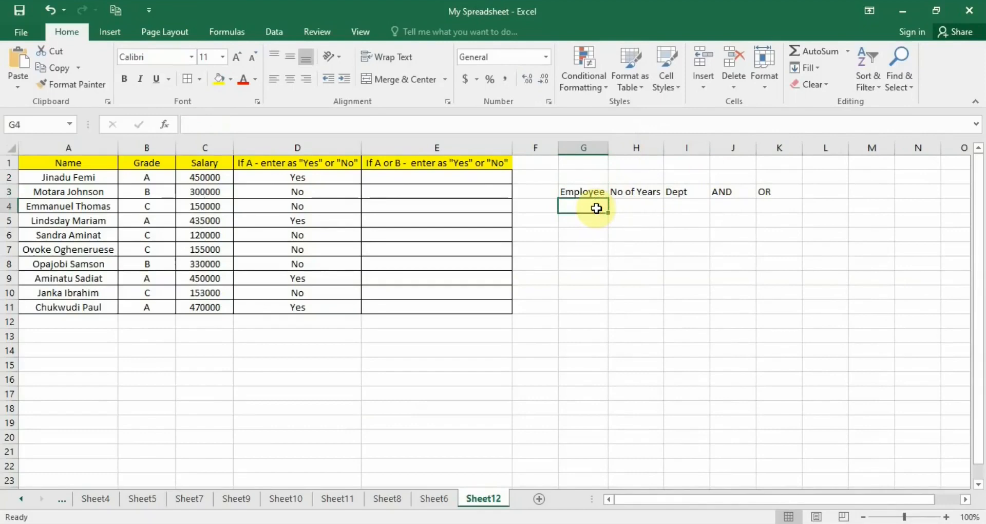
type("Femi")
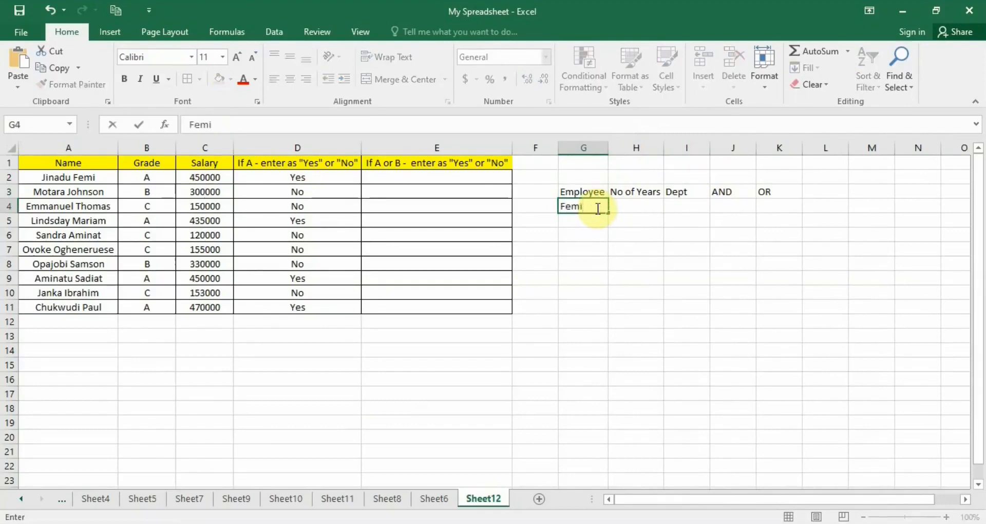
key("Return")
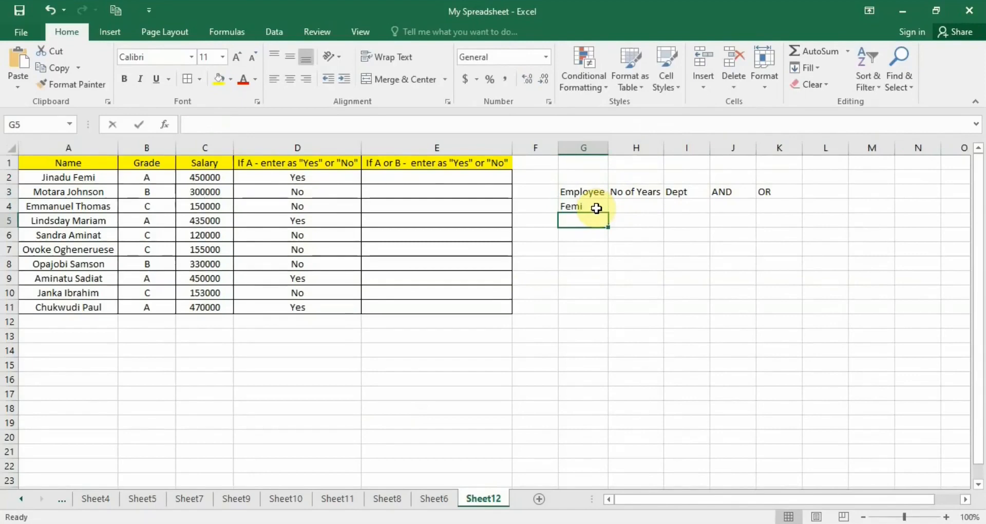
type("Mohammed")
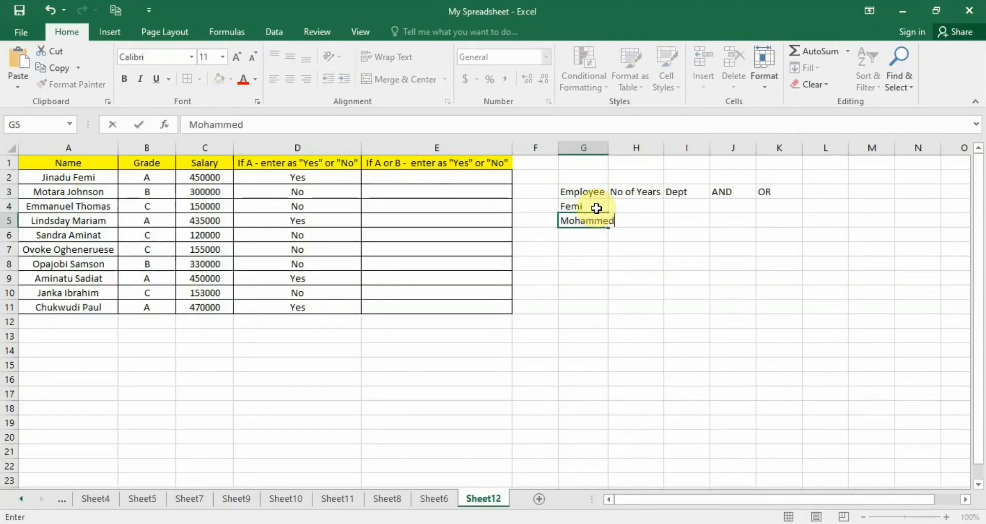
key("Return")
type("Janet")
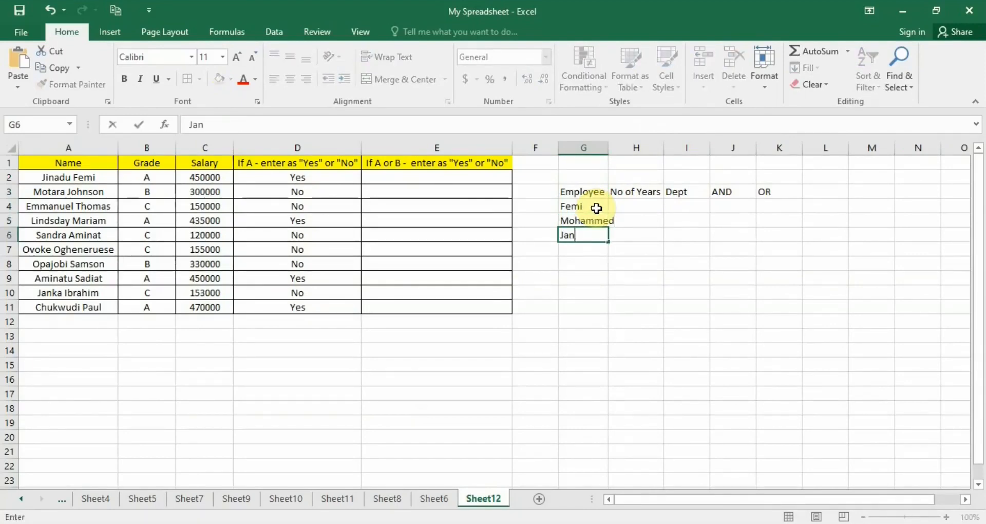
key("Return")
type("Saidat")
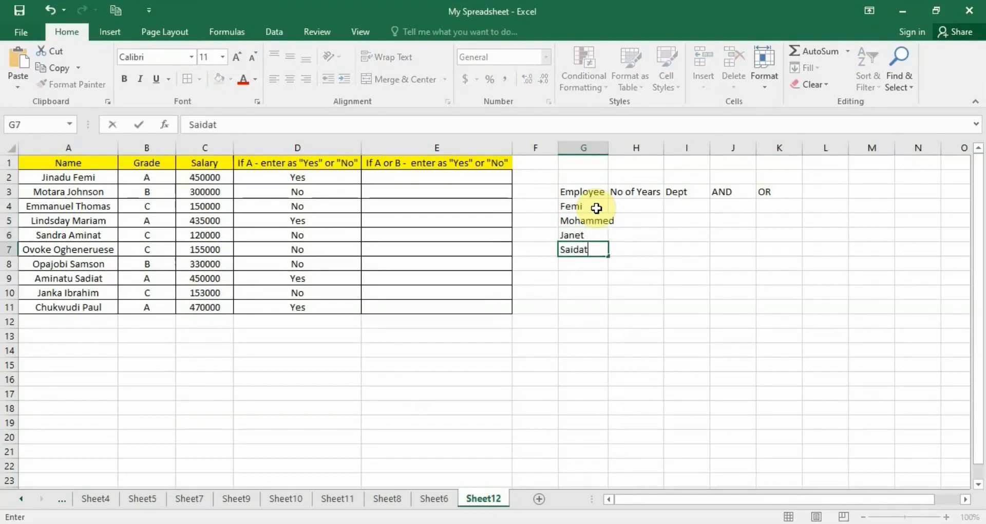
key("Return")
type("Grace")
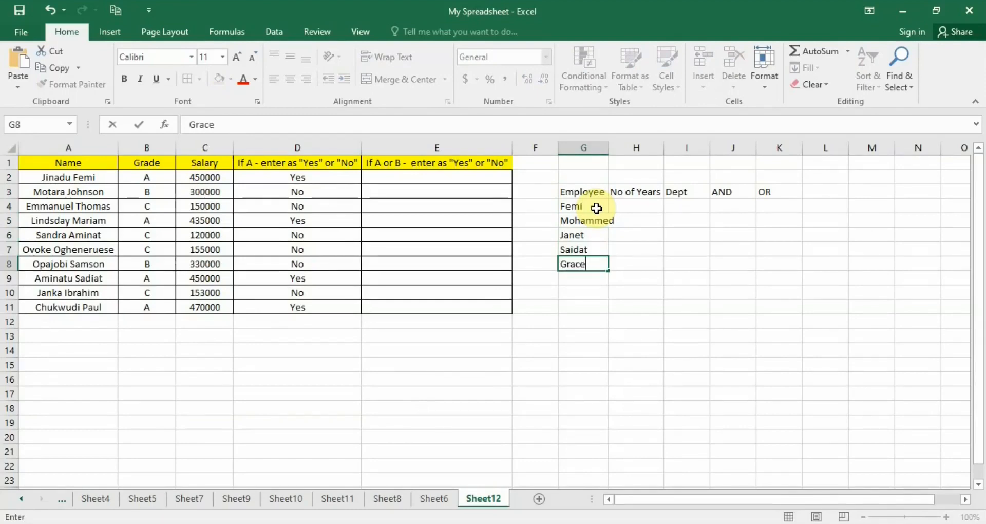
key("Return")
type("Emeka")
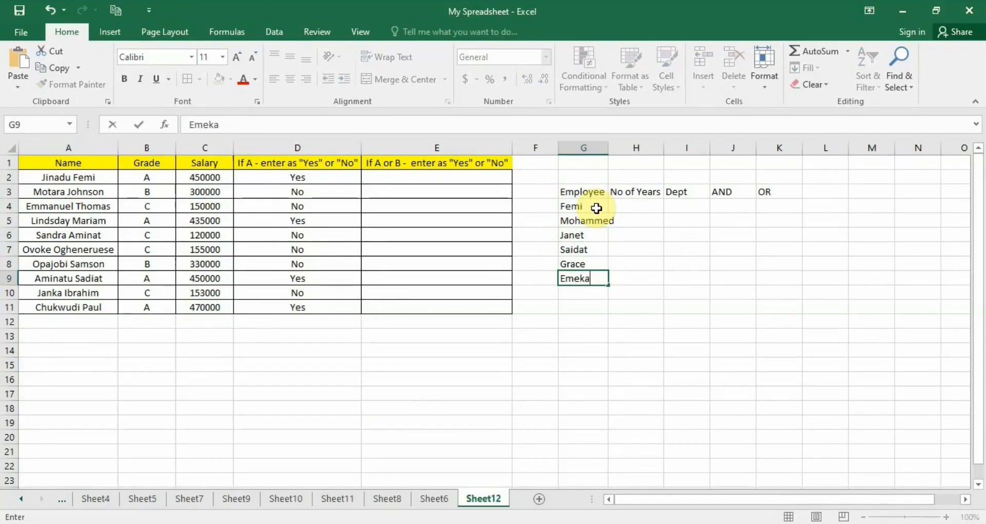
Fill the No of Years column in cells H4 to H9 with 5, 2, 4, 1, 2 and 6.
left_click(635, 204)
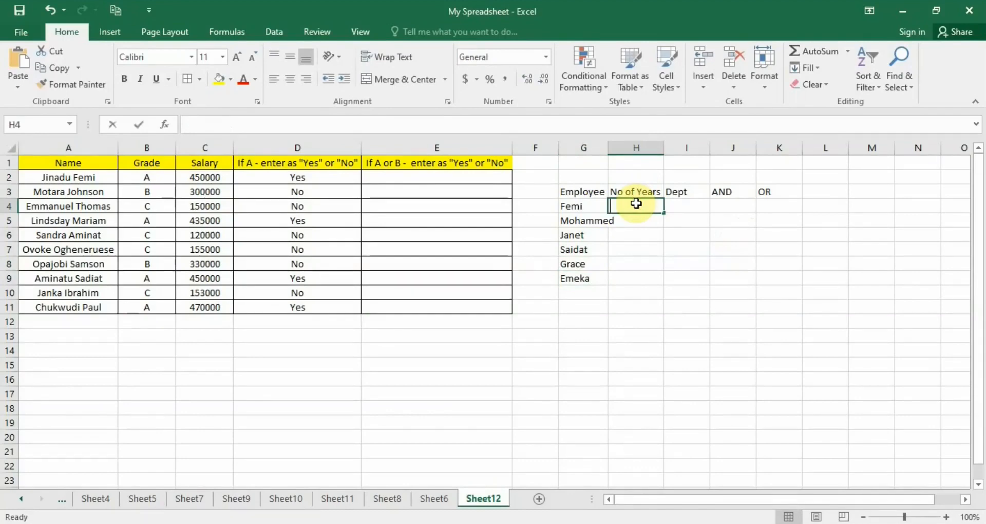
type("5")
key("Return")
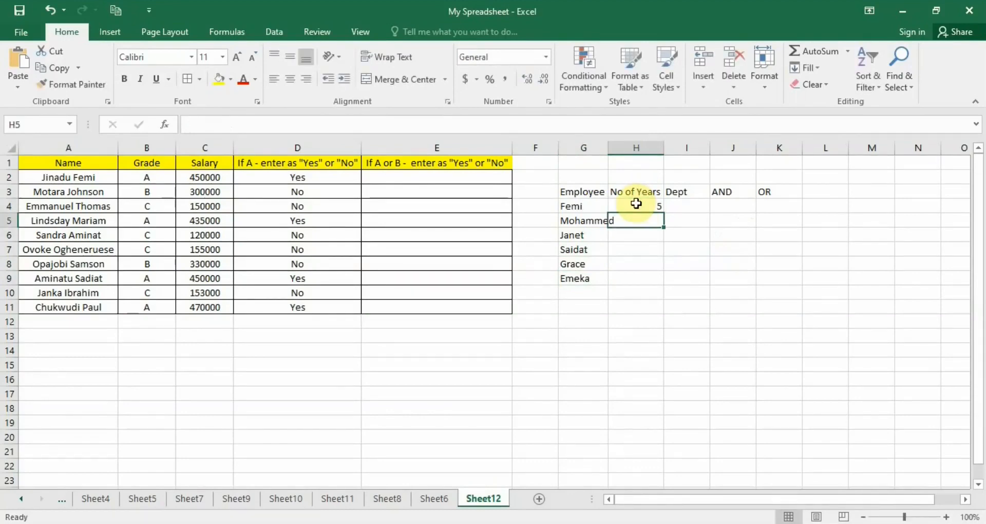
type("2")
key("Return")
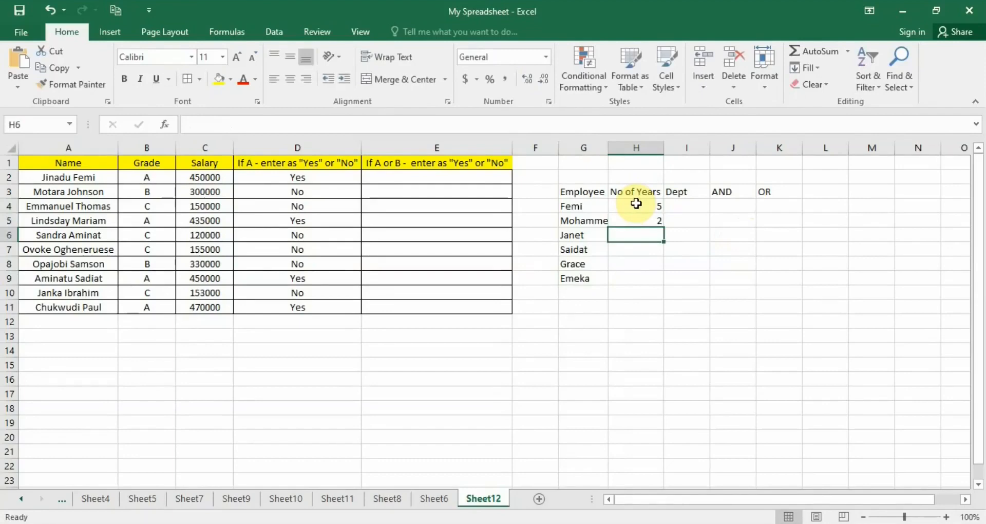
type("4")
key("Return")
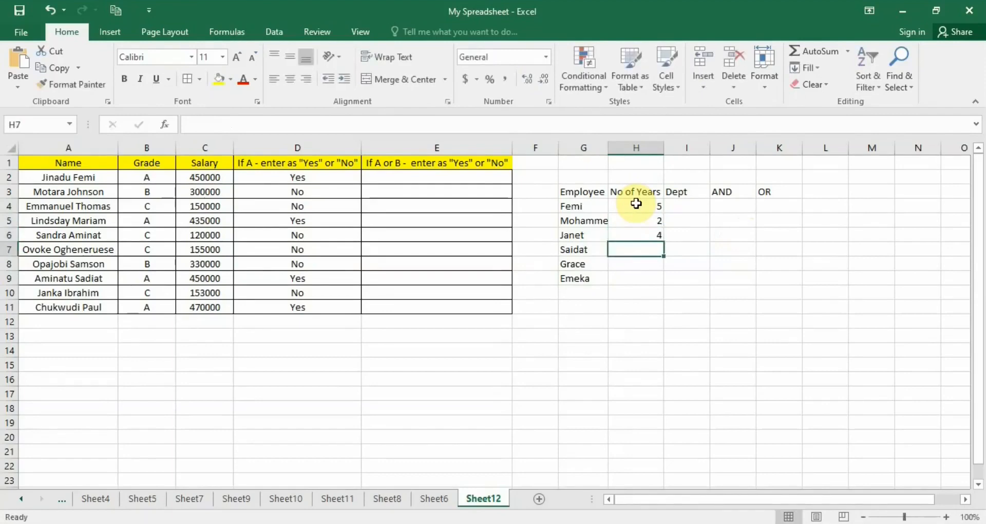
type("1")
key("Return")
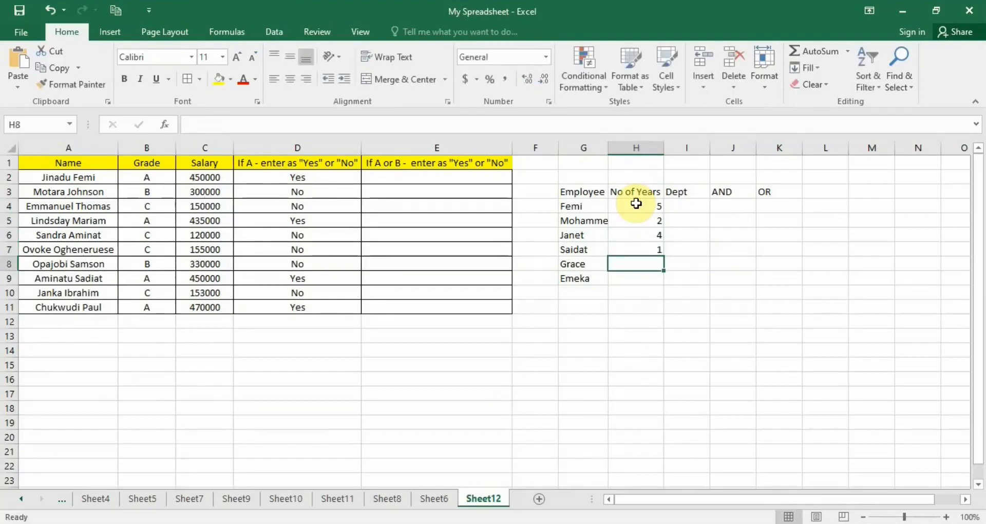
type("2")
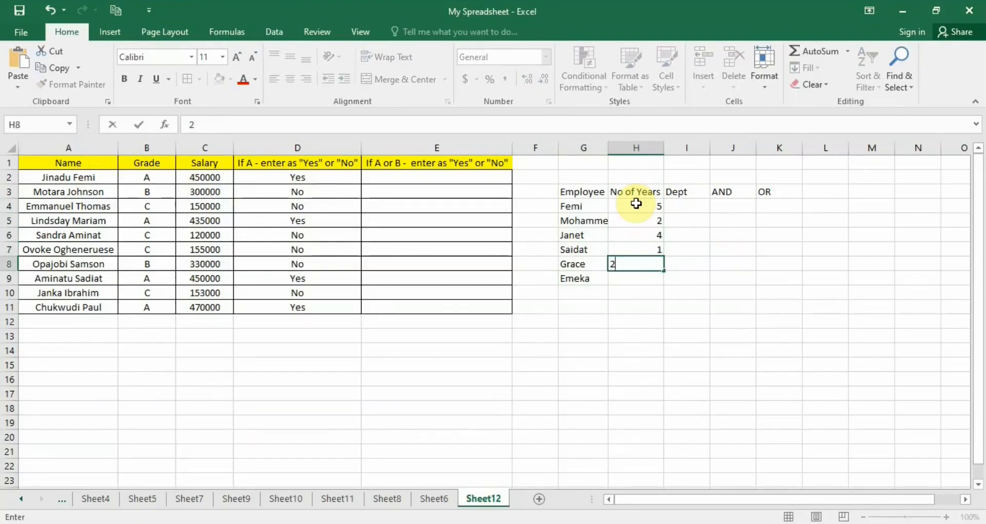
key("Return")
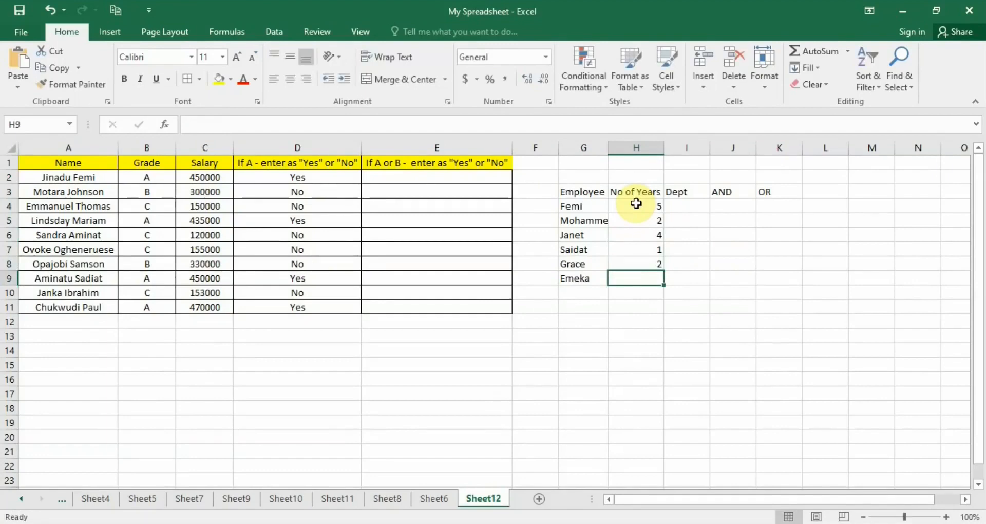
type("6")
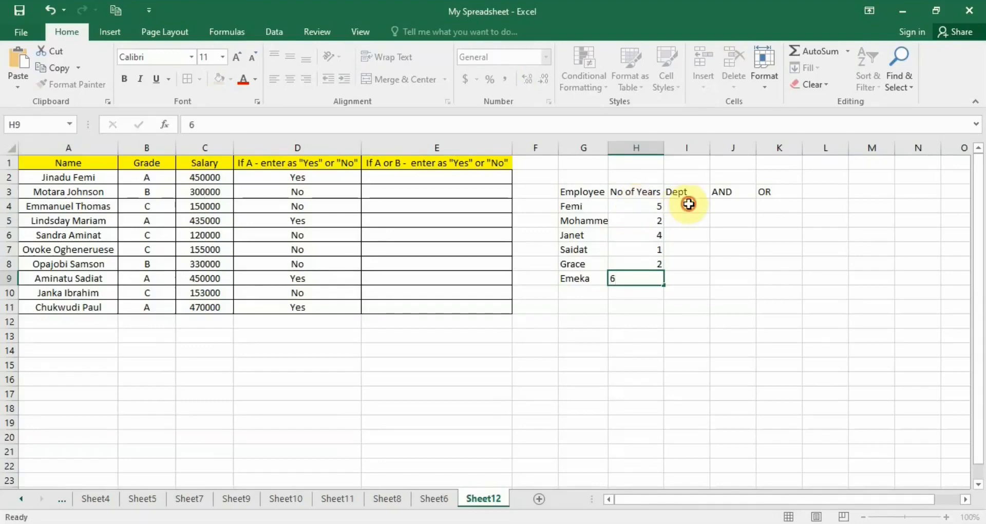
left_click(688, 204)
Replace the header in cell I3 with "Degree".
left_click(689, 189)
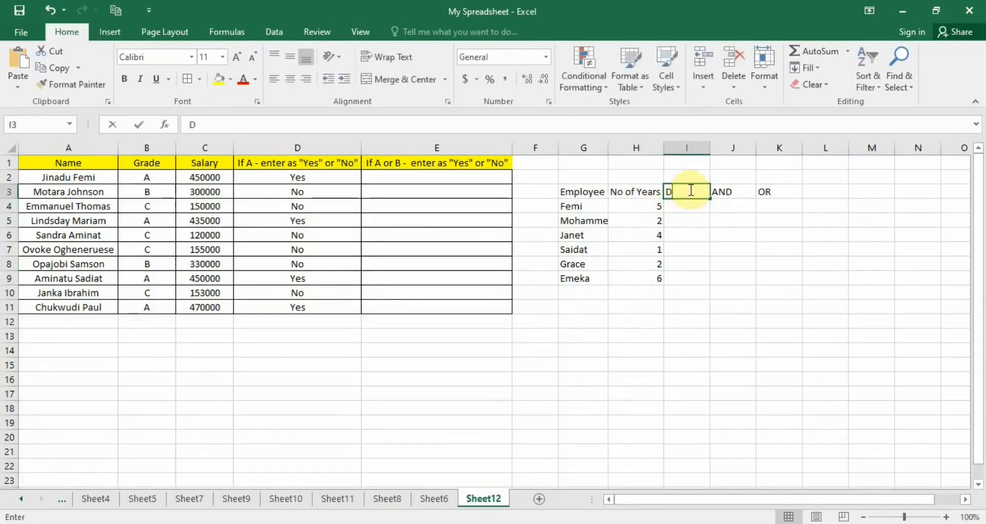
type("Degreew")
key("BackSpace")
key("Return")
Fill the Degree column in cells I4 to I9 with MSC, BSC, MSC, MSC, BSC and MSC.
type("M")
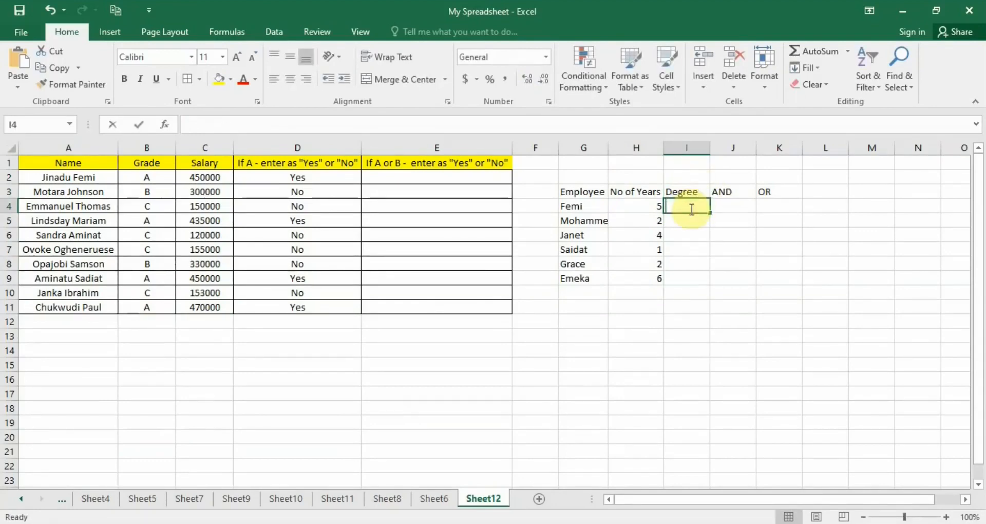
type("SC")
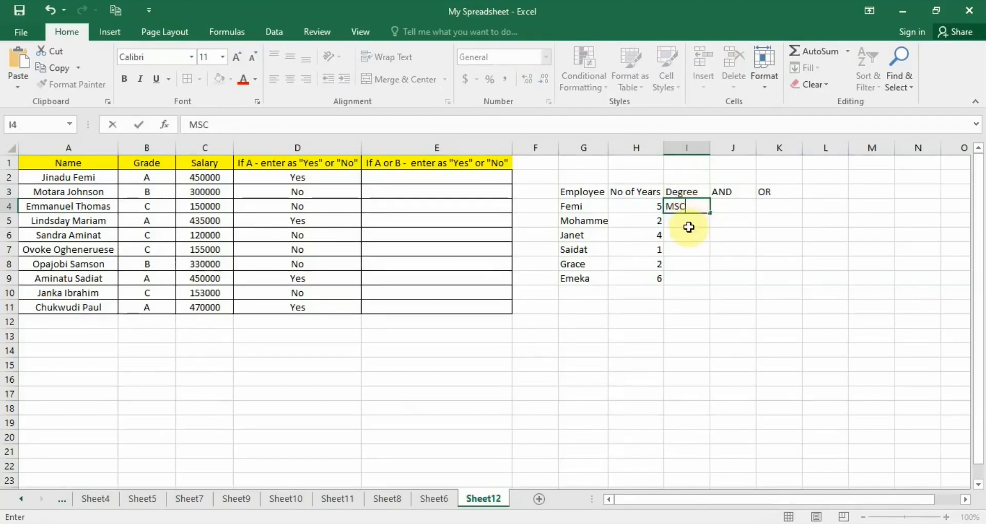
left_click(694, 224)
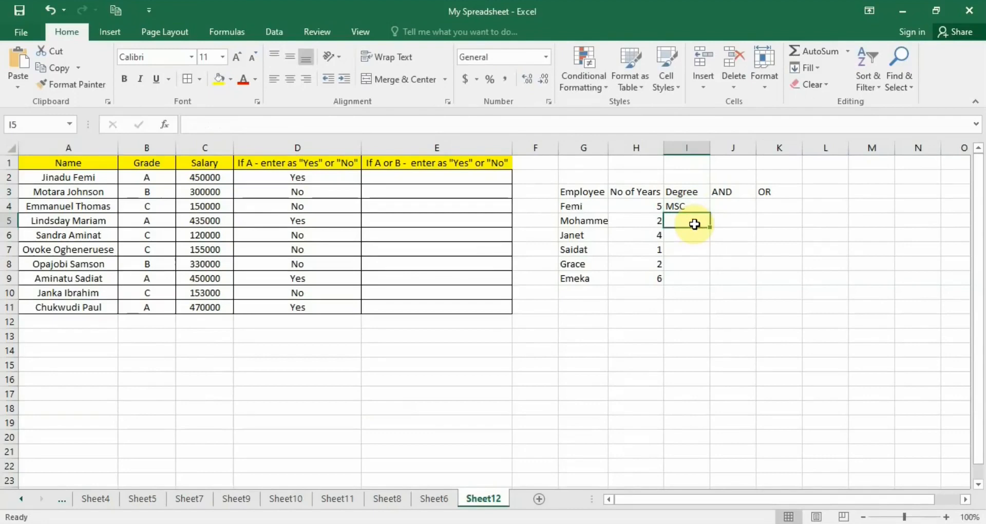
type("BSC")
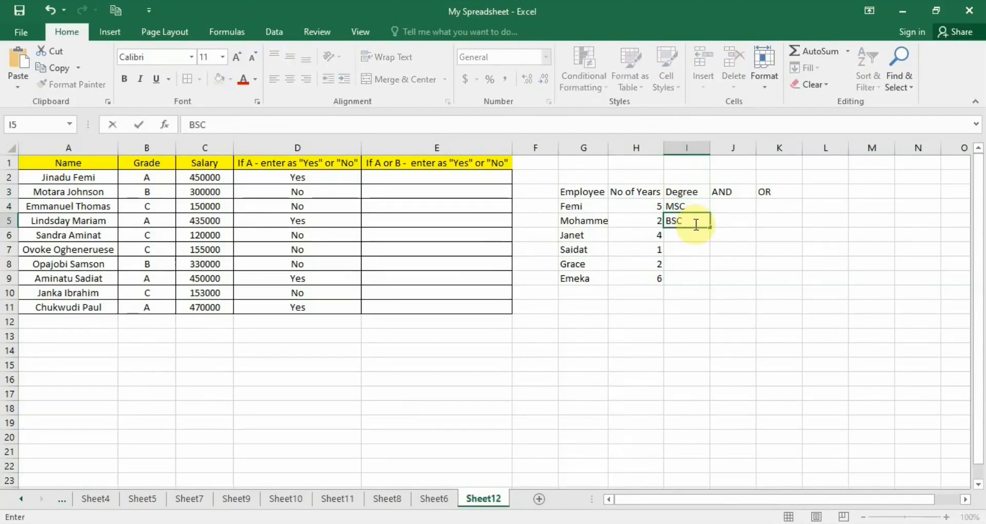
key("Return")
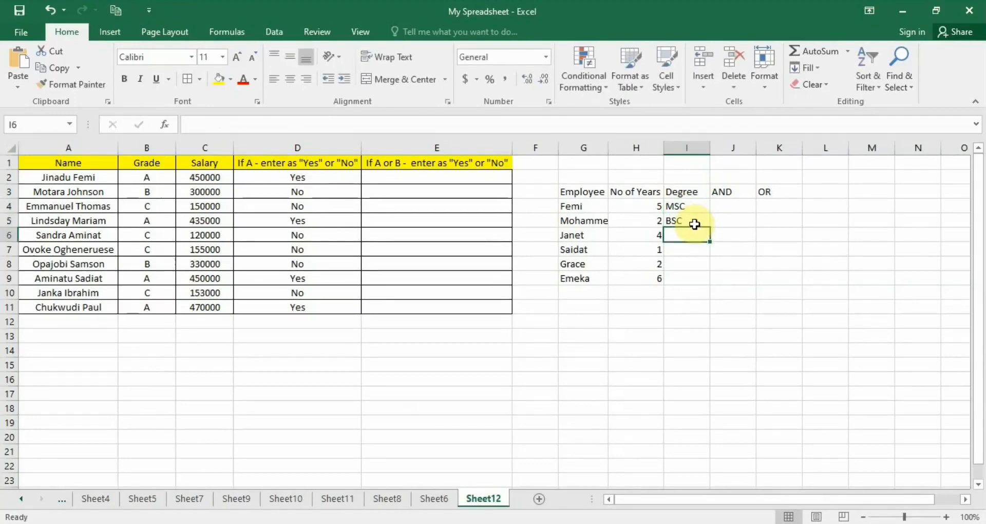
type("MSC")
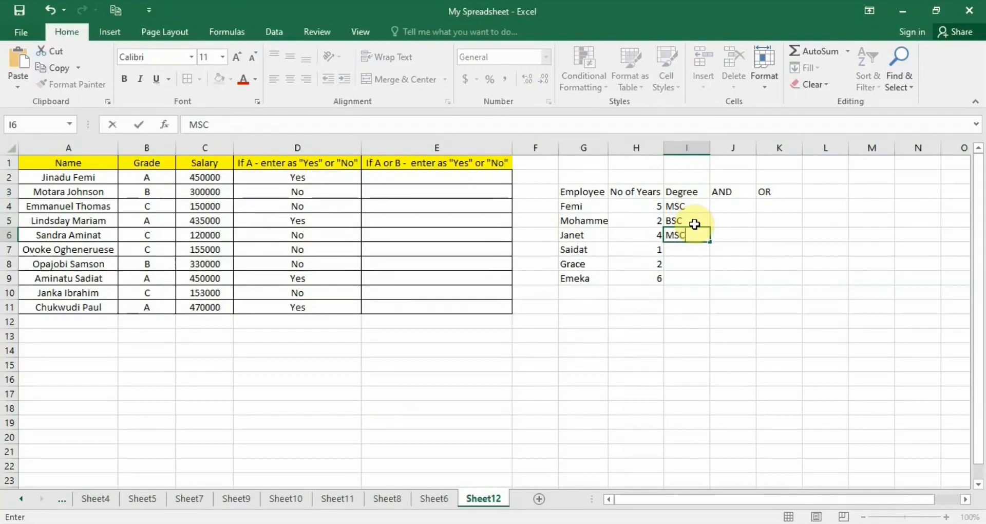
key("Return")
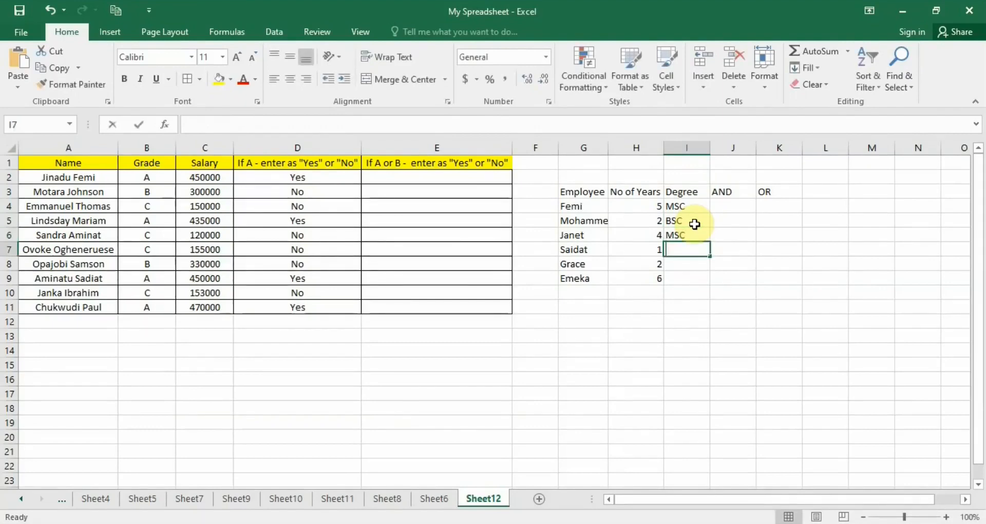
type("MSC")
key("Return")
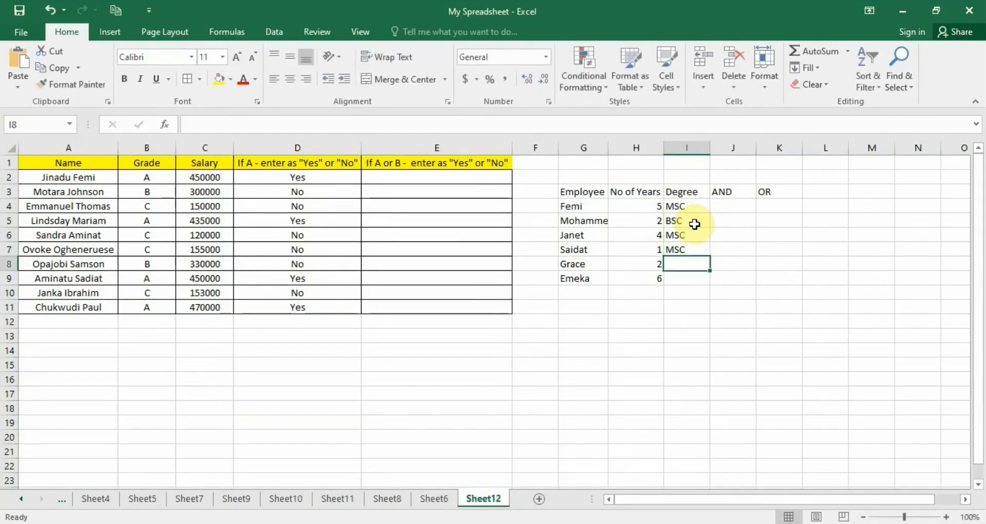
type("BSC")
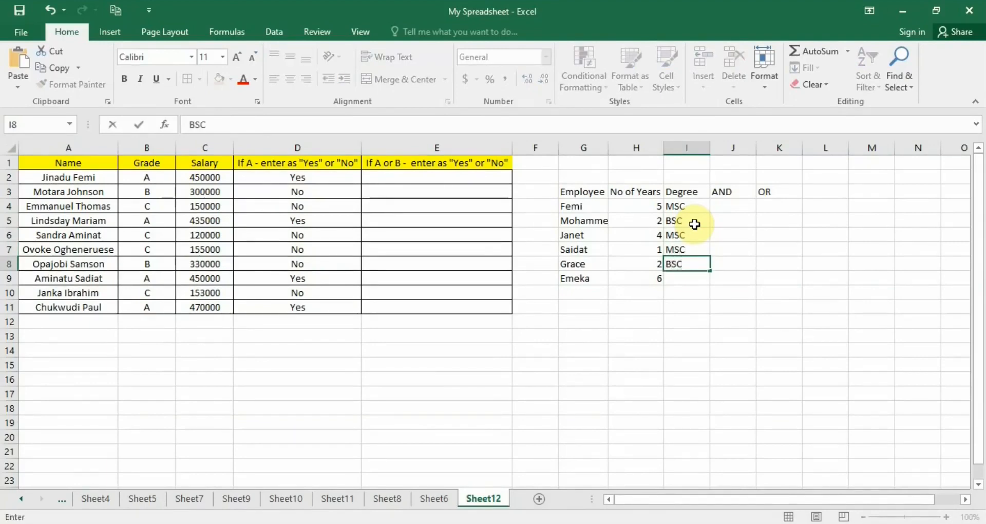
key("Return")
type("MSC")
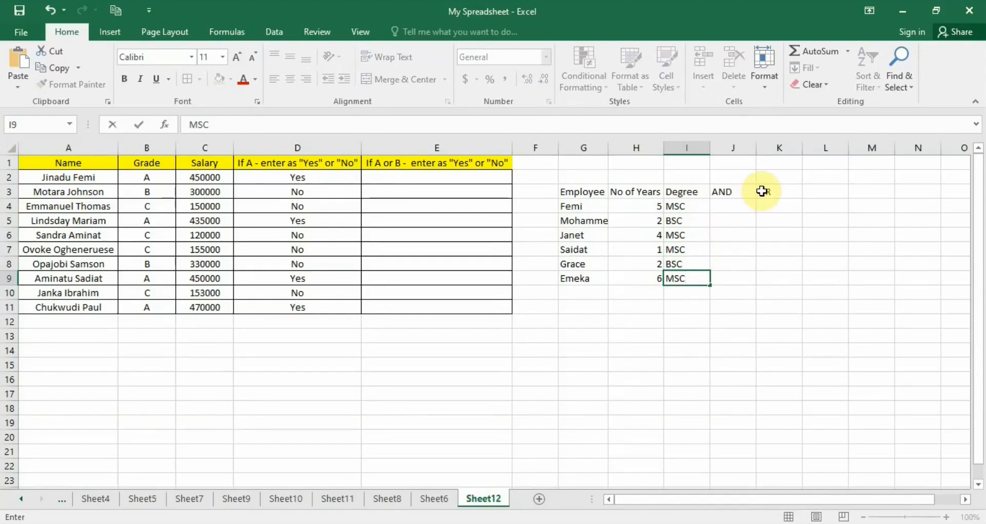
left_click(729, 207)
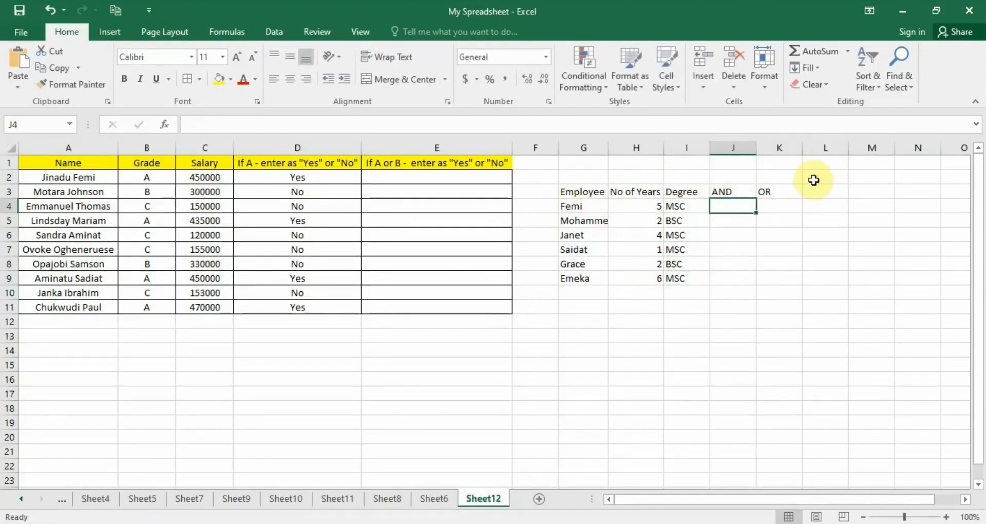
Enter the heading "Eligibility for promotion" in cell K2, above the OR header.
left_click(775, 180)
type("eLI")
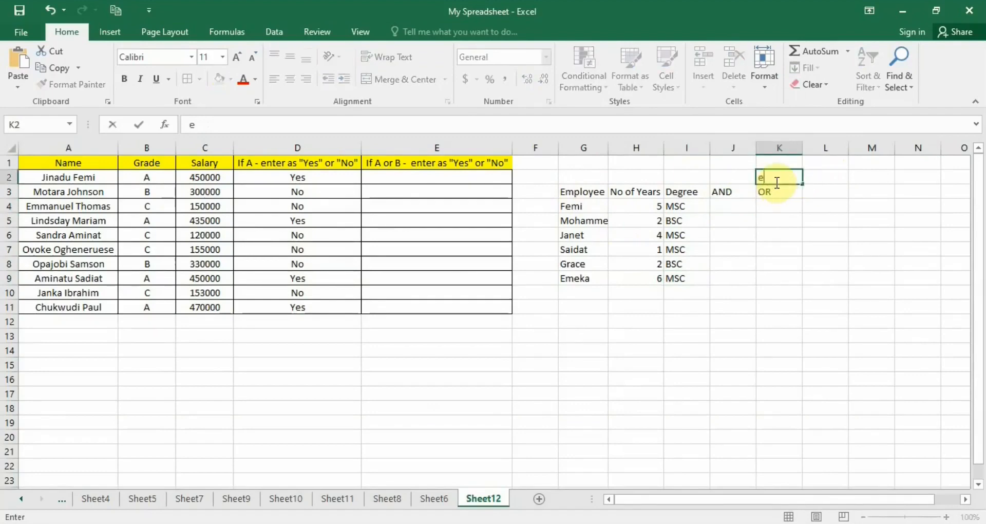
key("BackSpace")
key("BackSpace")
key("BackSpace")
type("Eligibility fot")
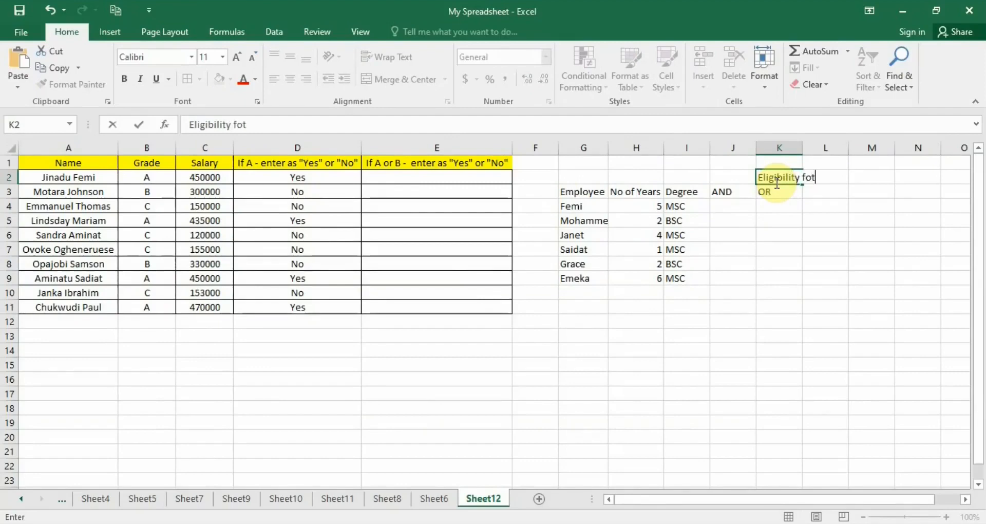
key("BackSpace")
type("r pr")
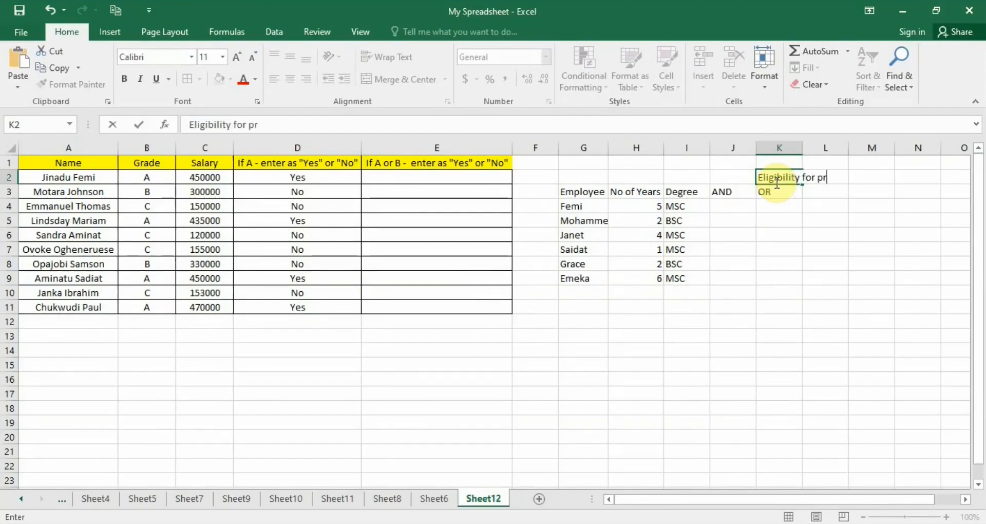
type("omotion")
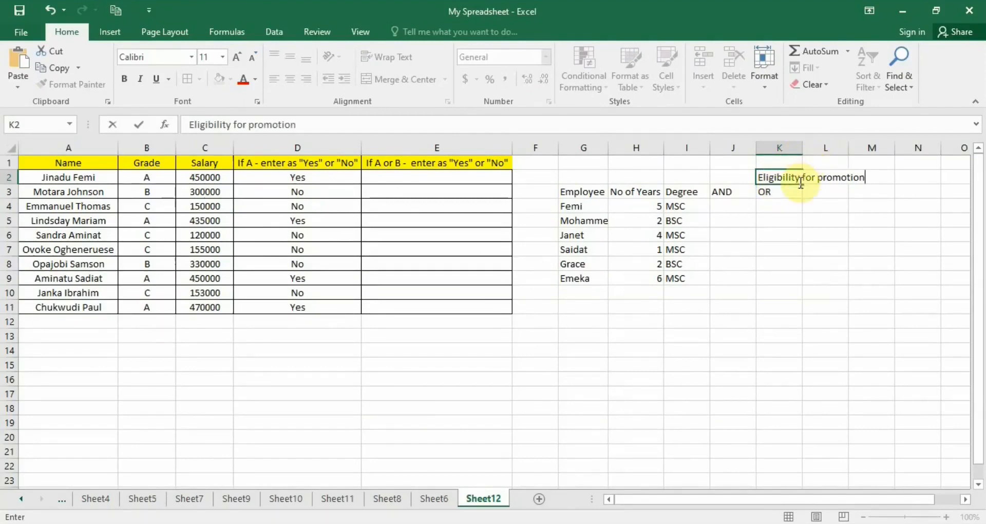
left_click(778, 193)
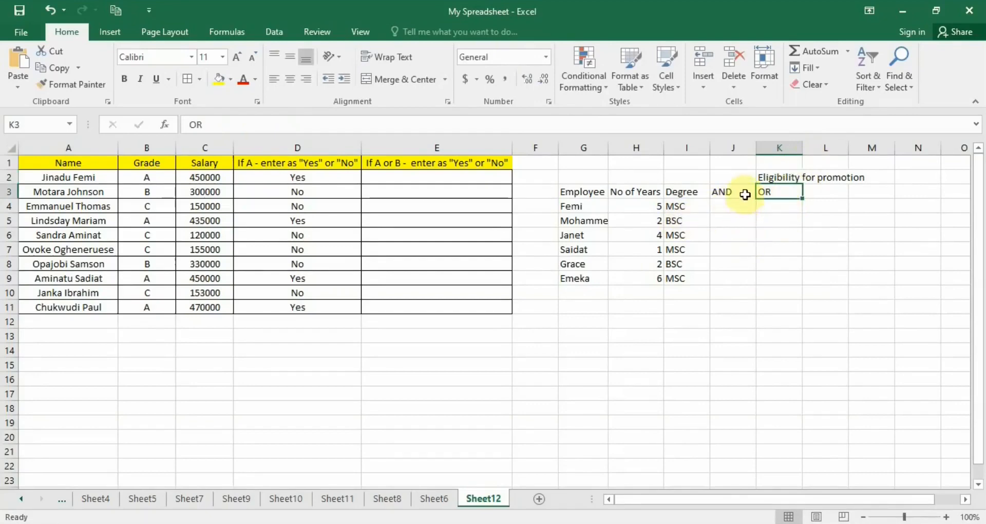
Enter the formula =OR(H4>4,I4="MSC") in cell K4 to test years or degree for the first employee.
left_click(769, 208)
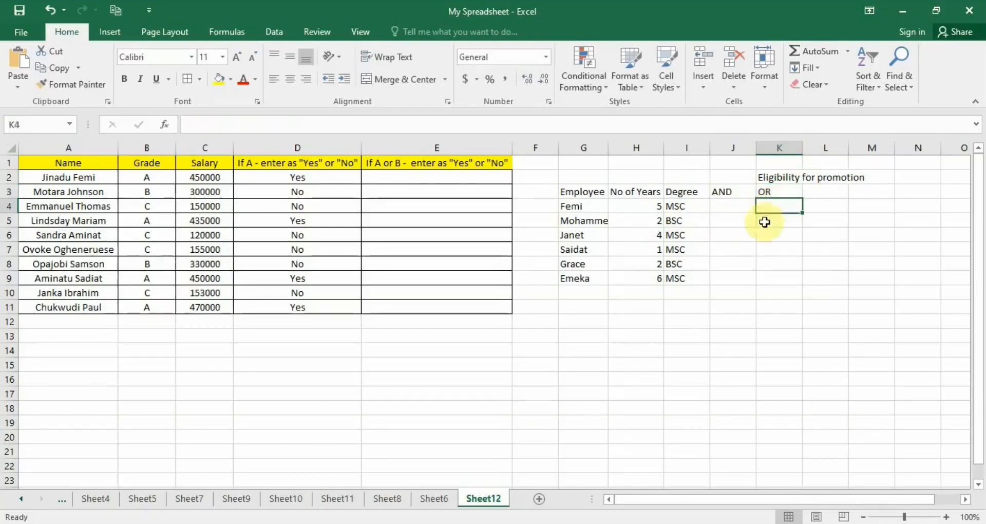
type("=")
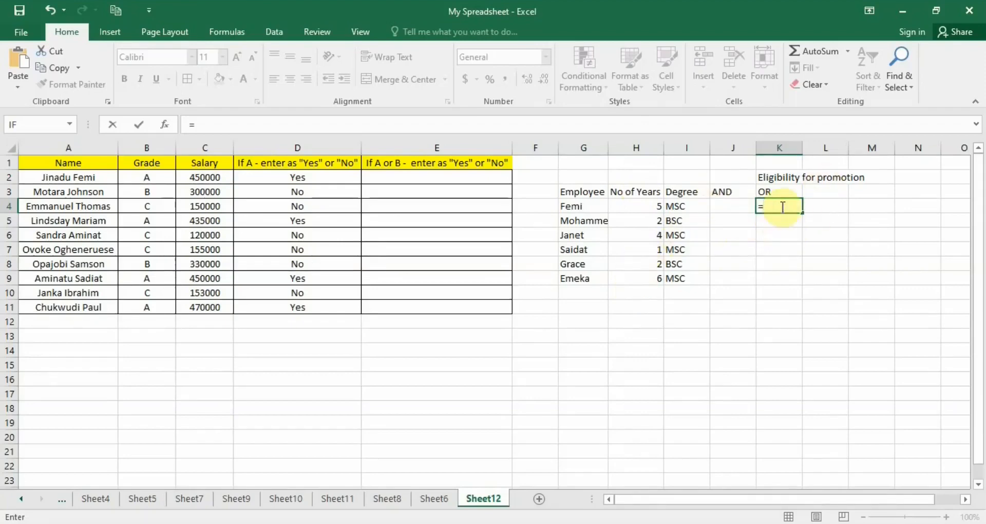
type("or")
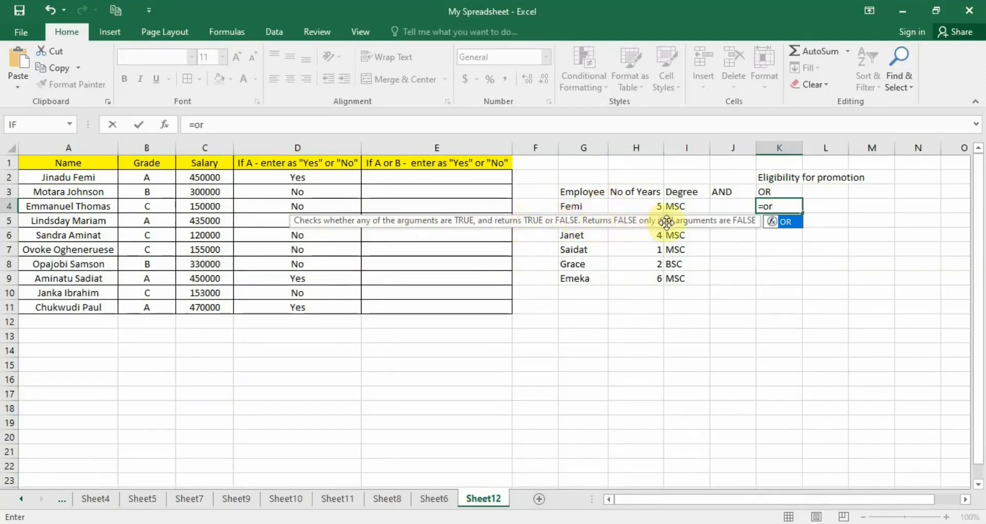
double_click(789, 225)
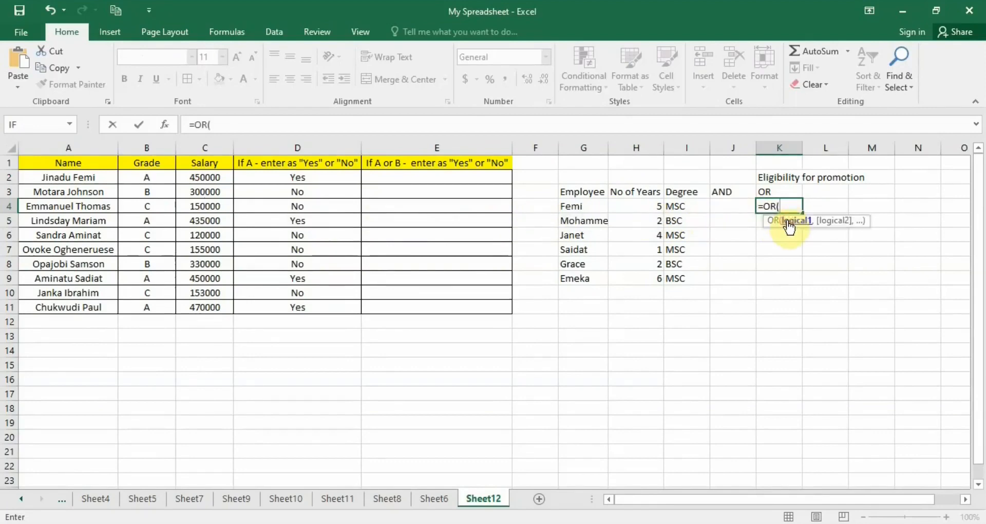
left_click(645, 209)
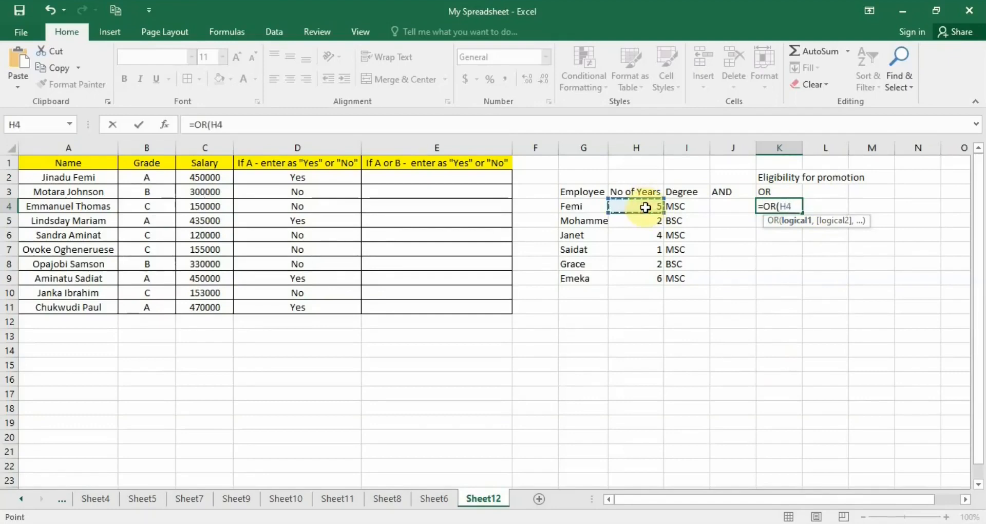
type(">")
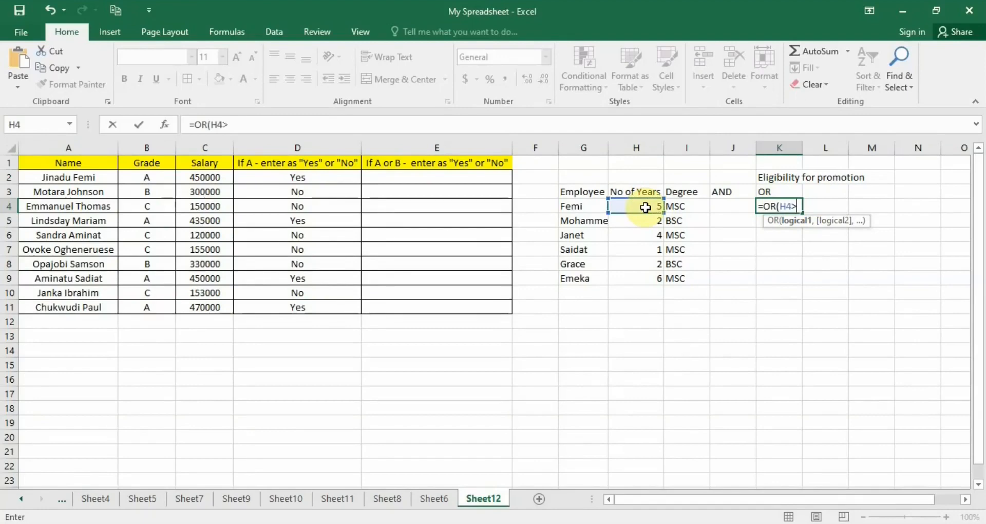
type("4,")
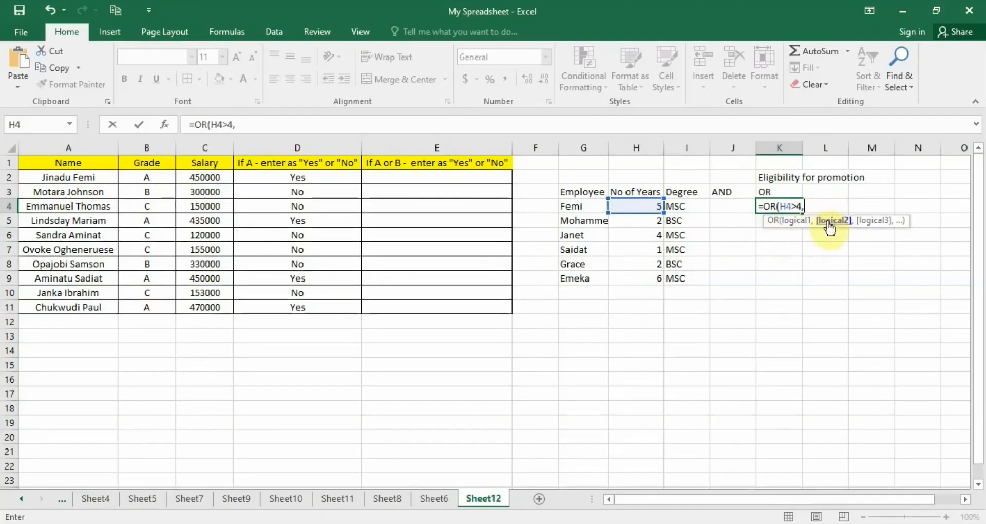
left_click(695, 204)
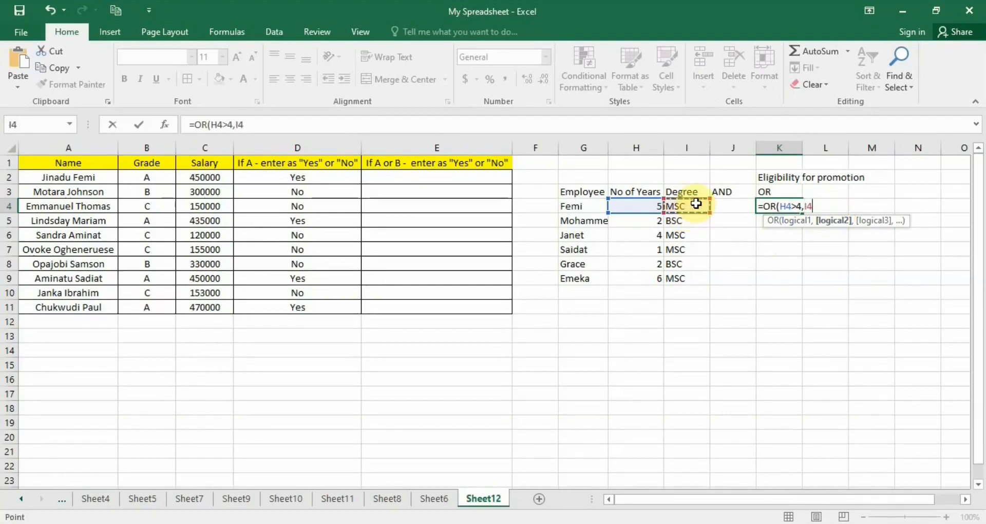
type("=\"")
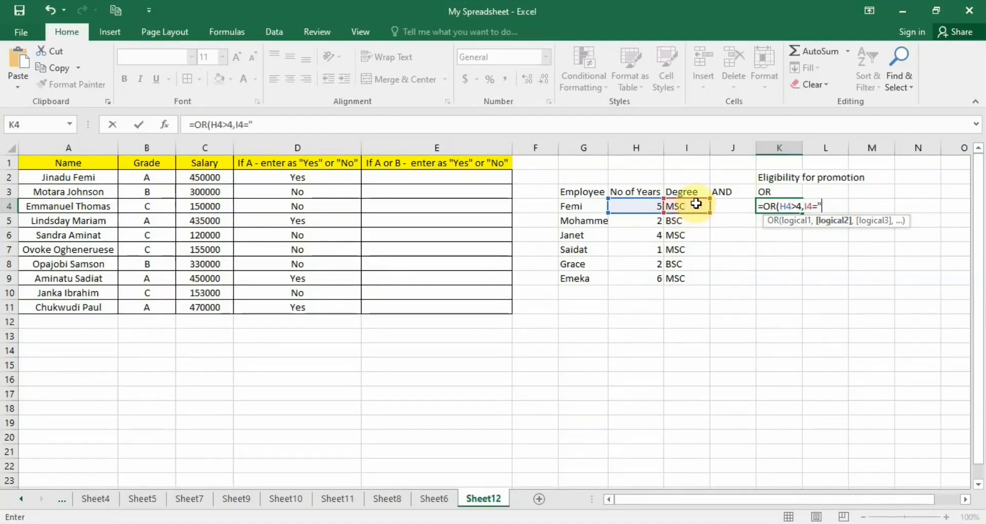
type("MSC\"")
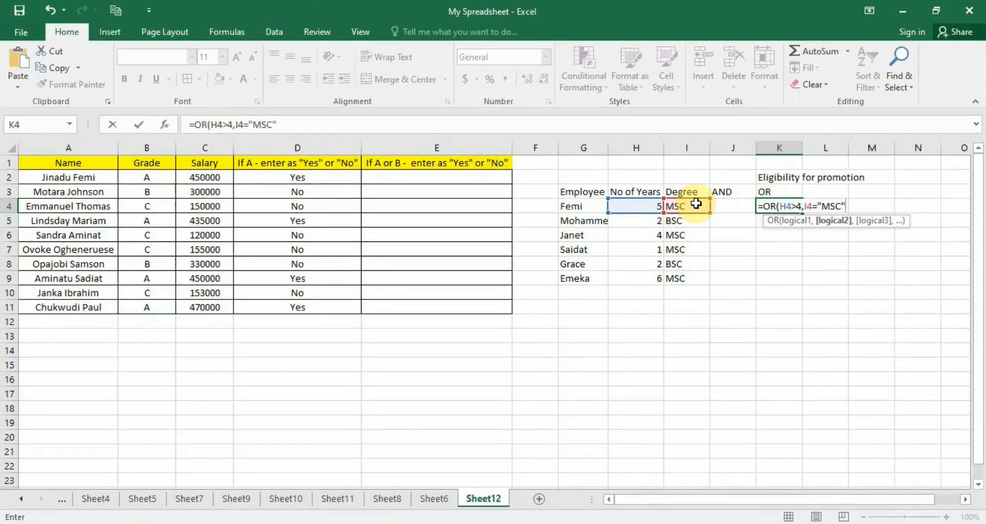
type(")")
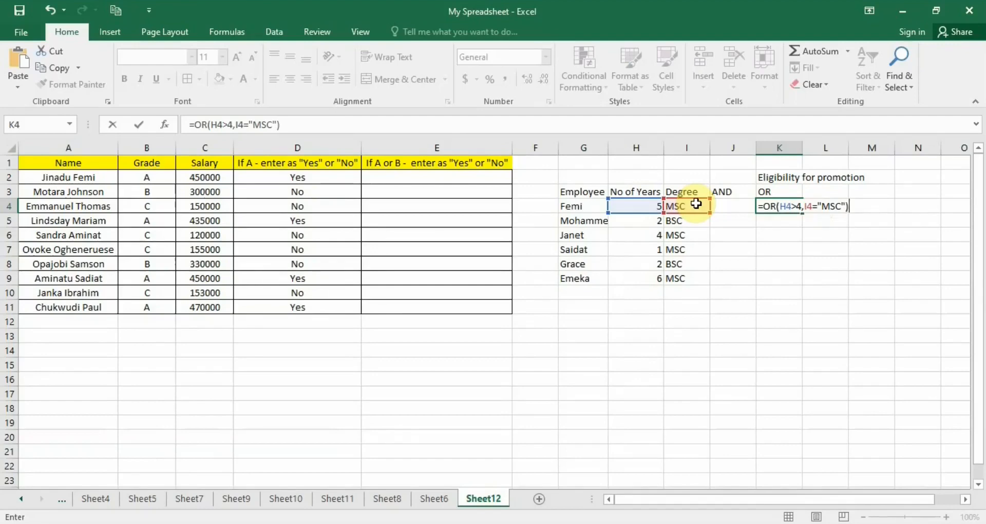
key("Return")
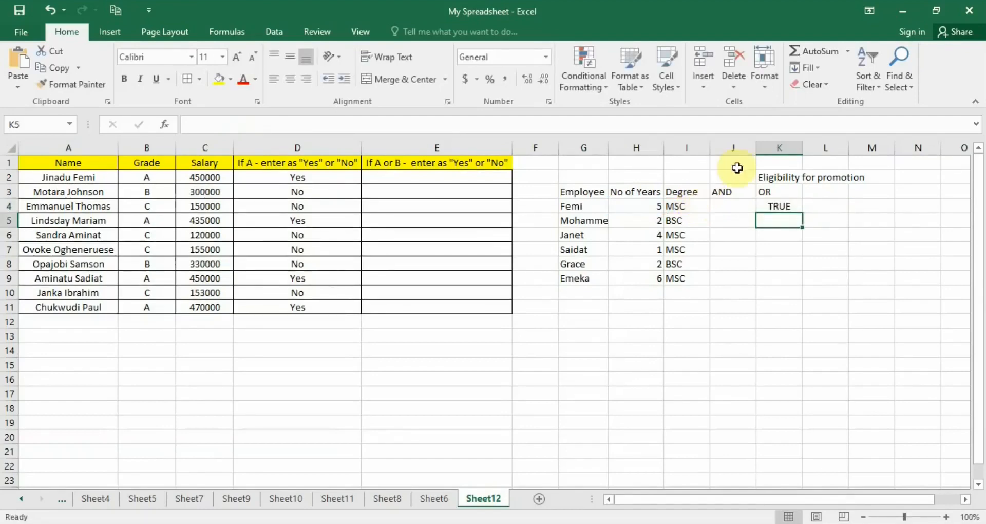
Copy the OR formula from K4 down through K9 for the remaining employees.
left_click(789, 207)
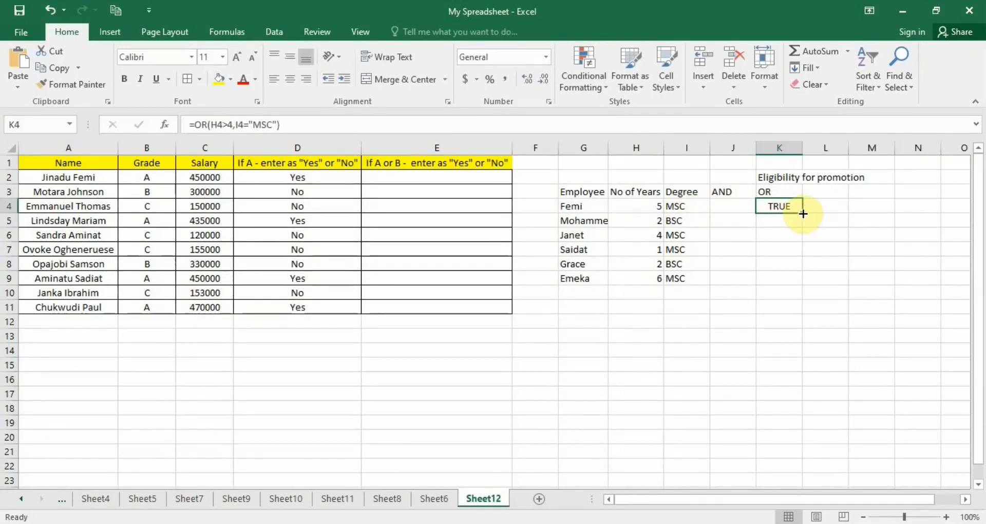
double_click(803, 213)
left_click(779, 207)
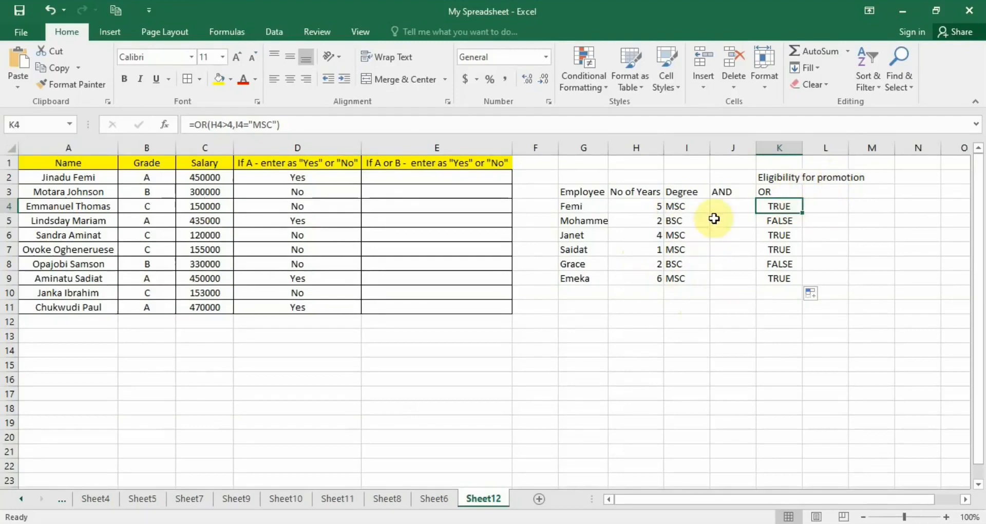
Enter the formula =AND(H4>4,I4="MSC") in cell J4 to test both years and degree for the first employee.
left_click(723, 205)
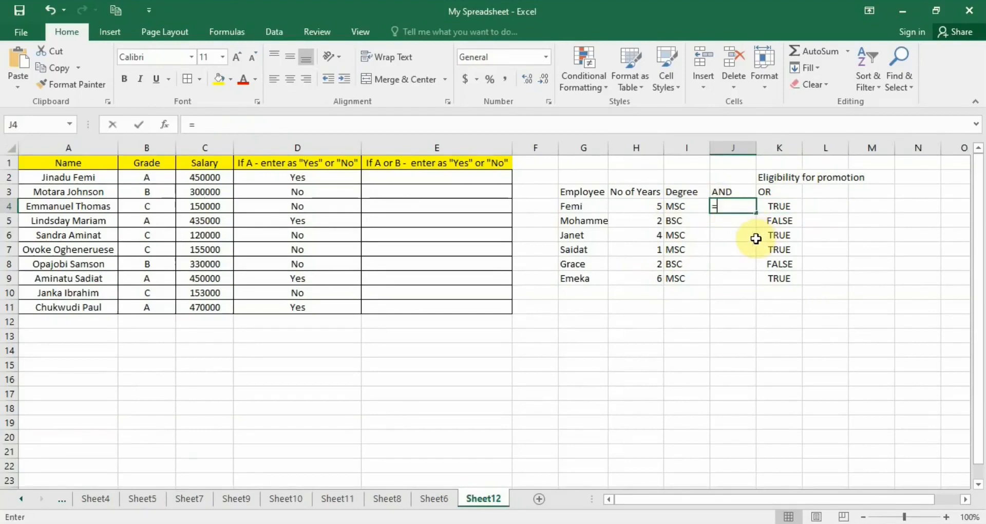
type("=a")
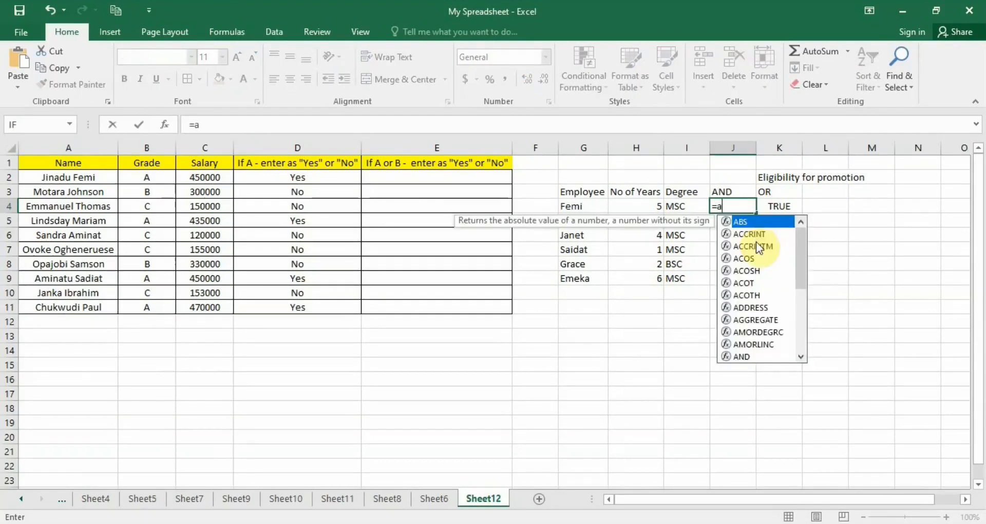
left_click(755, 357)
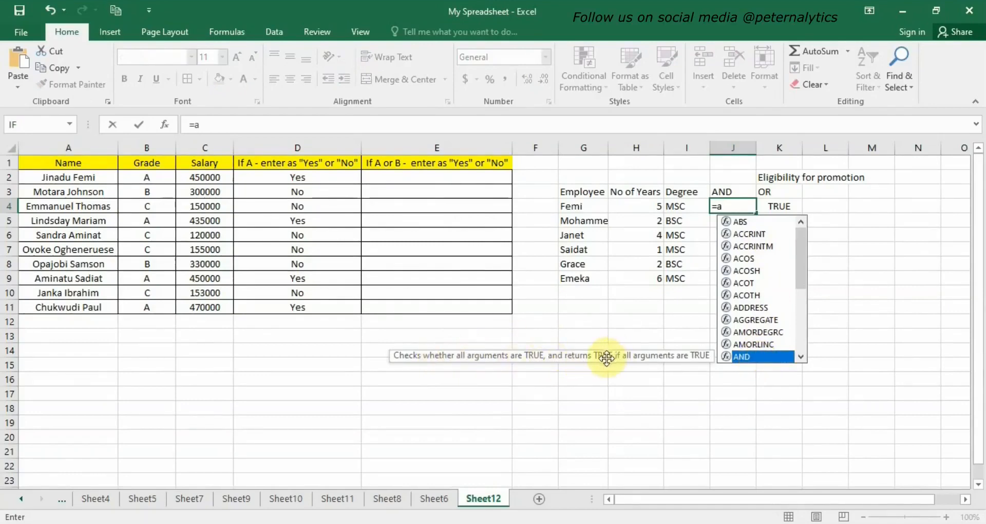
double_click(746, 356)
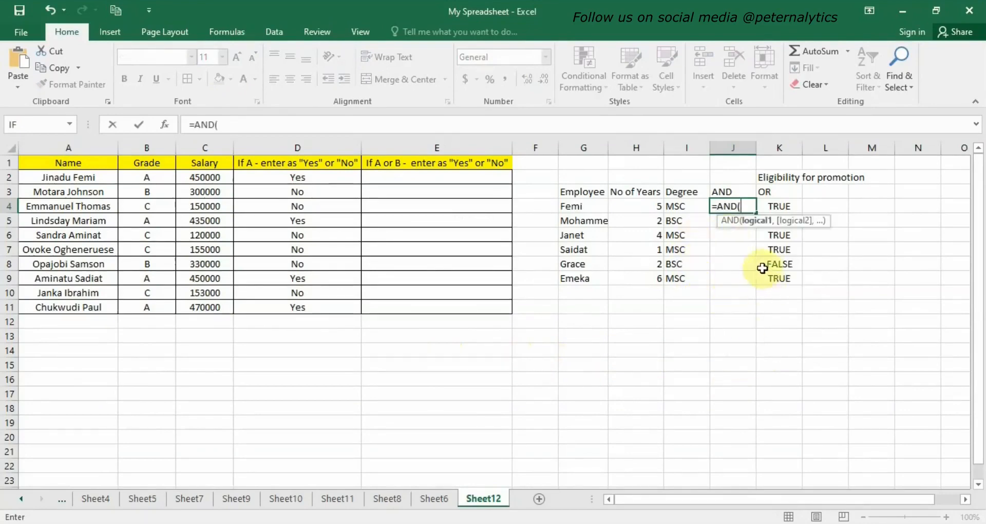
left_click(629, 205)
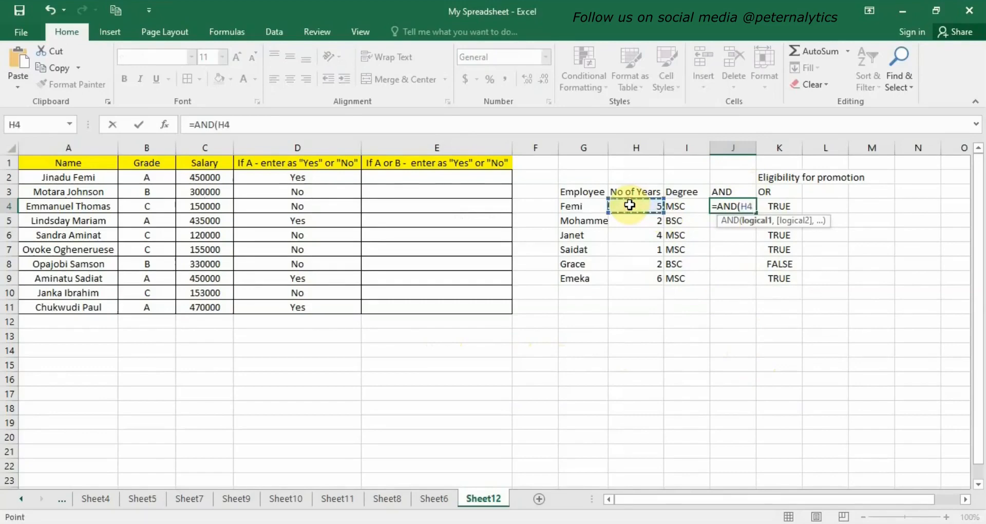
type(":")
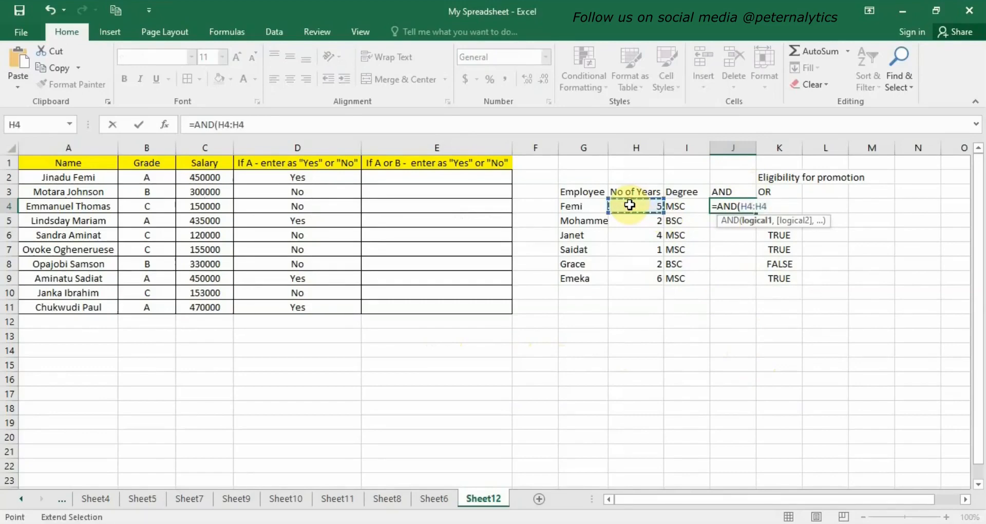
type(">4")
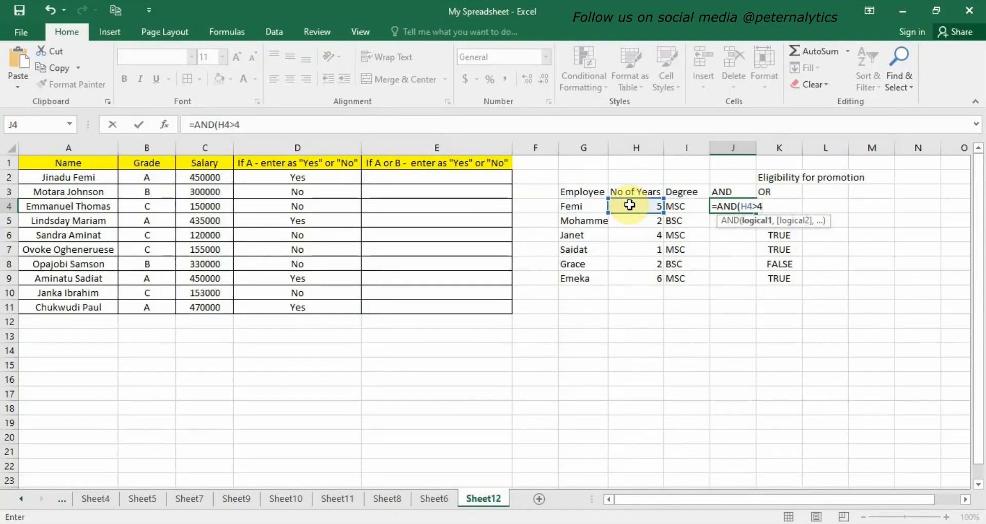
type(",")
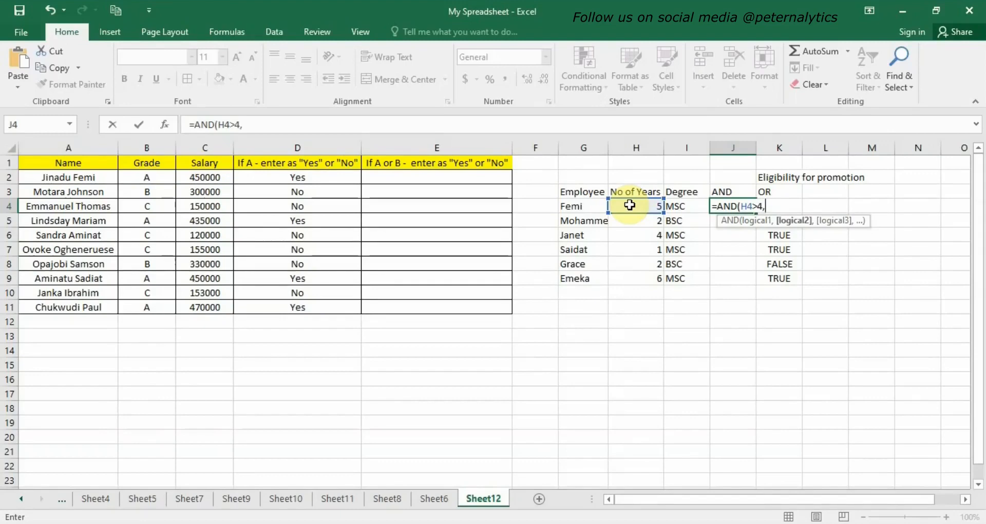
left_click(694, 205)
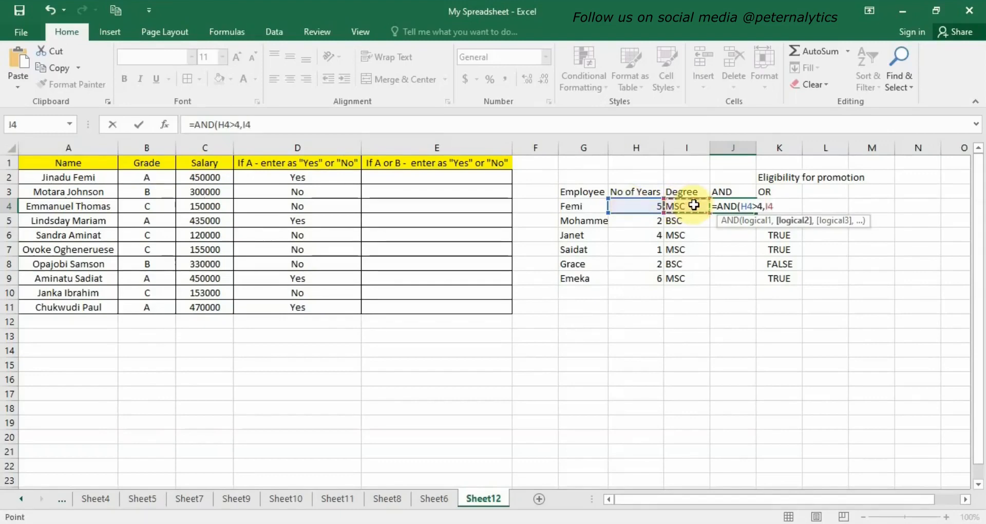
type("=\"MSC")
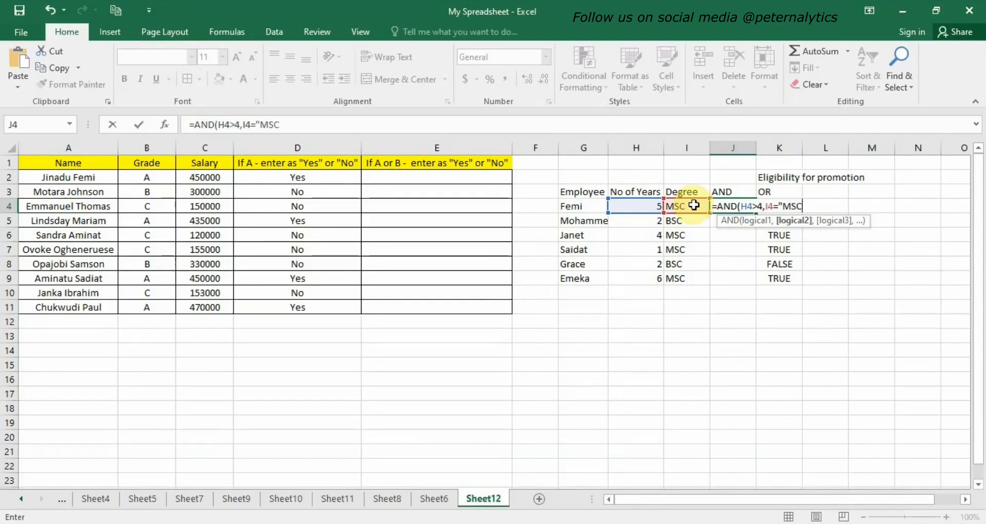
type("\"")
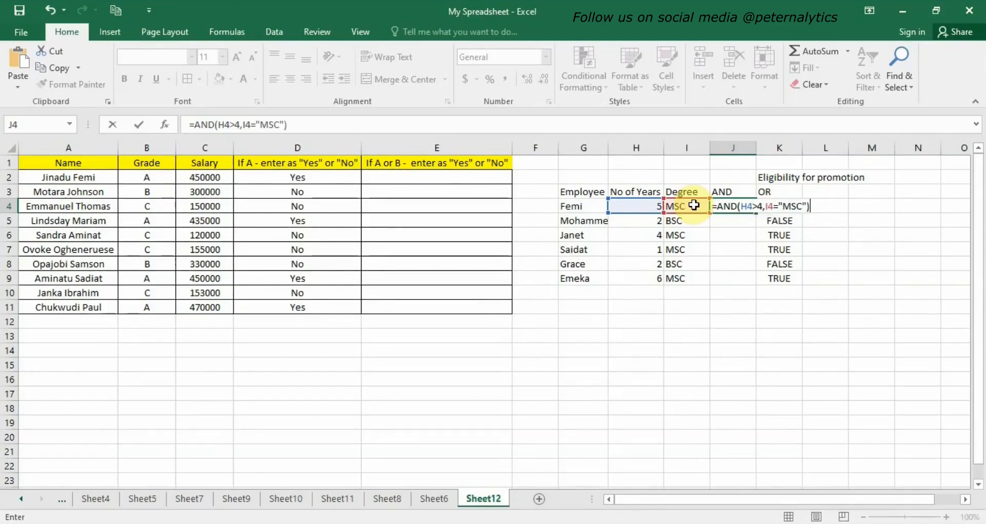
key("Return")
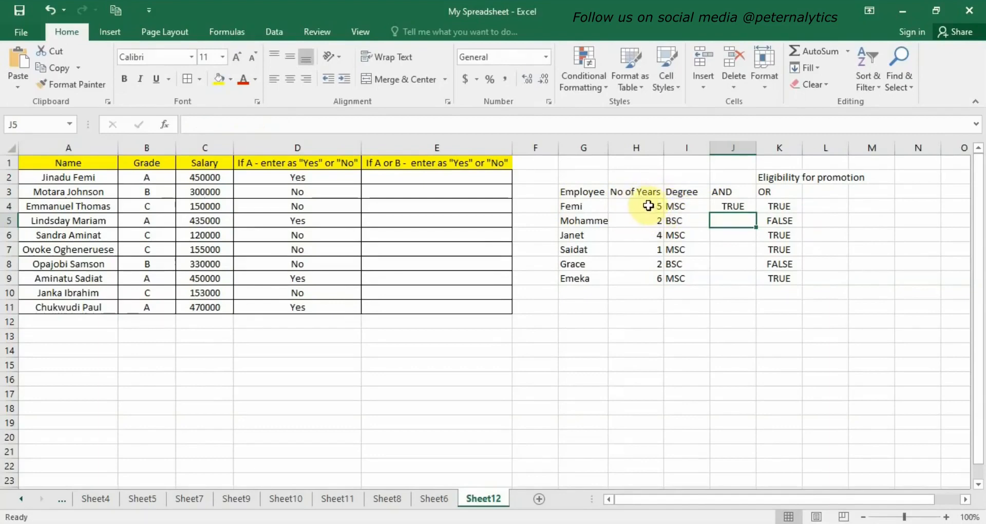
Copy the AND formula from J4 down through J9 and compare its results with the OR column.
left_click(744, 209)
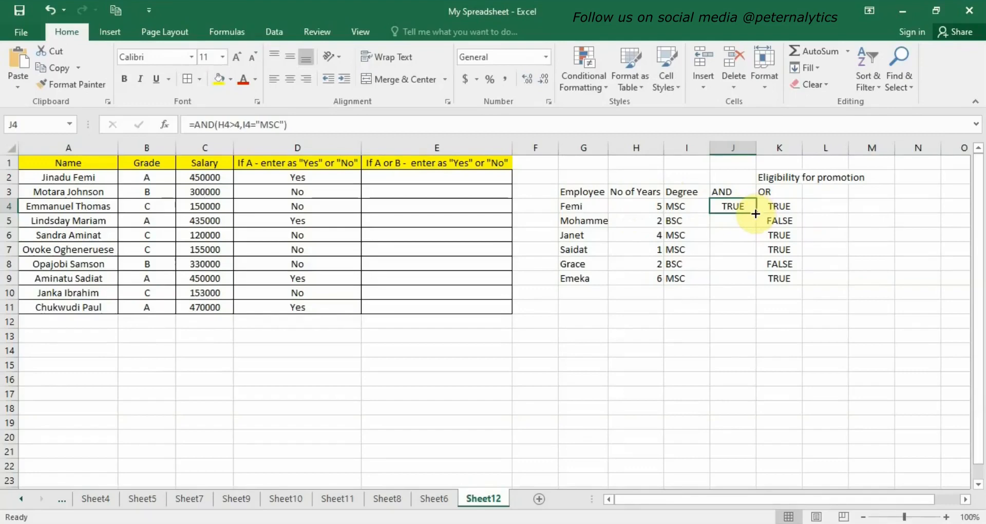
double_click(755, 213)
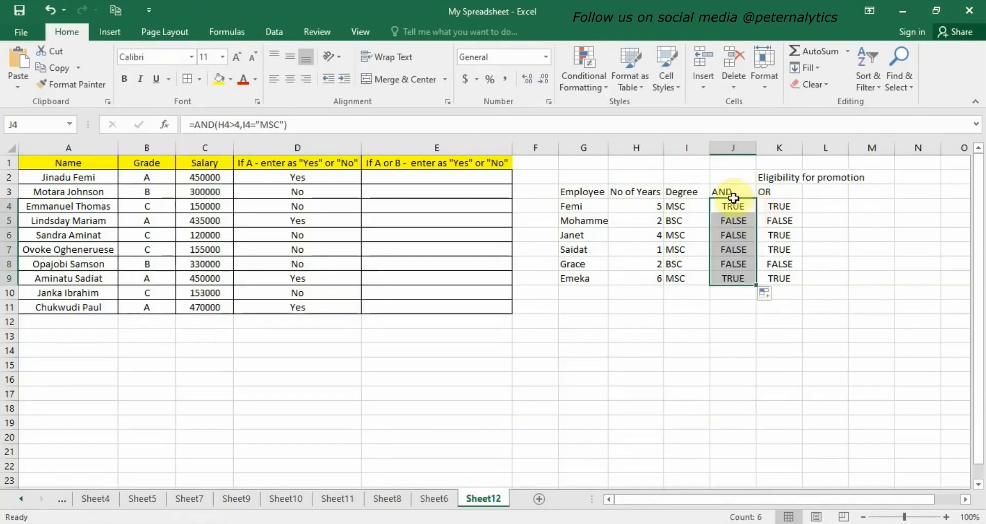
left_click(726, 234)
left_click(719, 210)
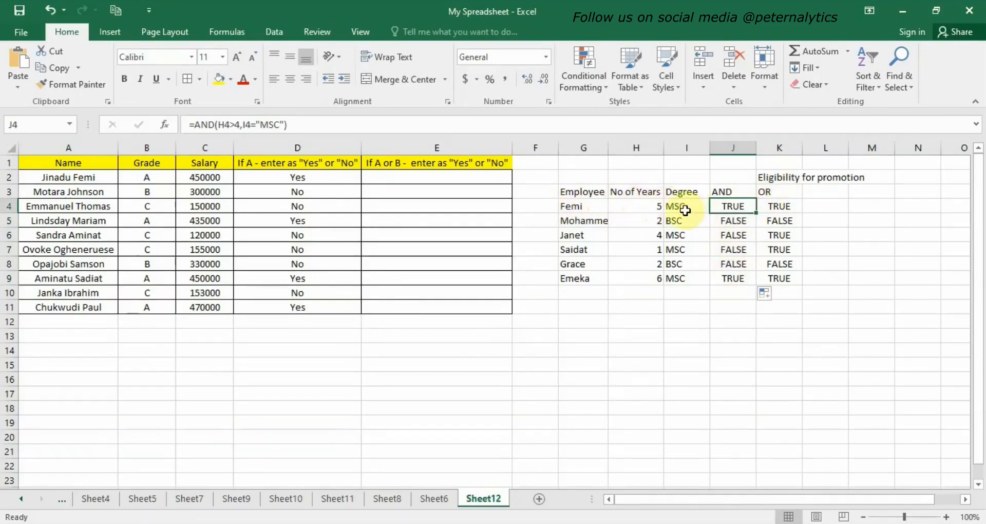
left_click(724, 278)
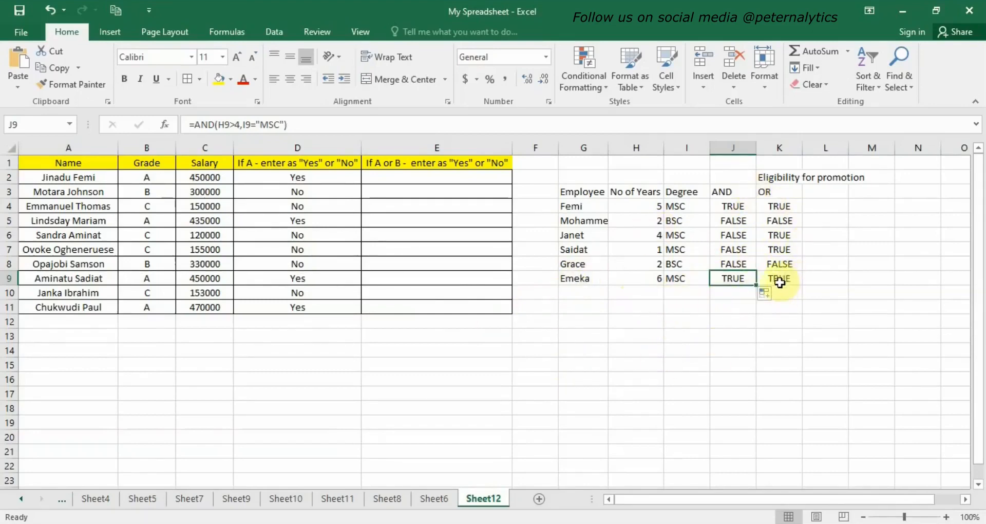
left_click(731, 192)
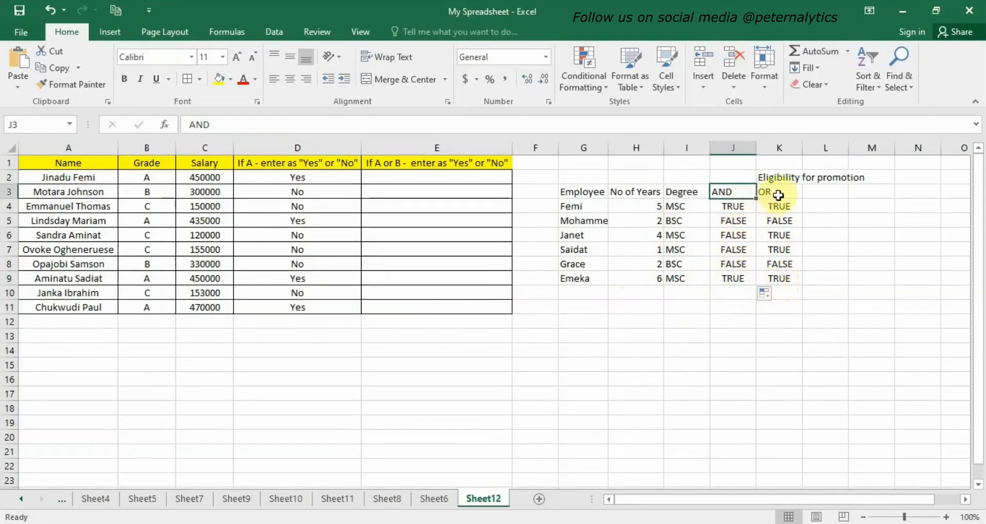
left_click(778, 195)
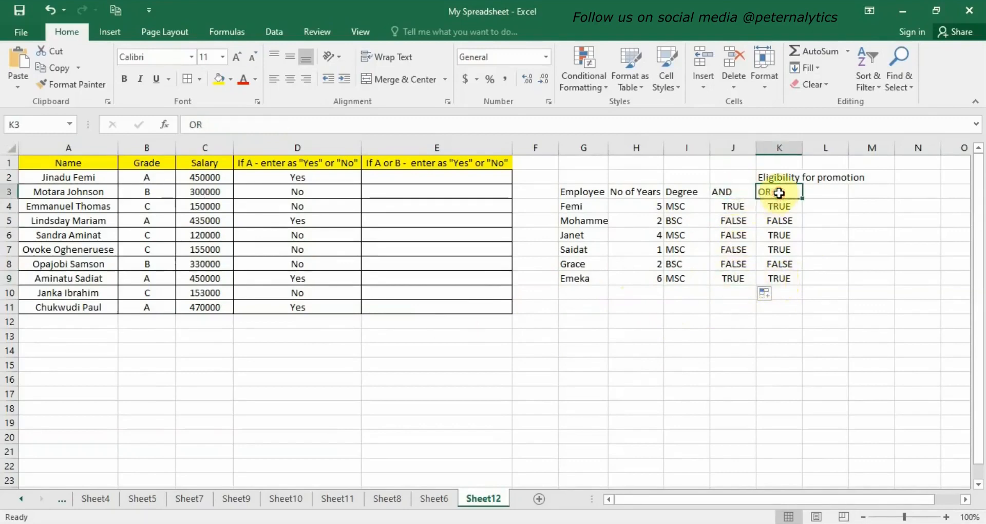
Start an IF formula in cell E2 with the logical test OR(B2="A",B2="B").
left_click(418, 177)
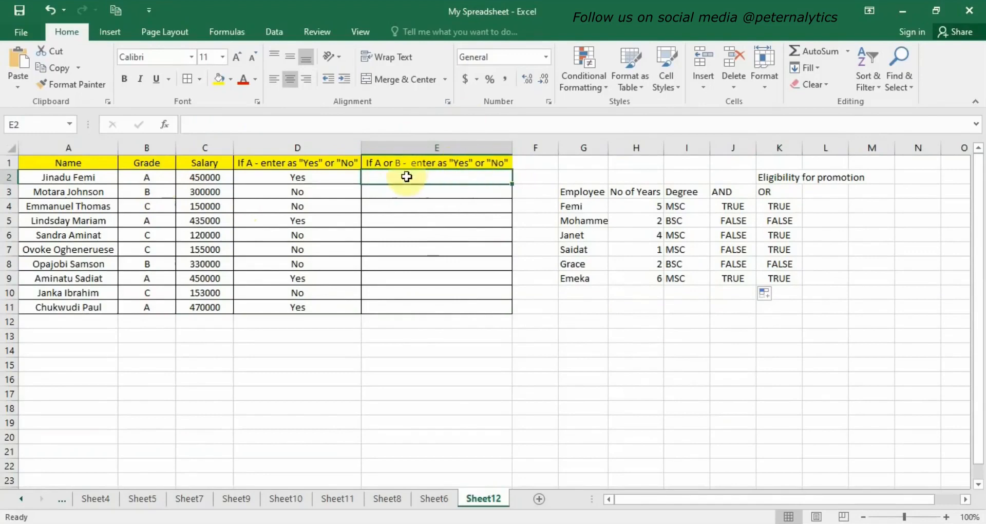
type("=")
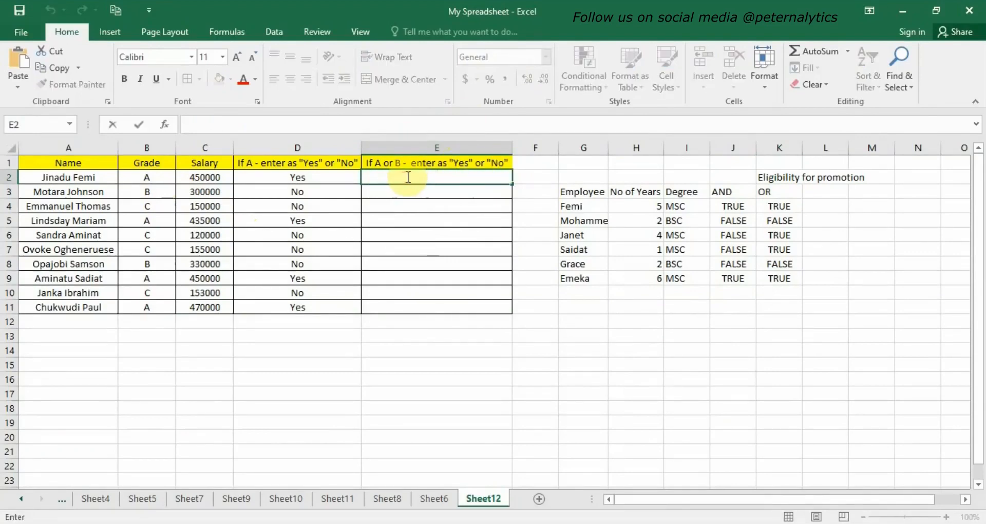
type("i")
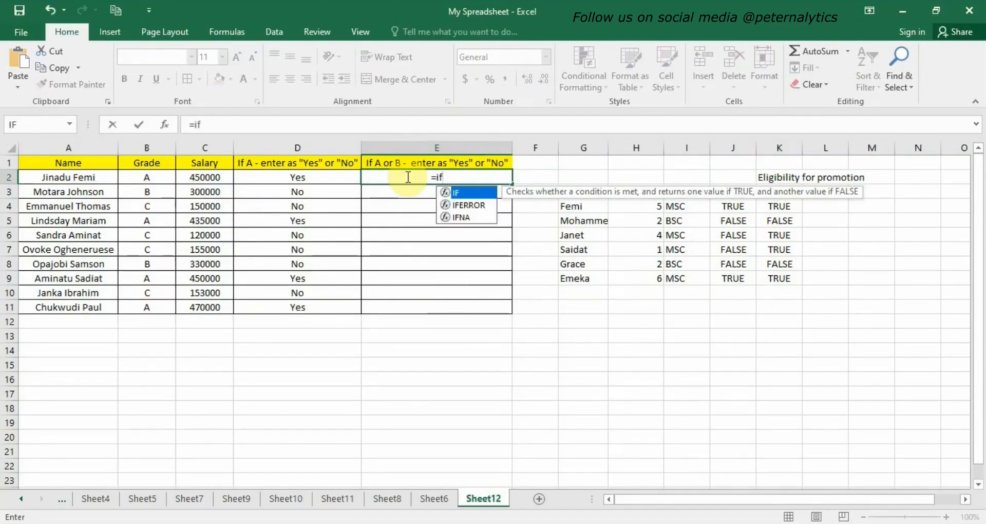
type("f(")
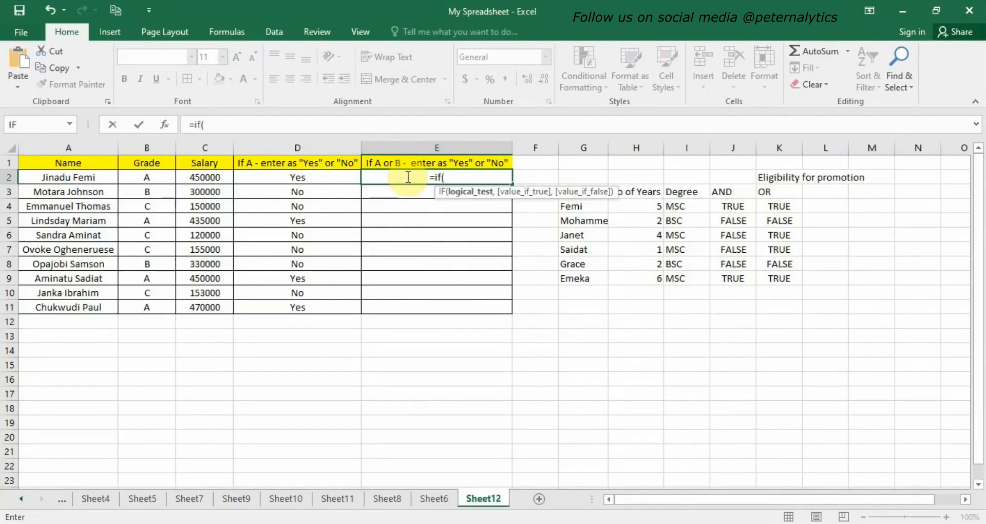
type("or")
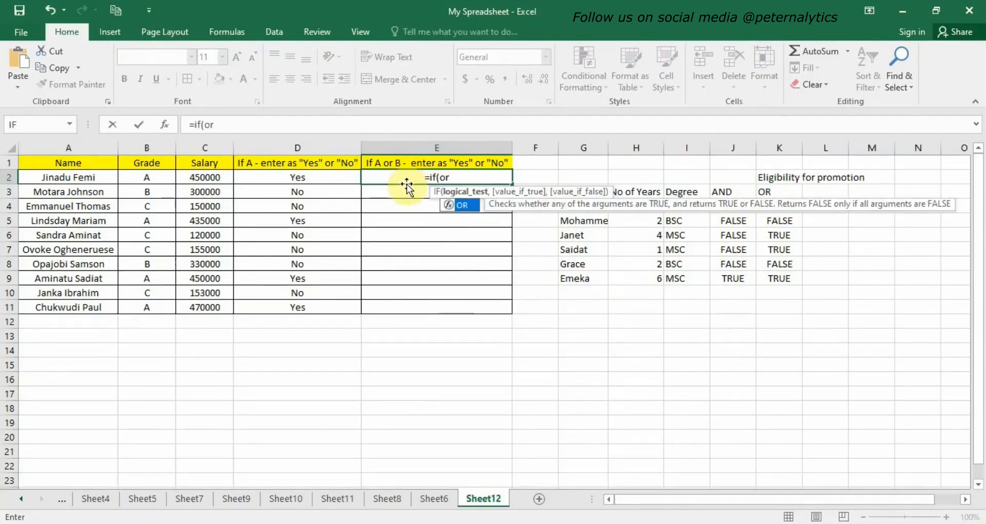
double_click(465, 206)
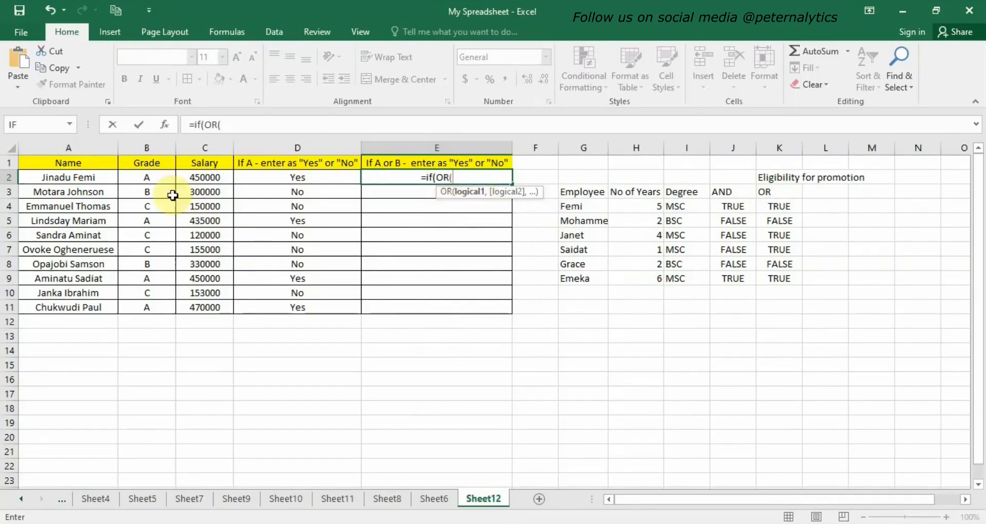
left_click(153, 181)
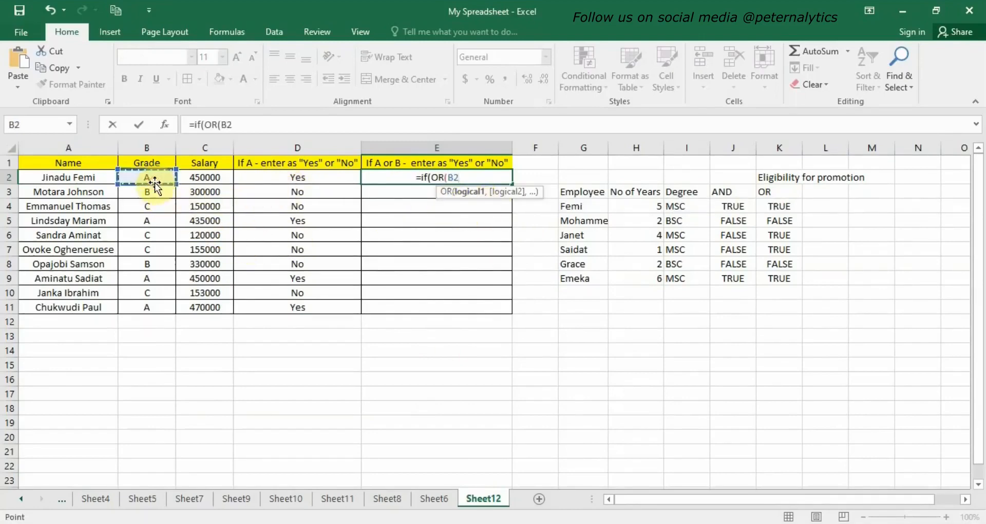
type("=\"A\"")
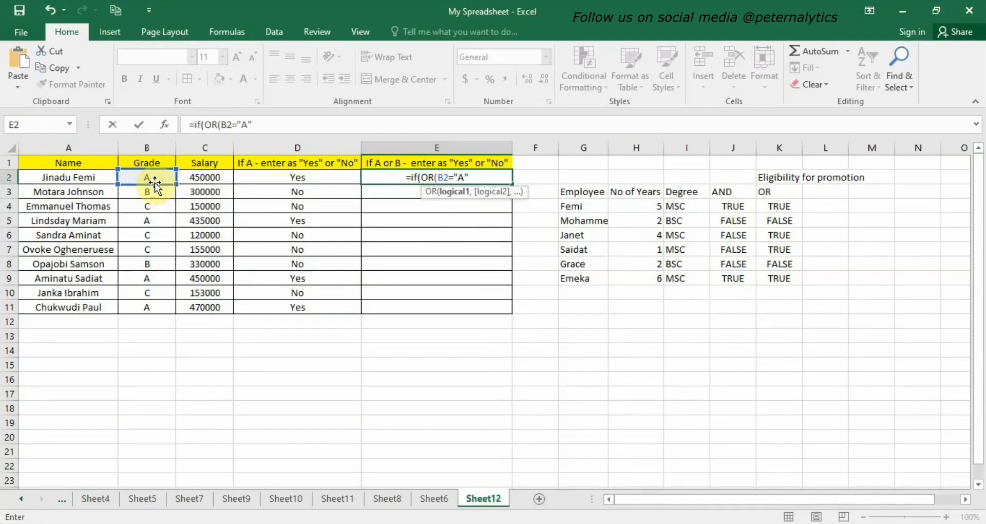
type(",")
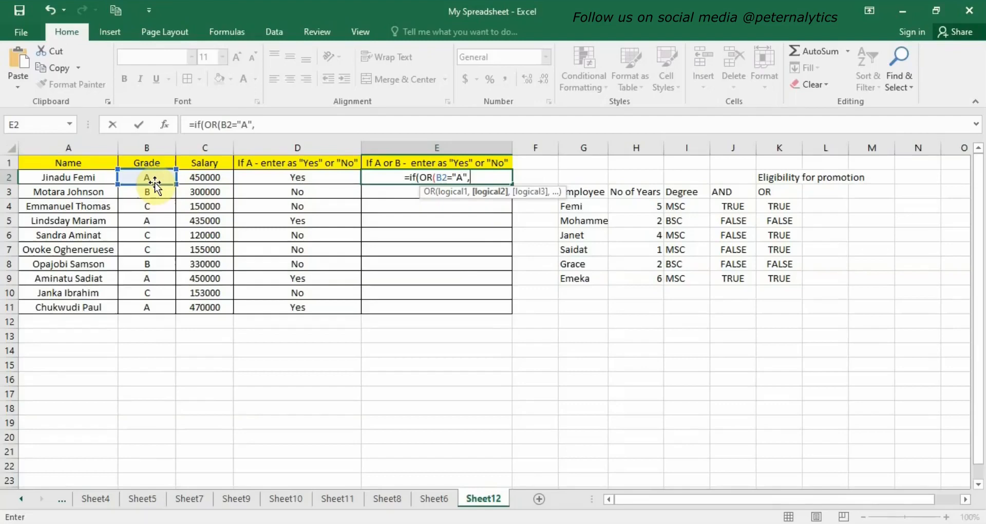
left_click(153, 177)
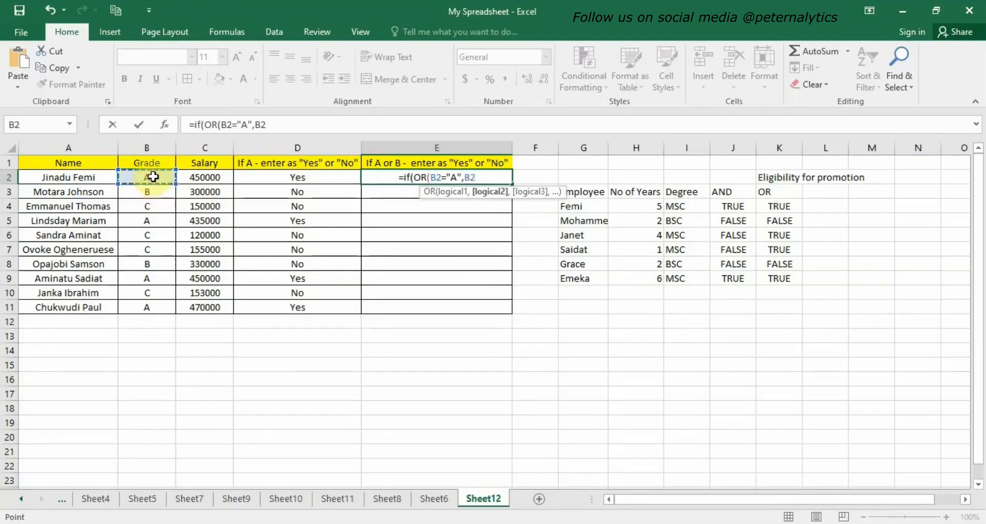
type("=\"B\"")
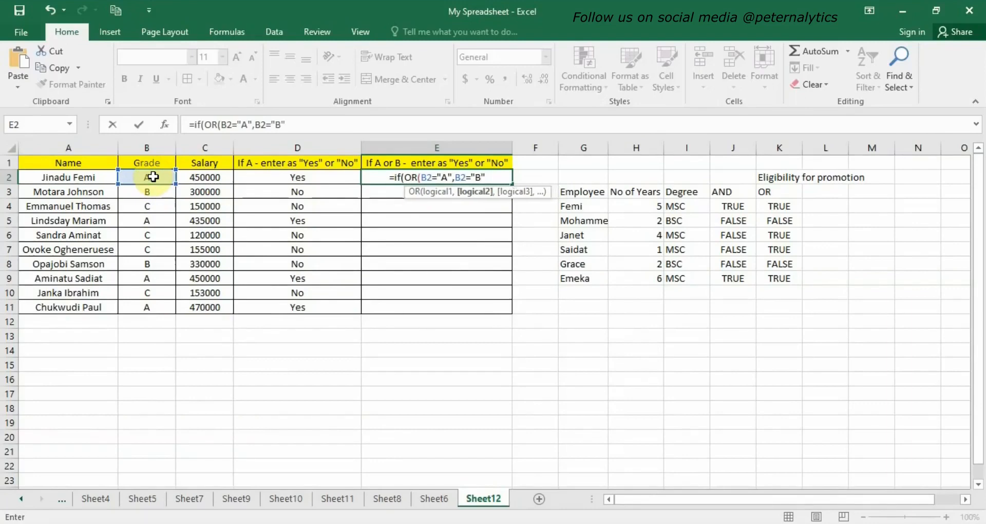
type(")")
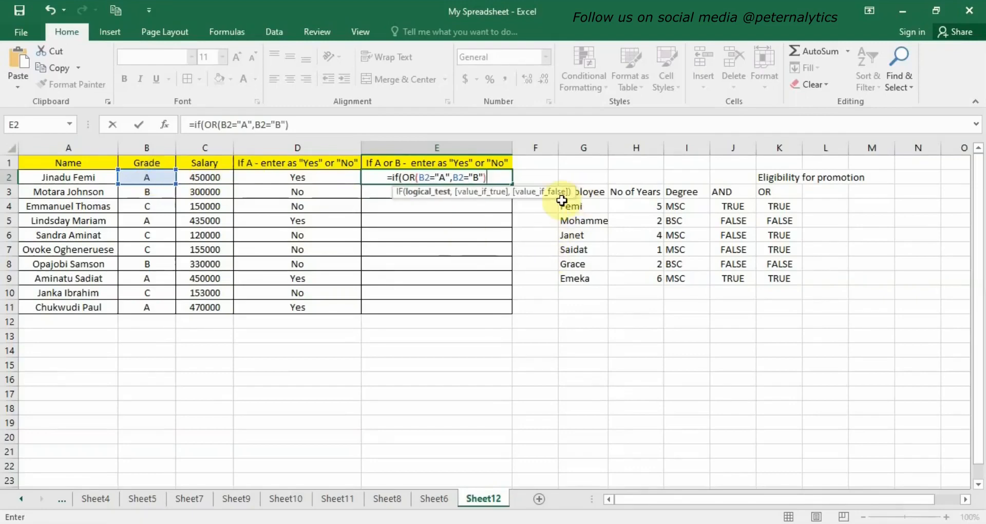
Complete the IF formula in E2 with "Yes" and "No" as its true and false results, and copy it down through E11.
type(",")
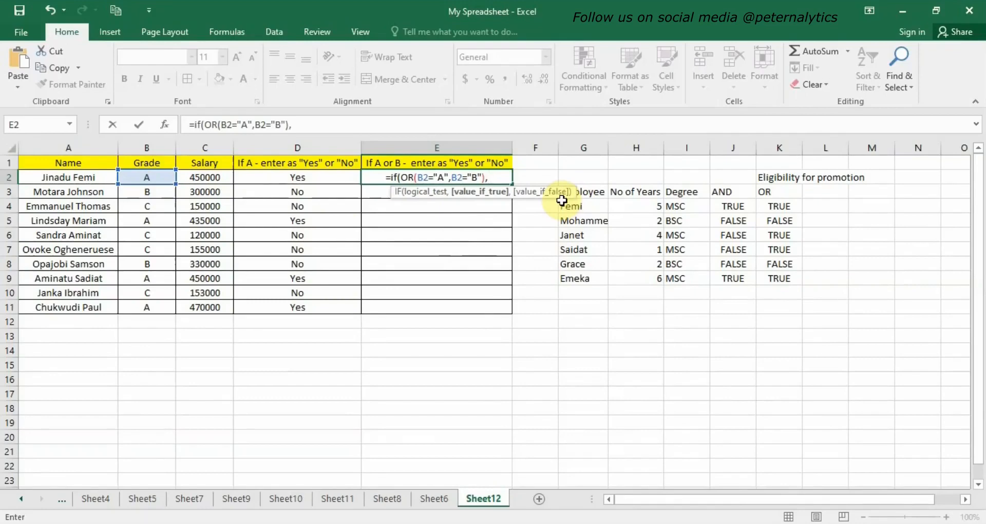
type(" Y")
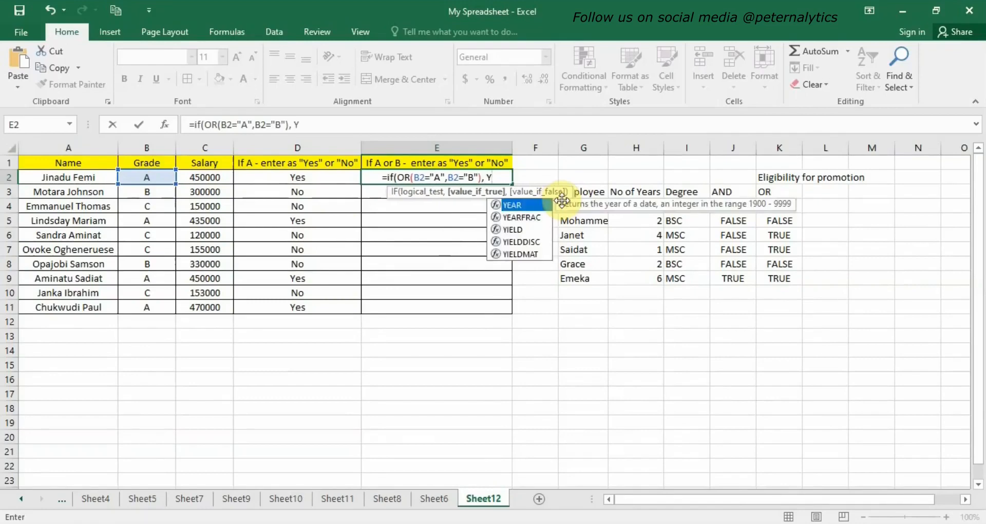
type("es")
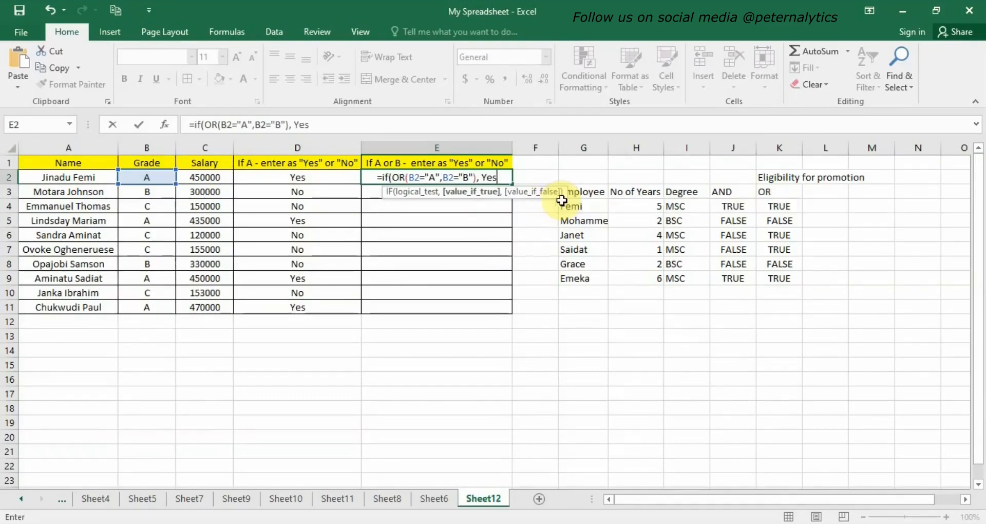
type("\"")
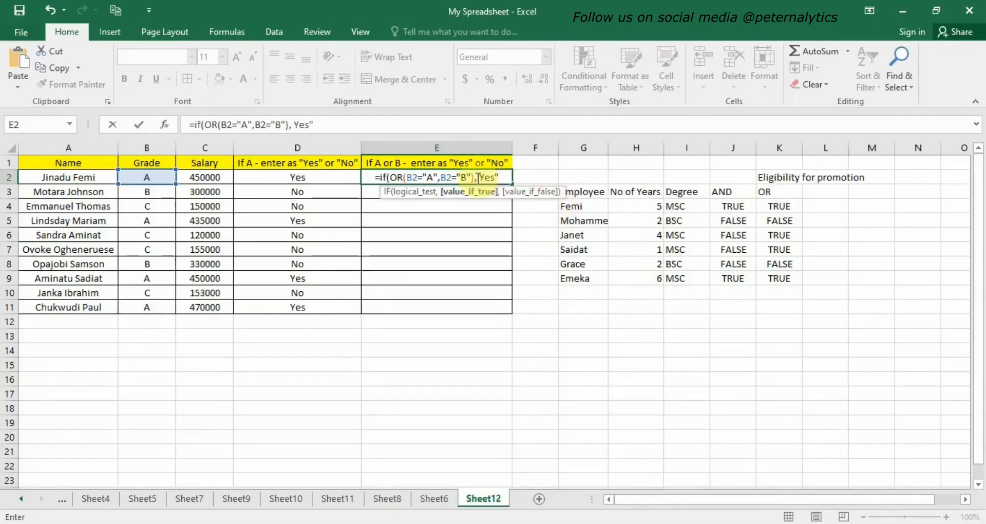
type("\"")
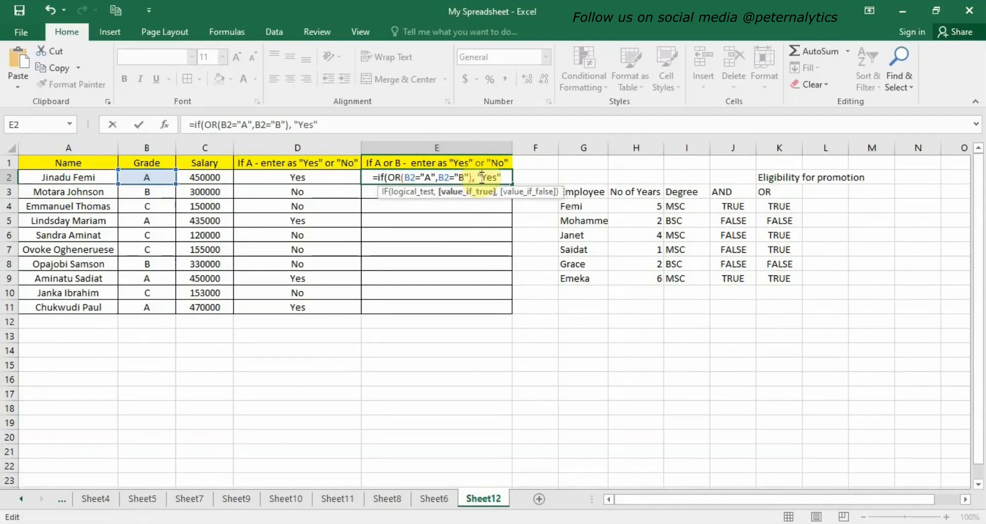
left_click(502, 177)
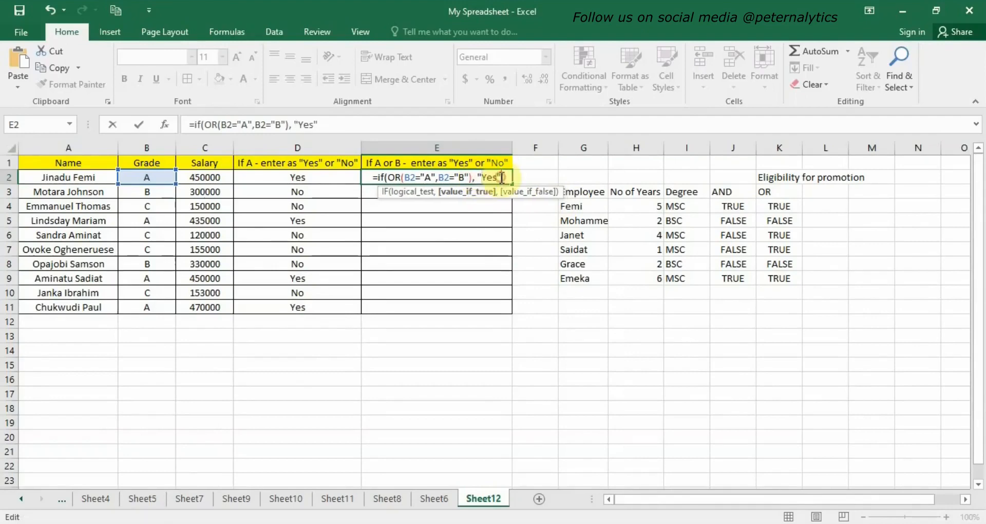
type(",")
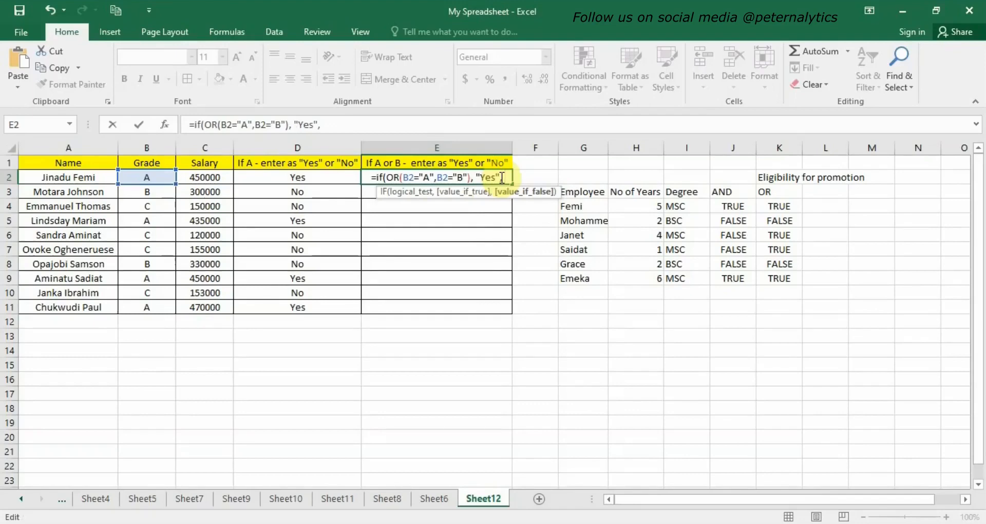
type(" \"")
type("N")
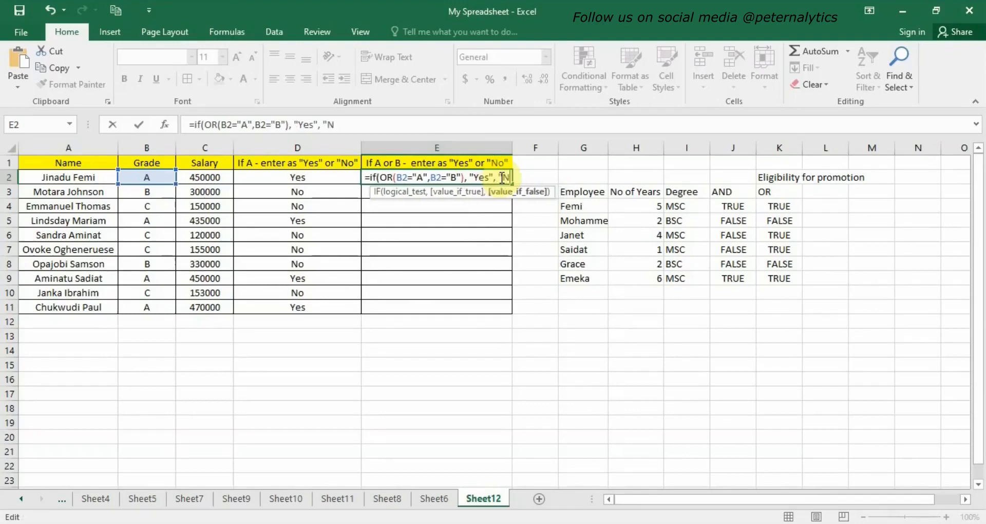
type("o\"")
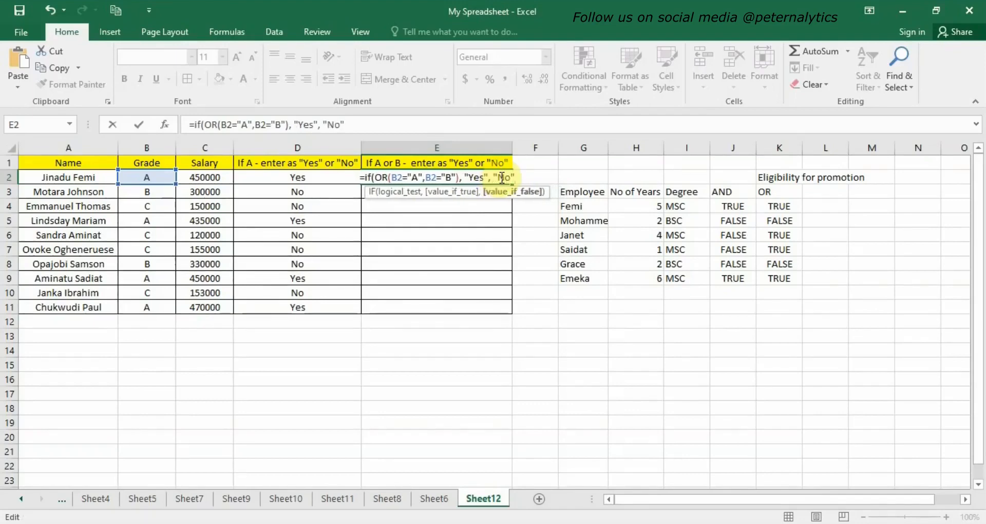
type(")")
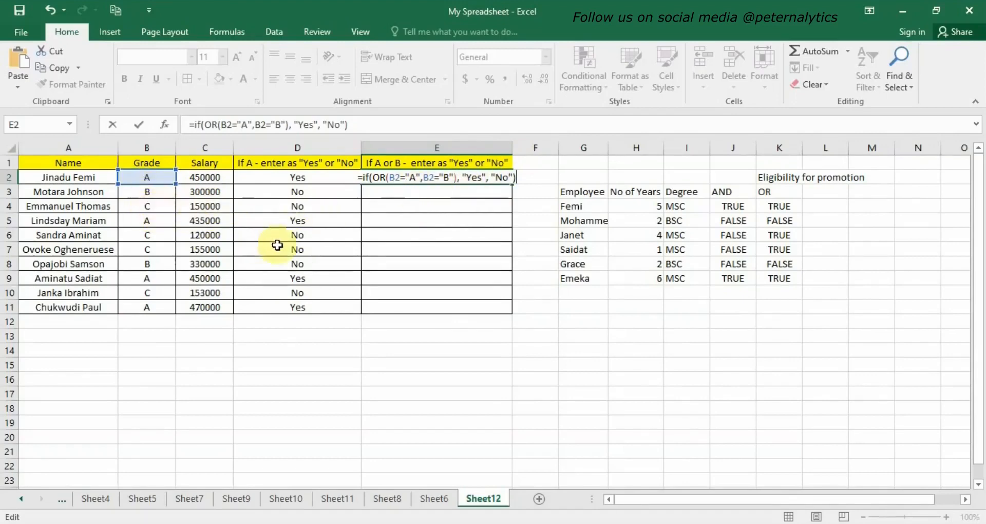
key("Return")
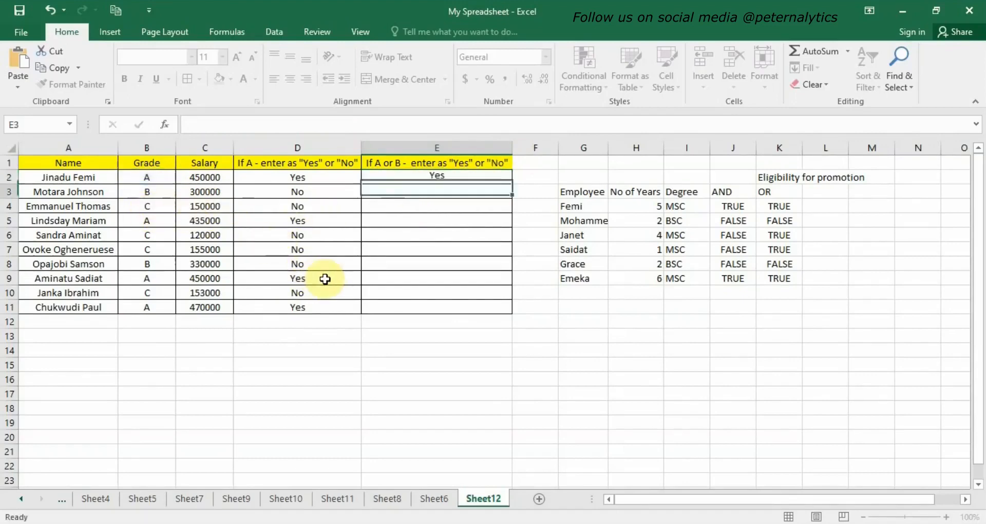
left_click(467, 181)
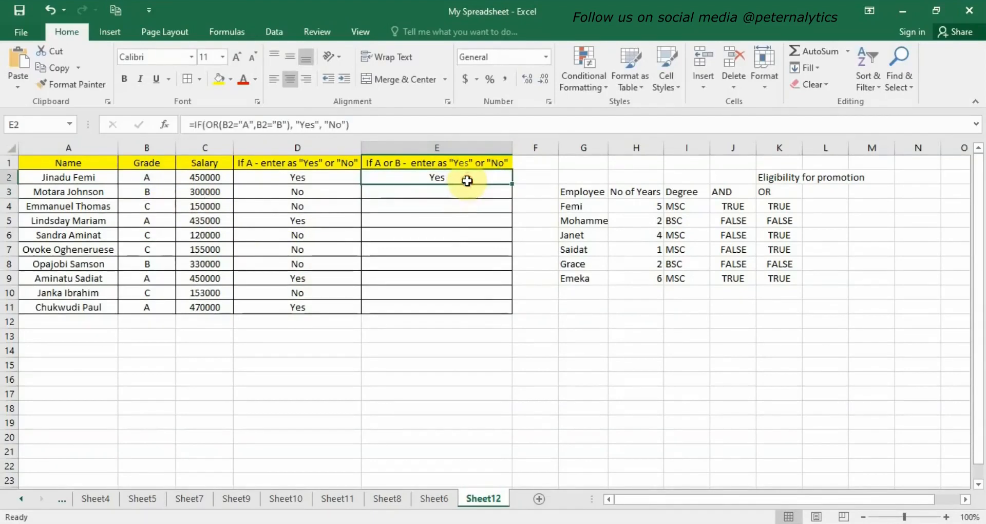
double_click(513, 184)
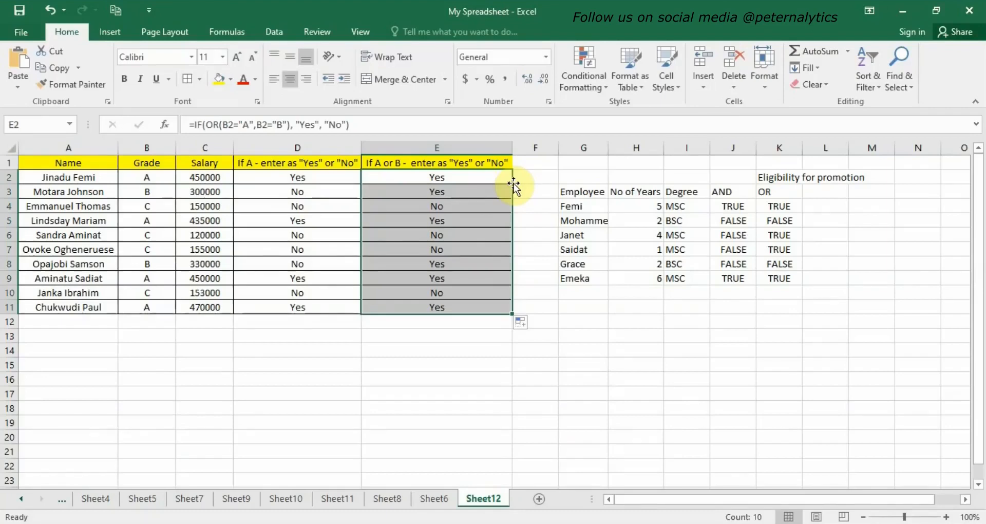
Change the results in E2's formula to "eligible" and "Not eligible", and copy the revised formula down through E11.
left_click(442, 179)
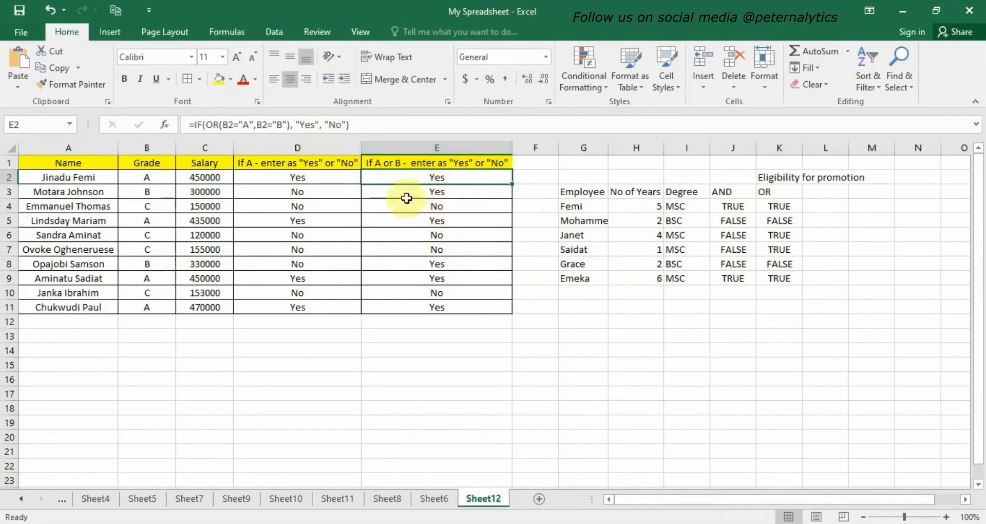
left_click(316, 124)
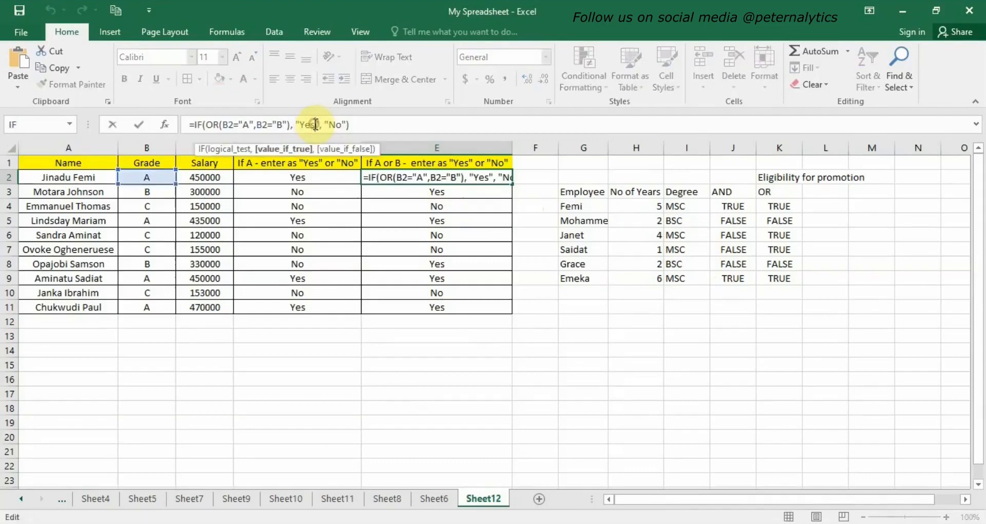
key("BackSpace")
key("BackSpace")
key("BackSpace")
type("e")
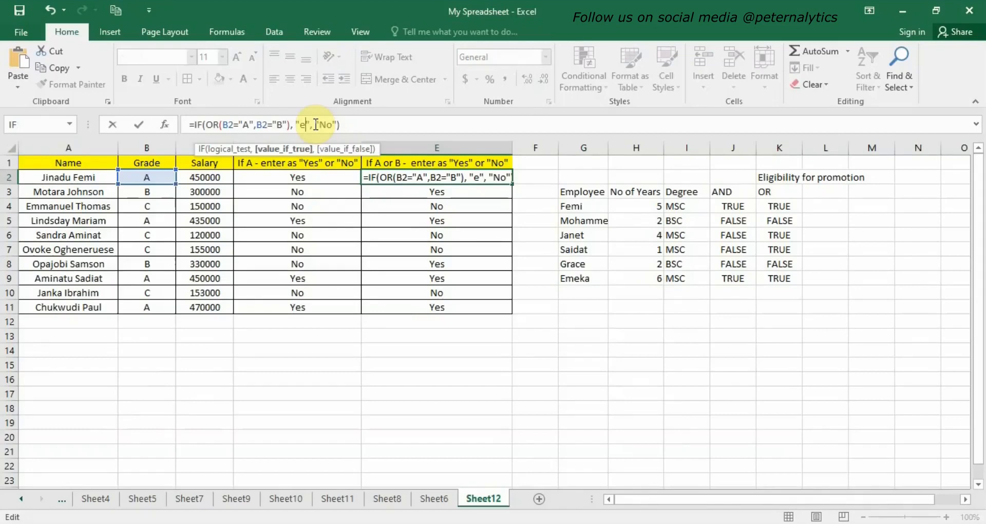
type("ligible")
left_click(361, 123)
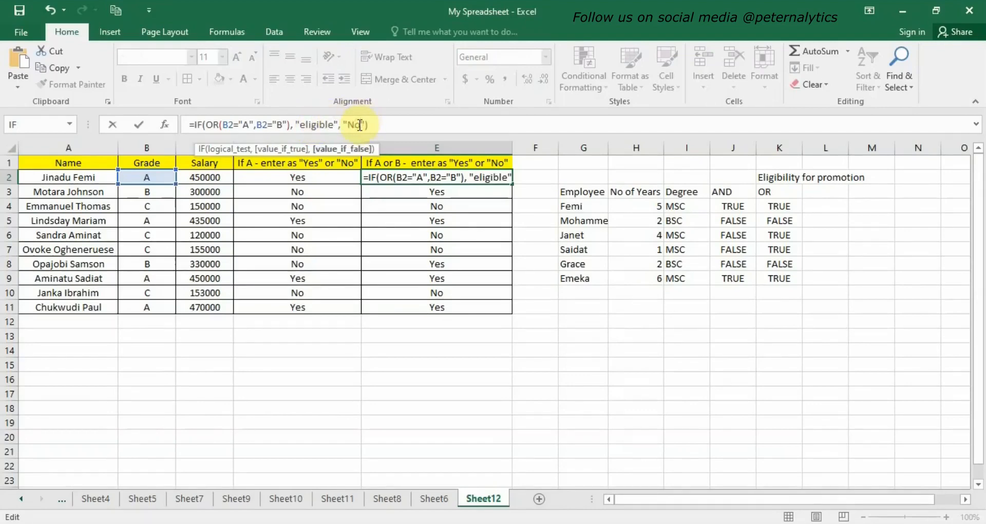
type("t eligi")
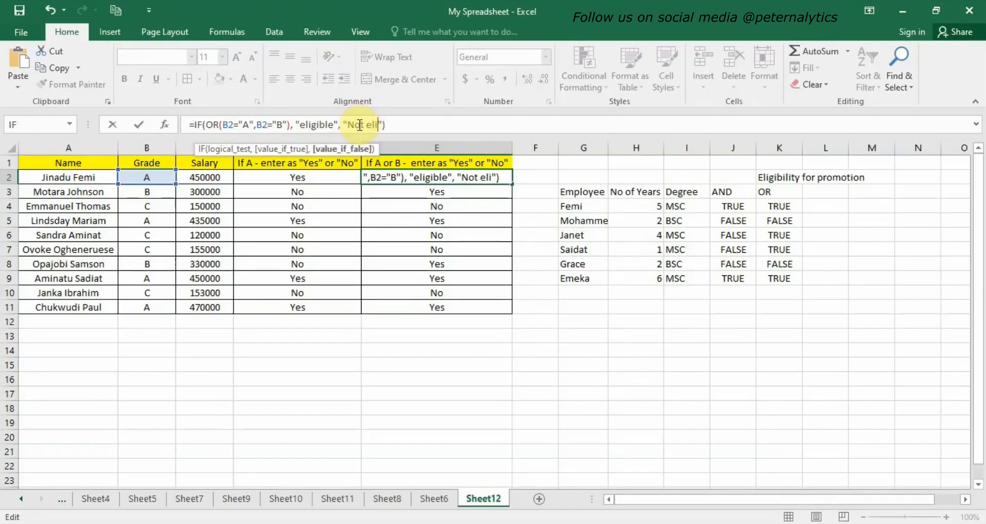
type("ble")
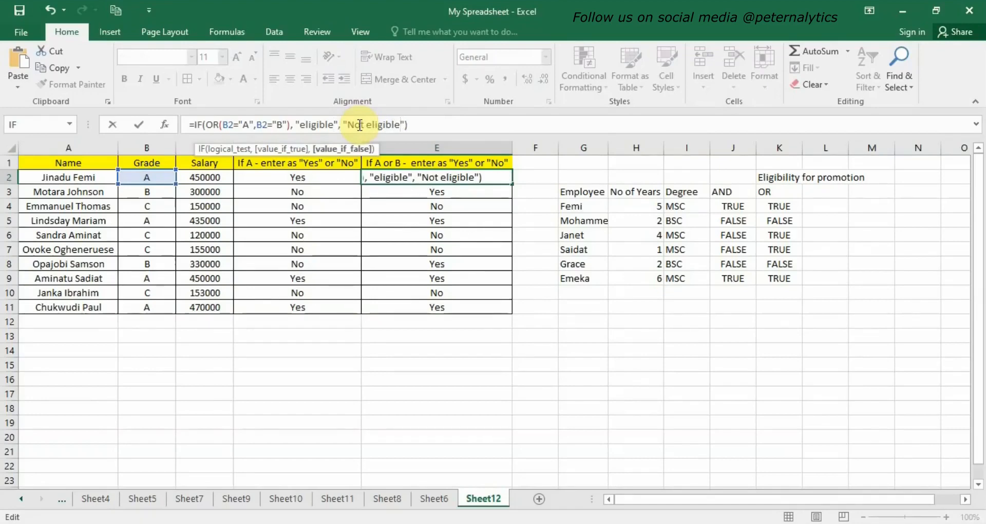
key("Return")
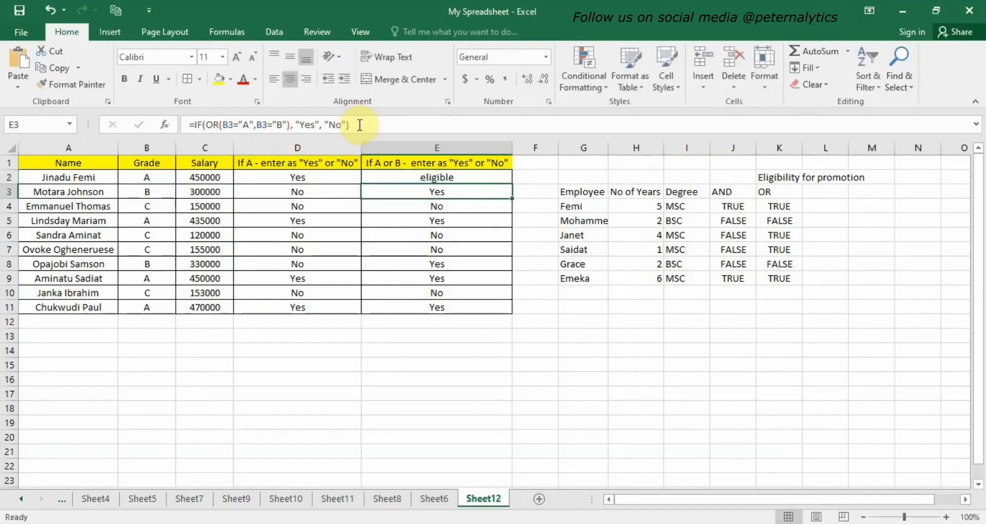
left_click(485, 176)
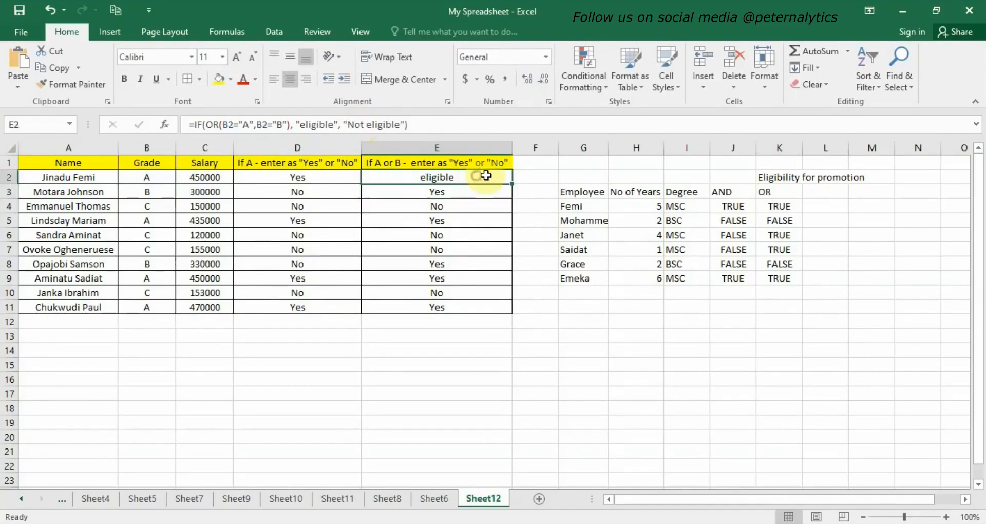
double_click(510, 186)
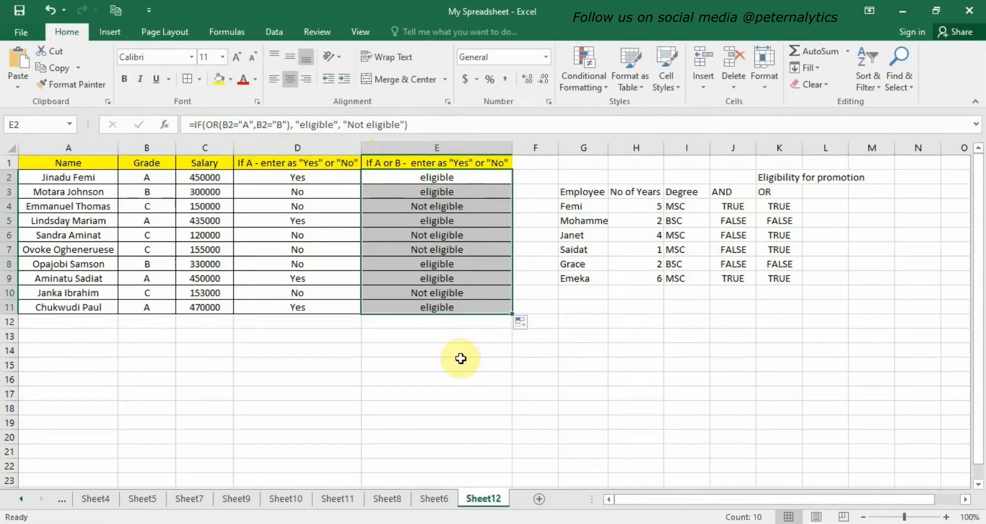
Copy the Name, Grade and Salary table in A1:C11 and paste it starting at cell A13.
left_click_drag(29, 162, 201, 304)
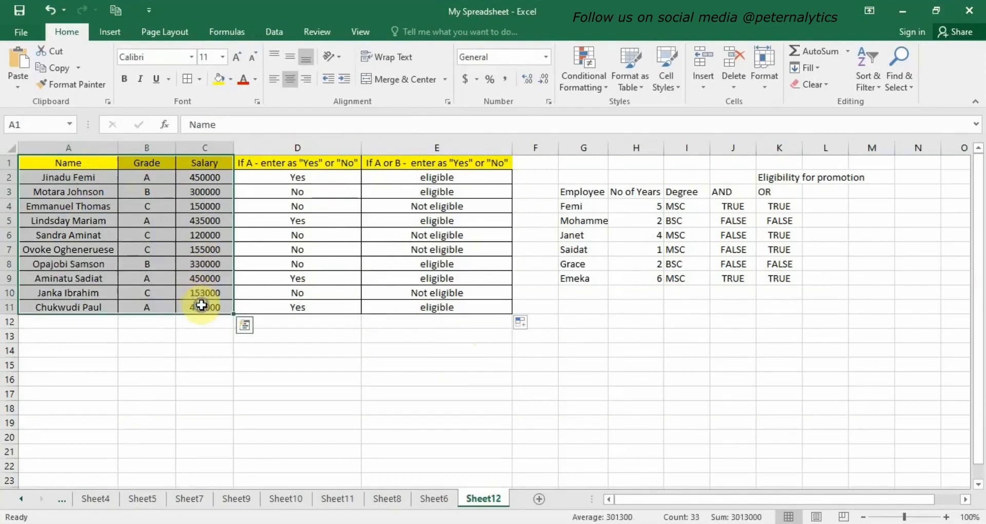
right_click(202, 305)
left_click(241, 242)
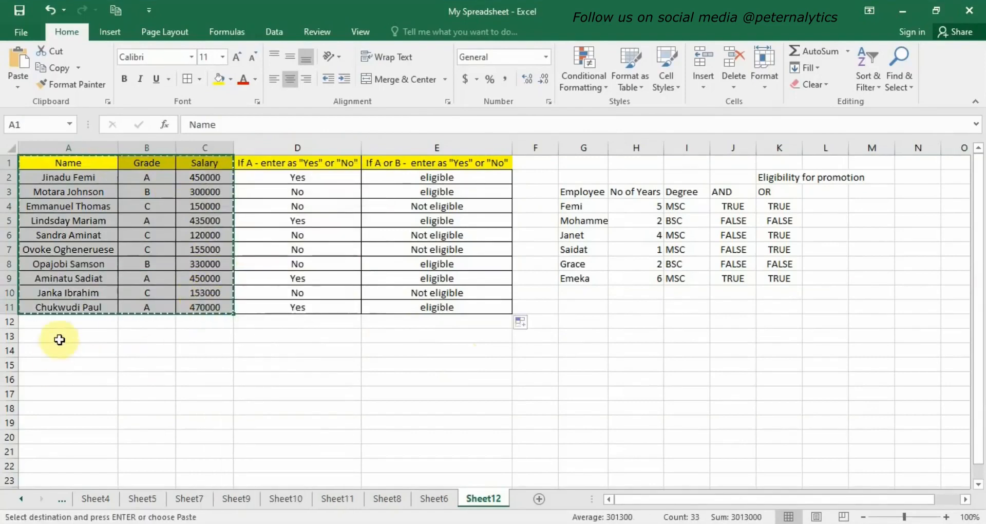
left_click(40, 339)
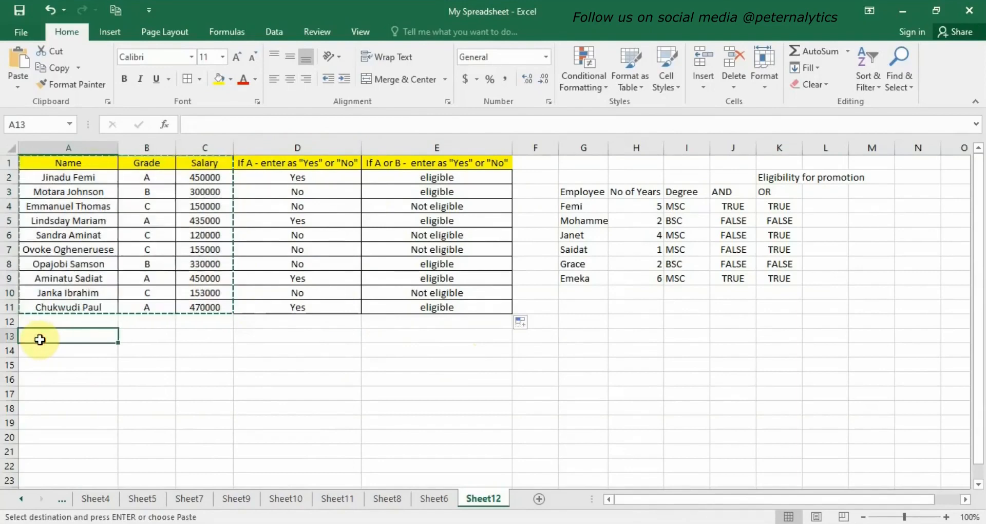
right_click(40, 340)
left_click(62, 98)
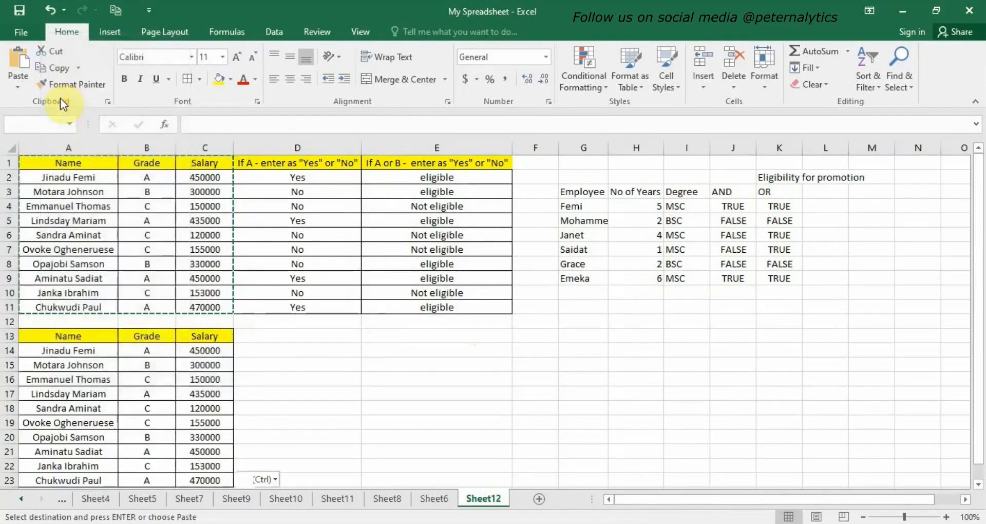
Enter the header "Salary increase" in D13 and apply cell borders to D13:D23.
left_click(255, 337)
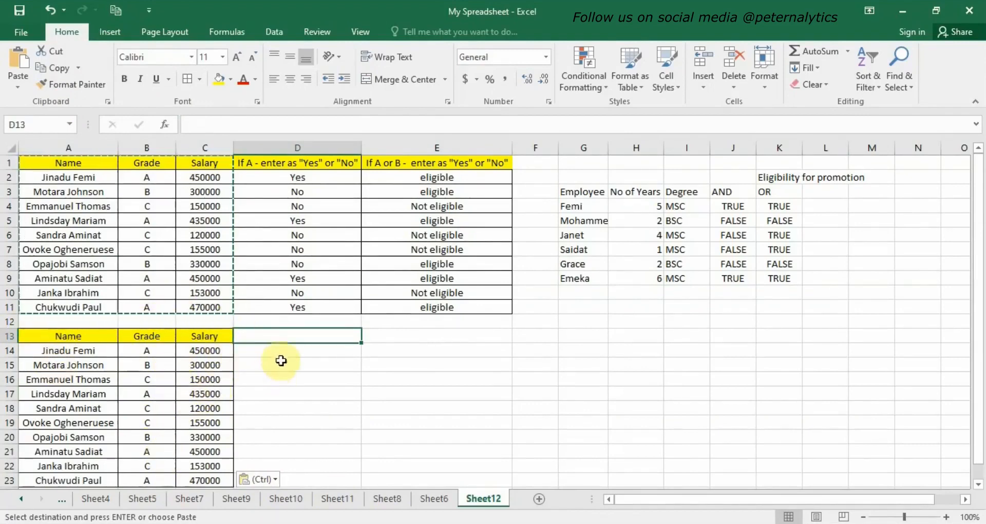
type("Salar")
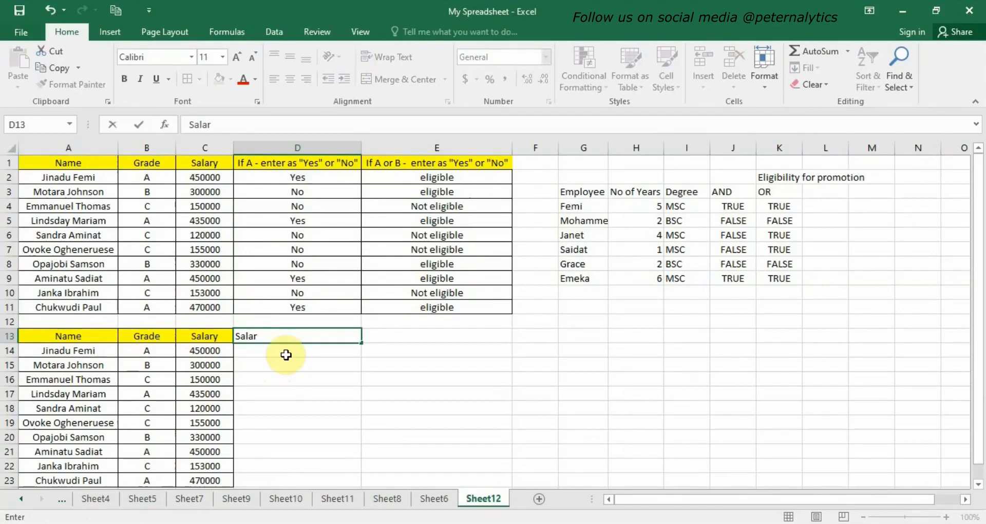
type("y increase")
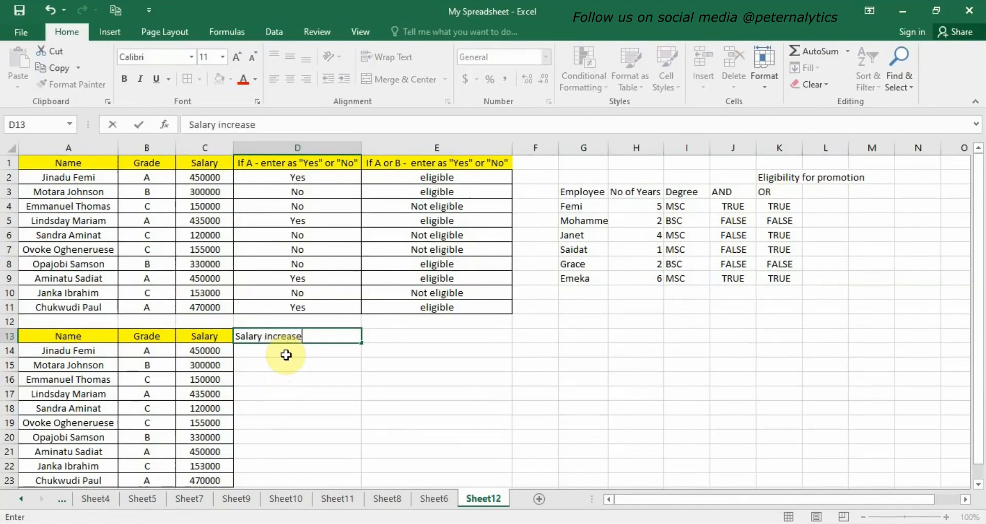
key("Return")
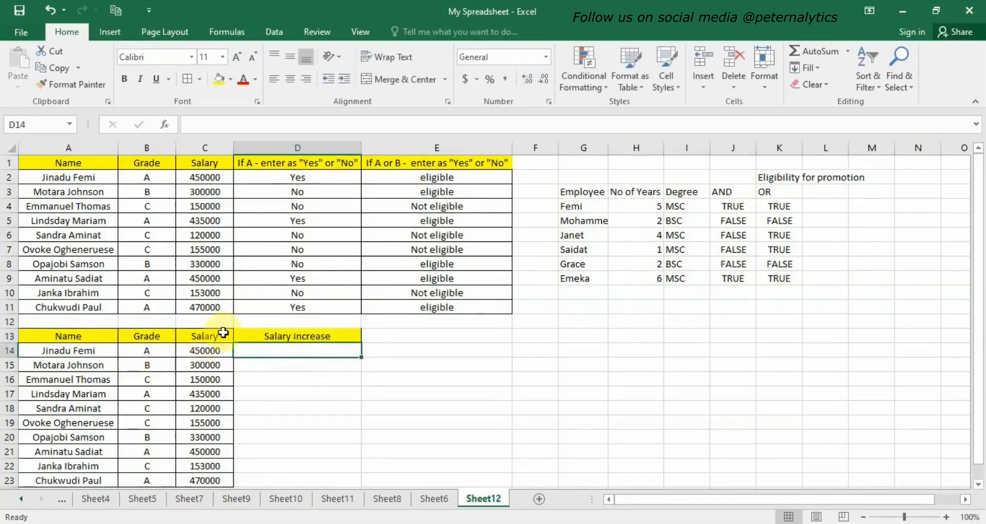
left_click_drag(247, 336, 312, 482)
left_click(195, 81)
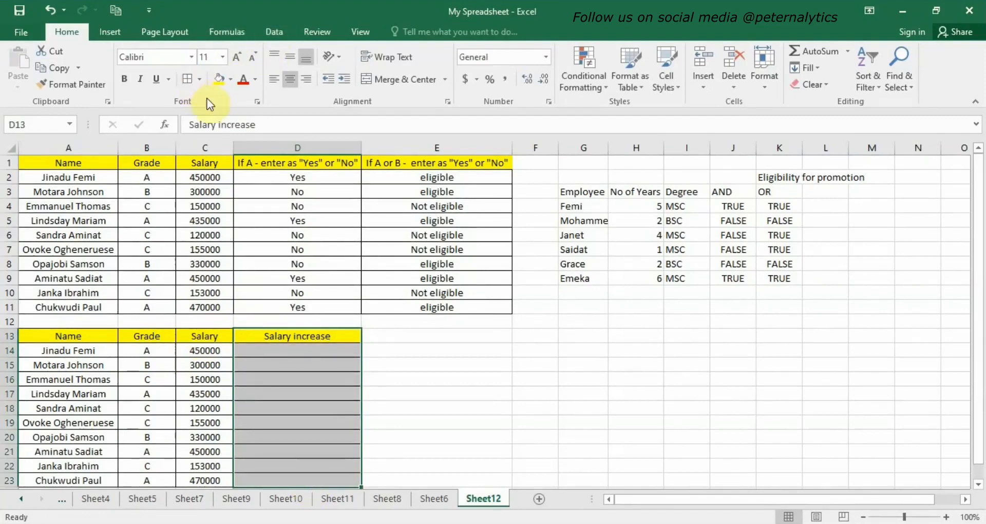
left_click(206, 365)
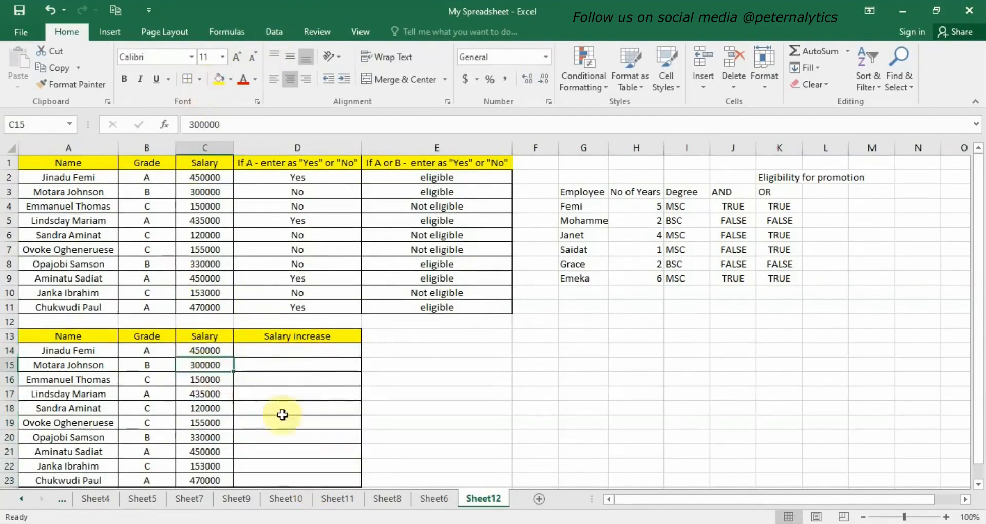
Start an IF formula in D14 with B14="A" as its logical test.
left_click(300, 352)
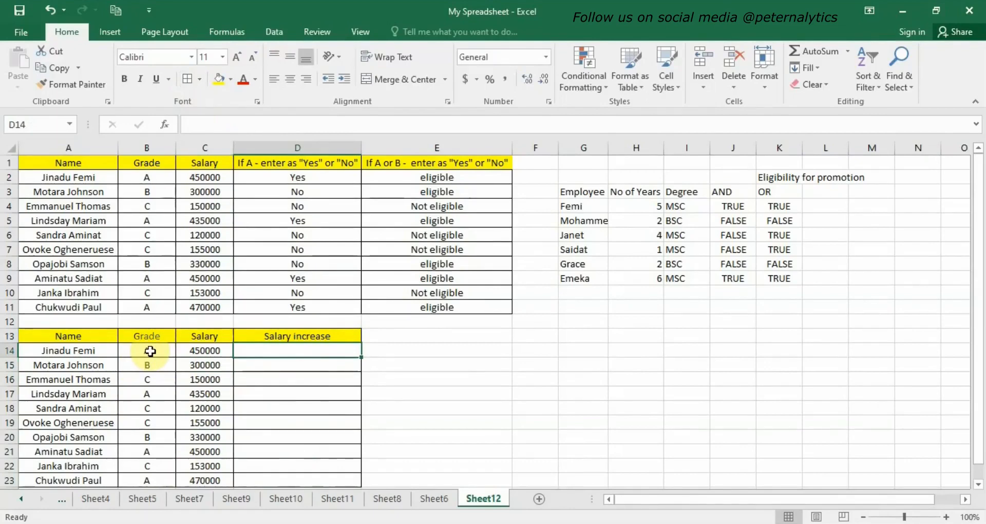
type("=if")
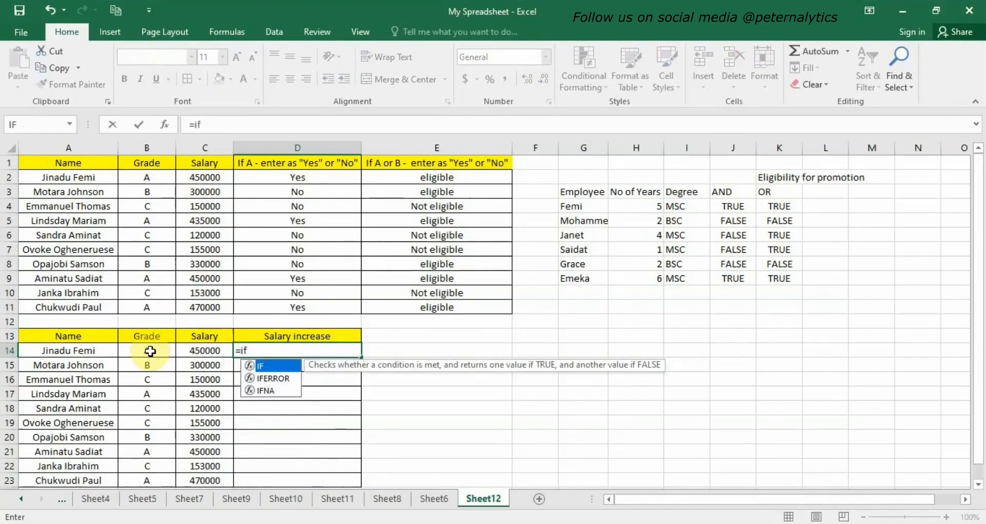
double_click(267, 366)
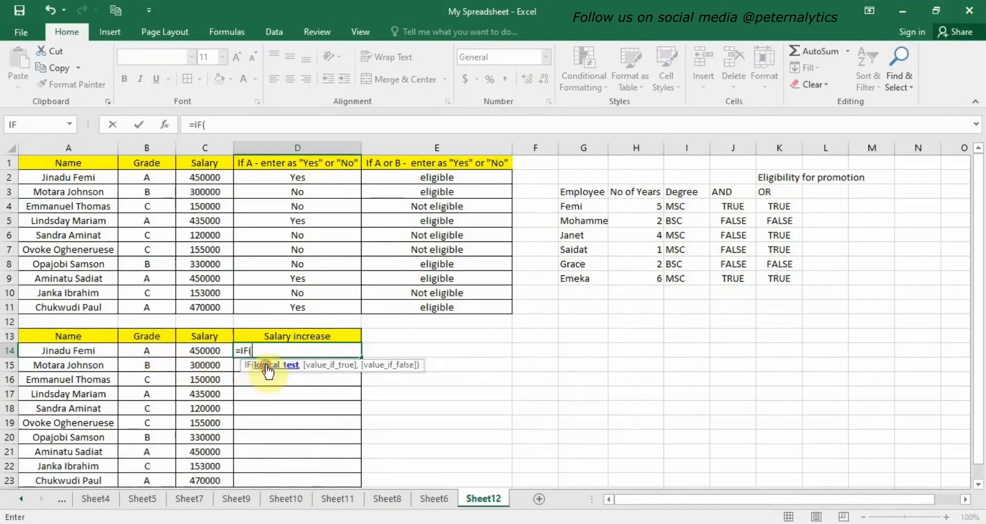
left_click(152, 350)
type("=")
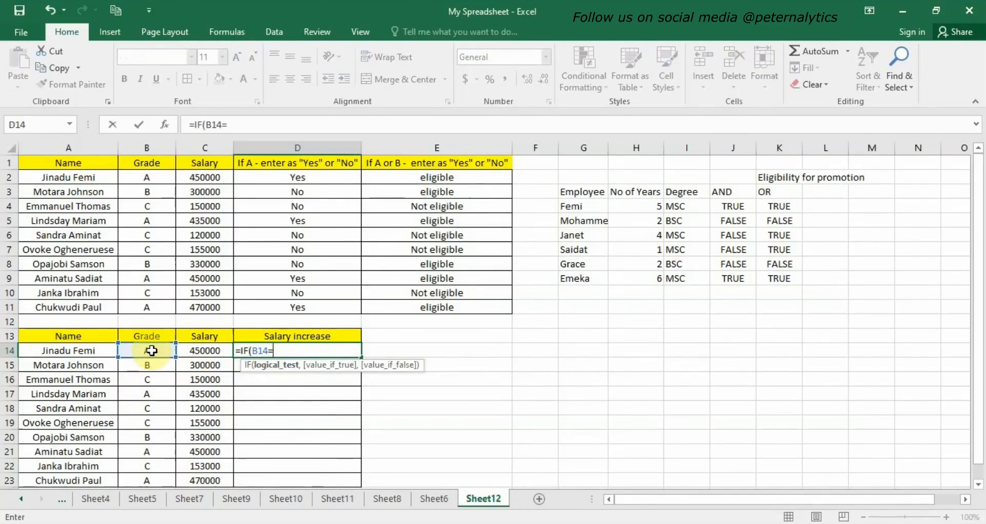
type("\"A\",")
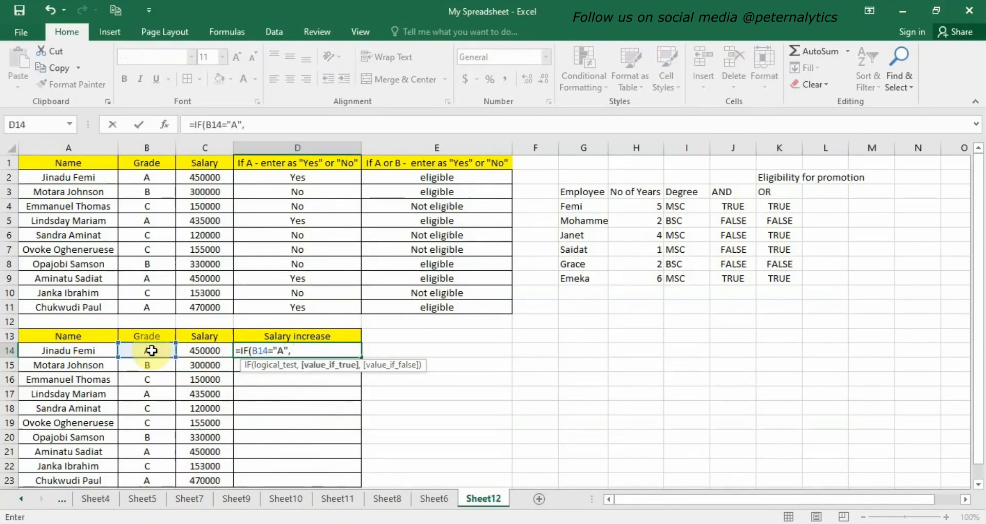
Set the true result of D14's IF formula to C14*5%.
left_click(204, 351)
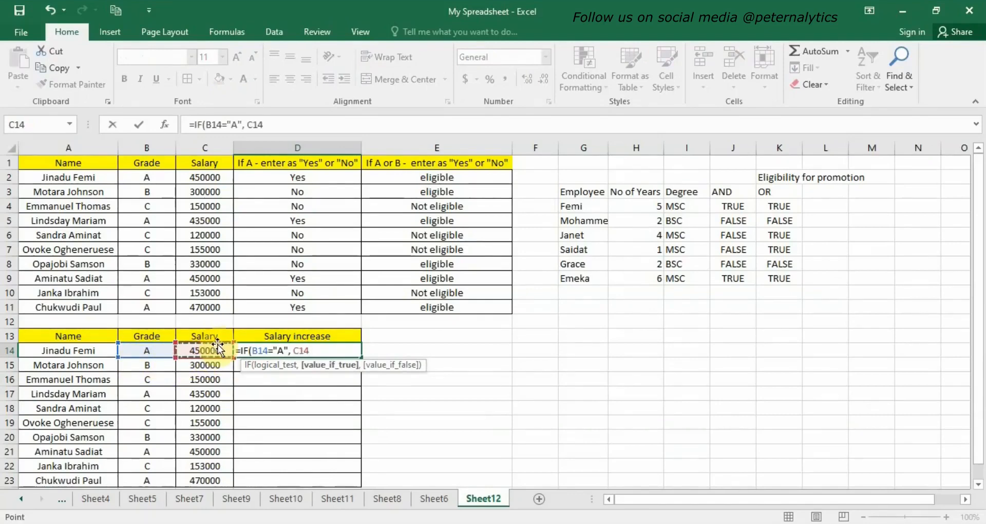
type("*")
key("BackSpace")
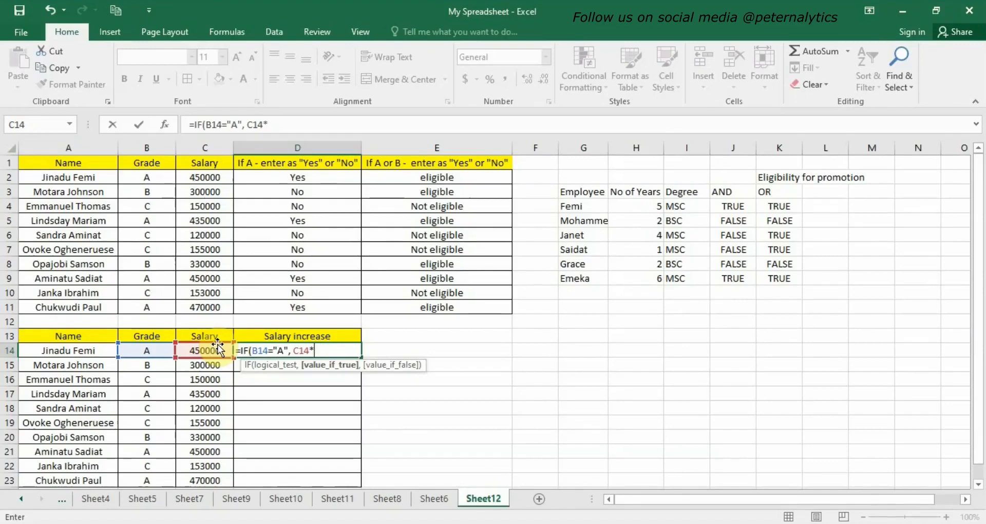
type("5%")
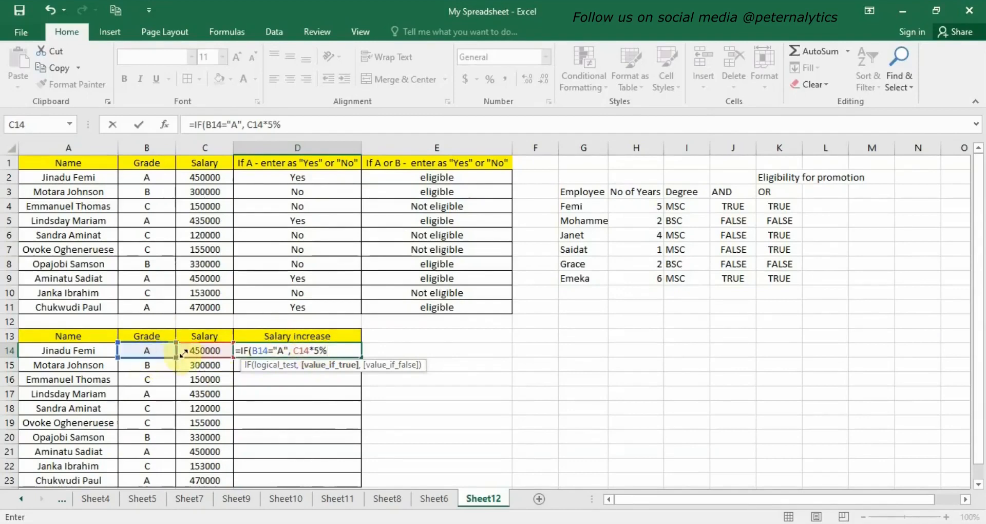
Add "not eligible for increase" as the false result and complete the IF formula in D14.
type(",")
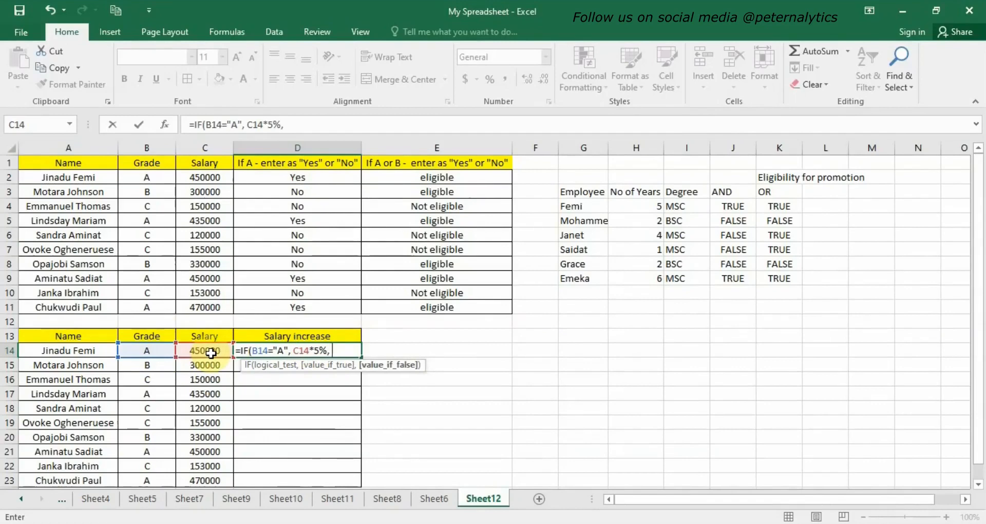
type(" n")
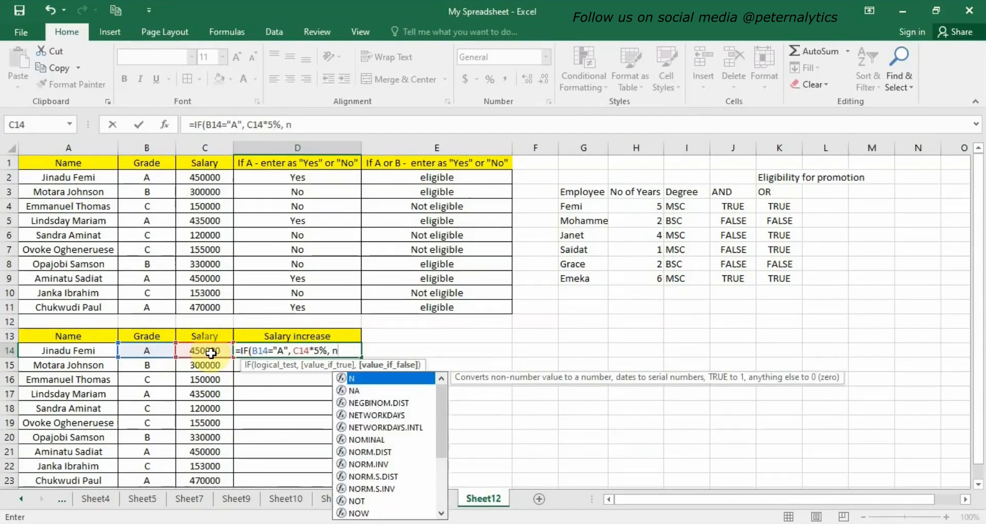
key("BackSpace")
key("BackSpace")
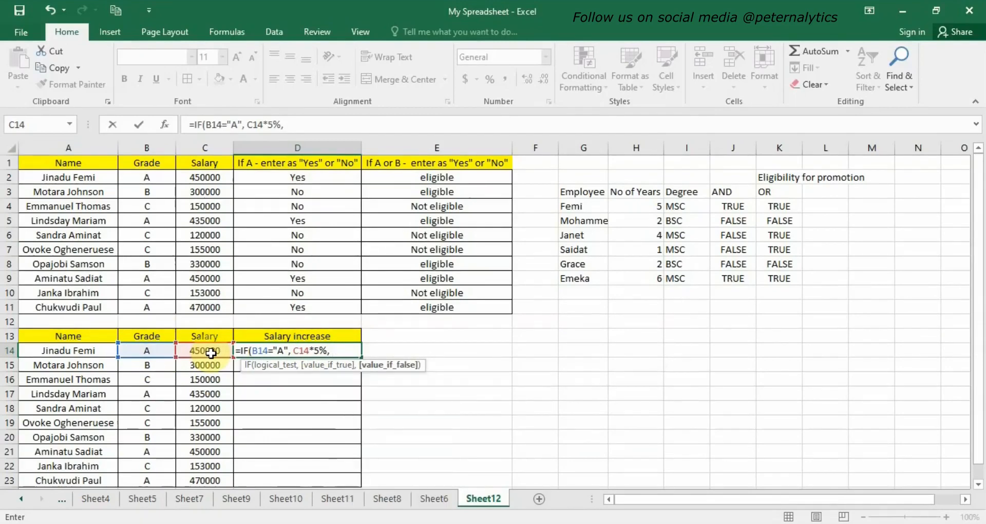
type("\"not eli")
type("gible fo")
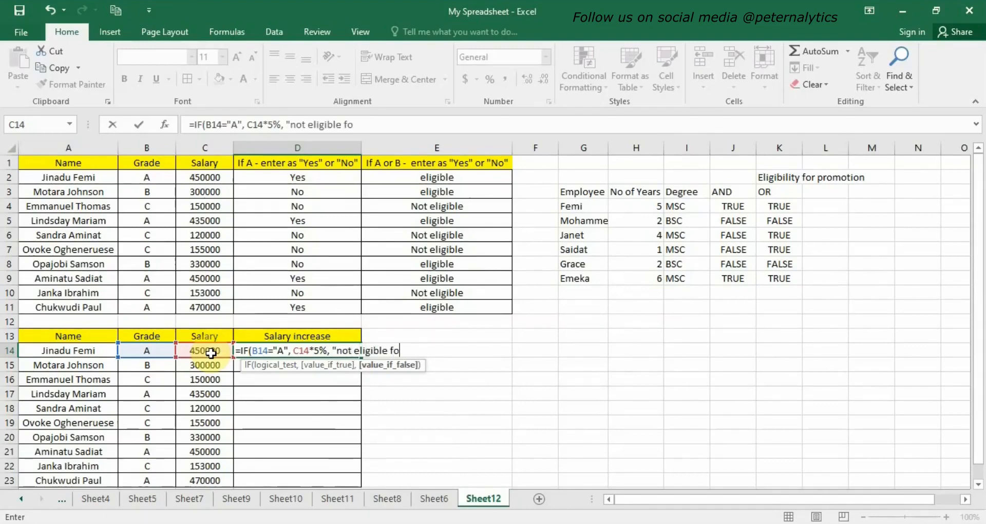
type("r increase\"")
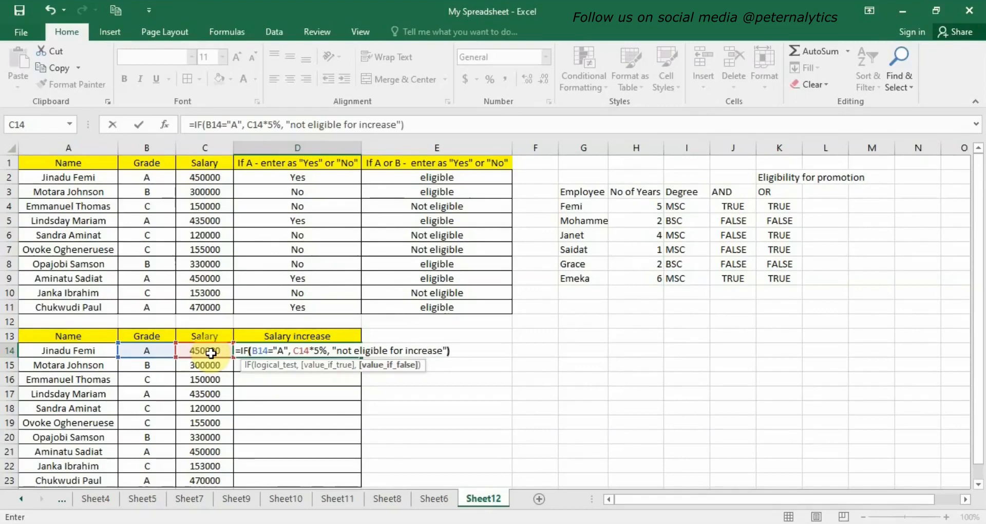
key("Return")
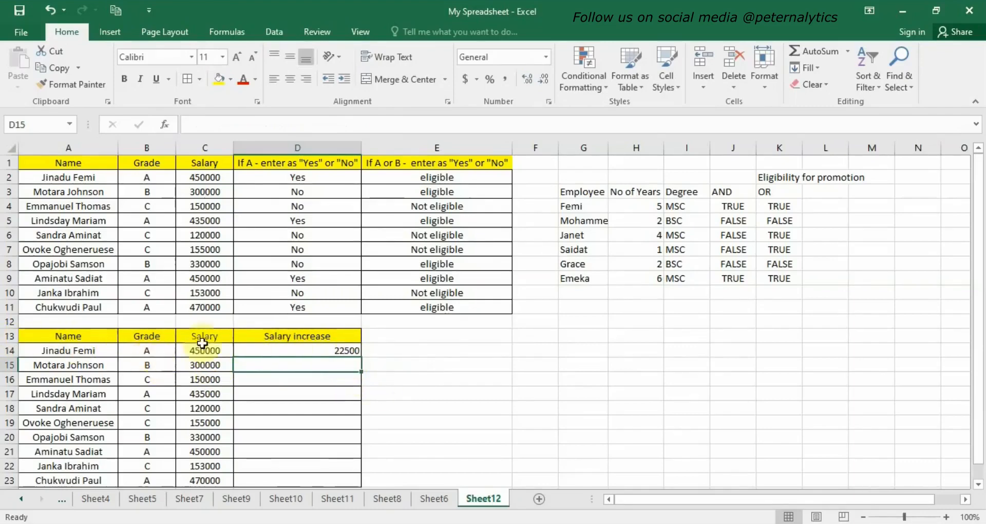
Copy D14's formula down through D23 and center the Salary increase results horizontally.
left_click(354, 351)
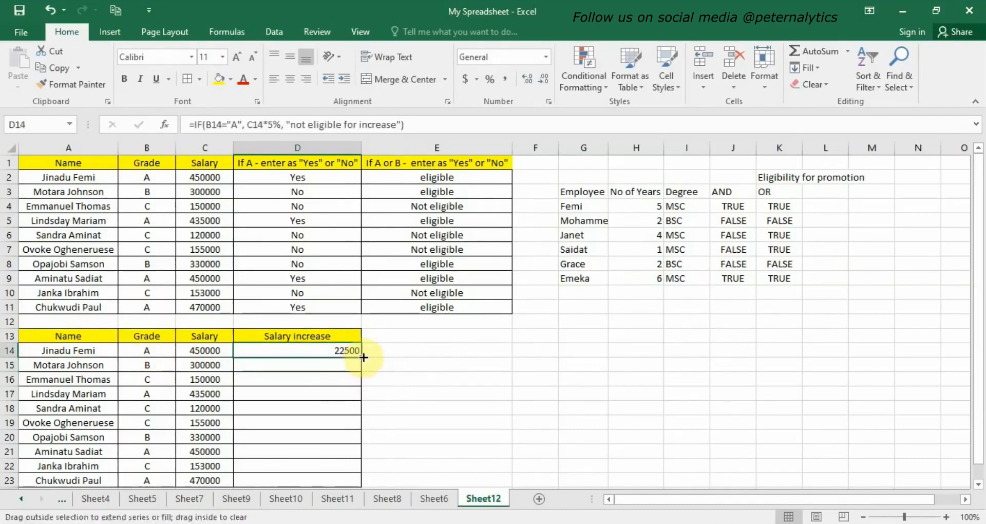
double_click(363, 357)
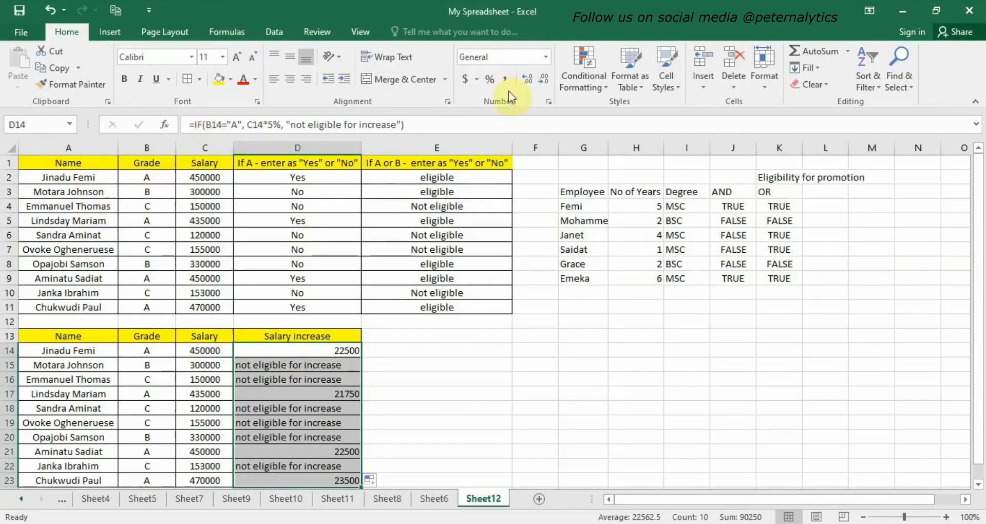
left_click(290, 79)
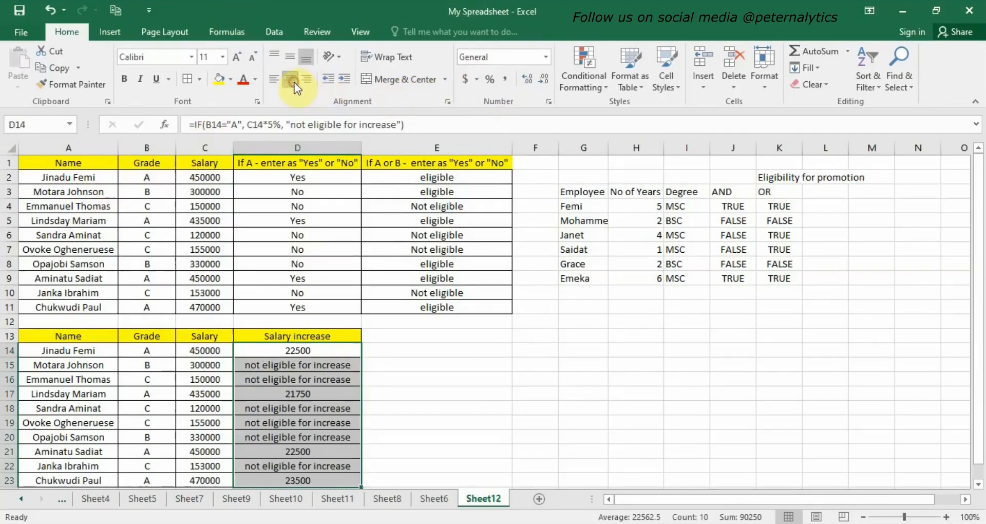
Review the IF formulas in the Salary increase cells D17 and D14.
left_click(296, 394)
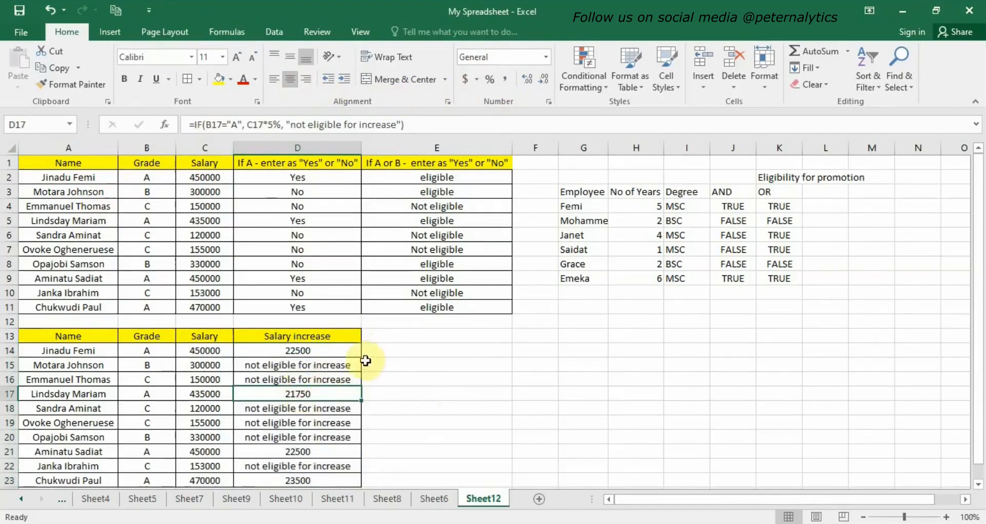
left_click(288, 352)
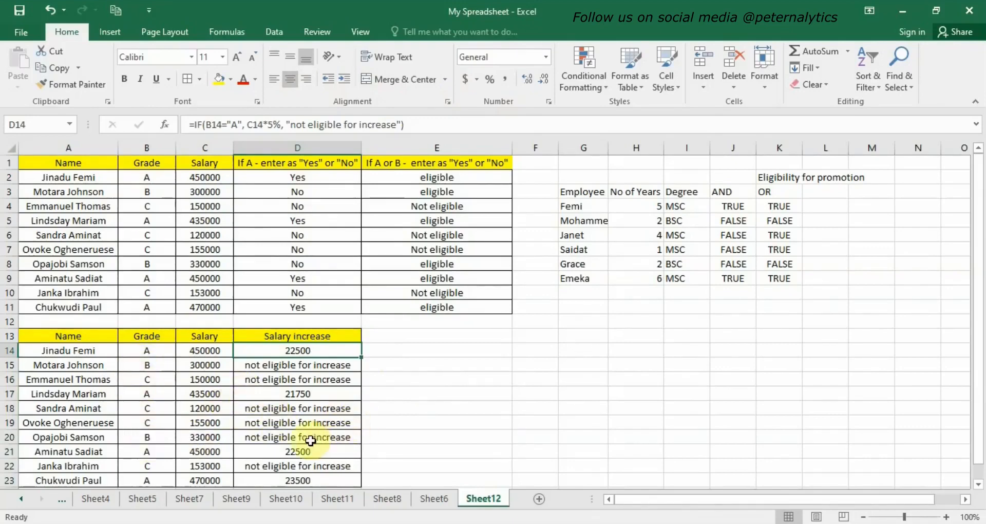
double_click(310, 352)
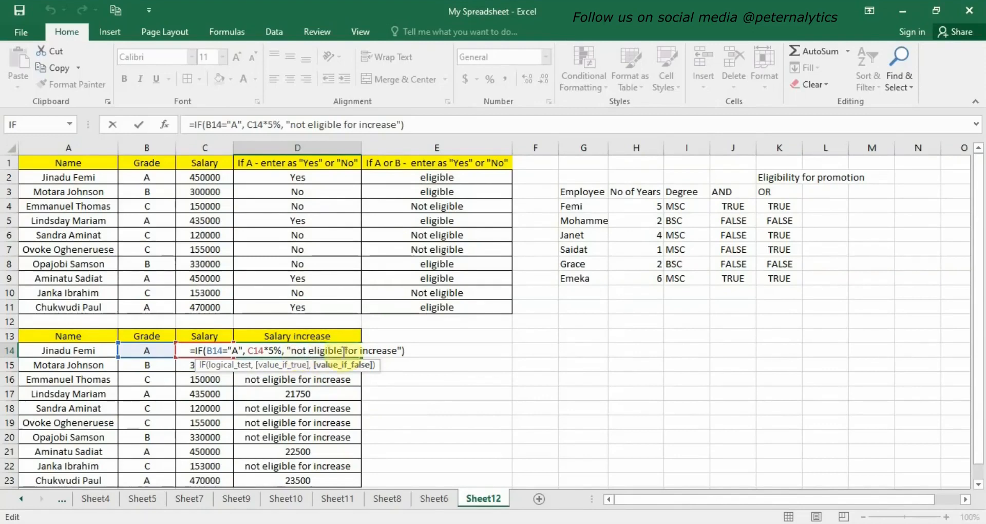
key("Return")
left_click(345, 353)
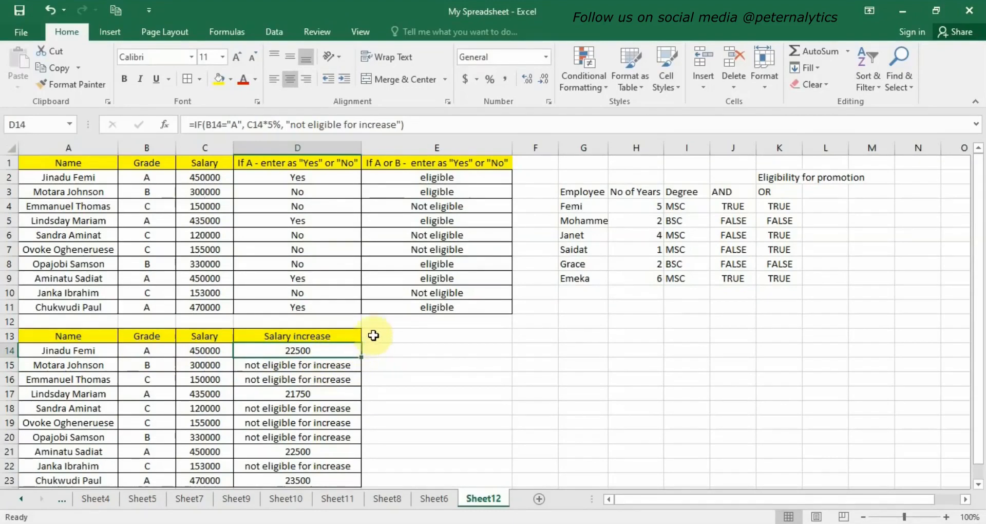
left_click(376, 350)
left_click(299, 352)
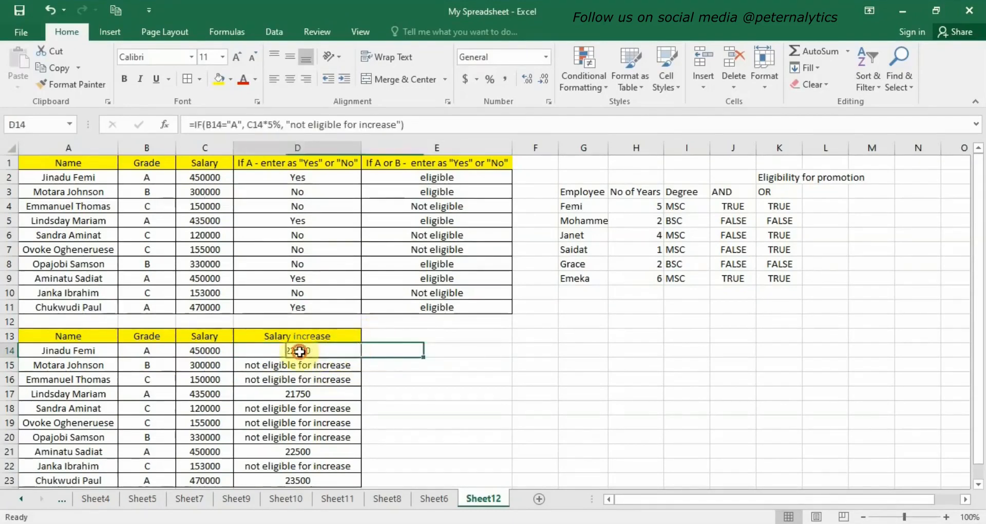
Start an IF formula in E14 with a nested AND whose first condition is B14="A".
left_click(397, 349)
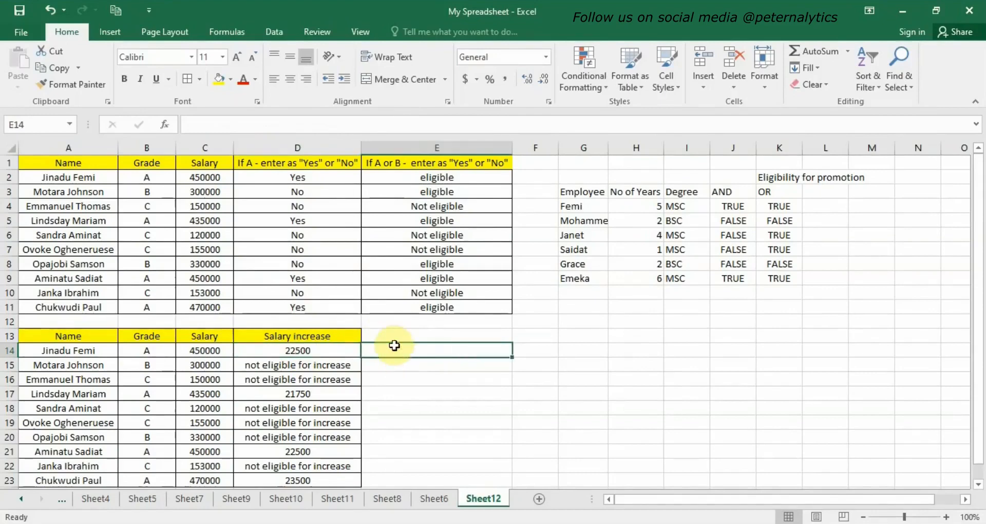
type("=if")
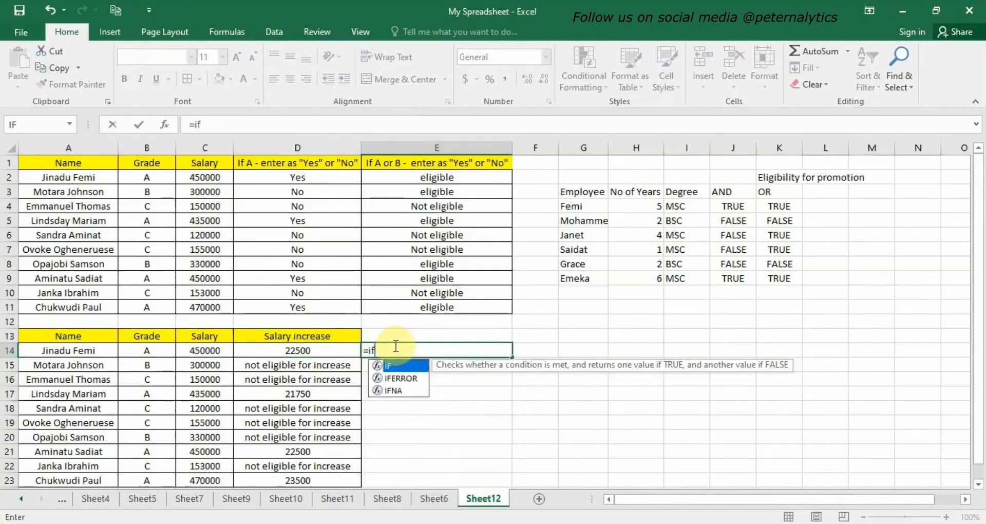
type("(")
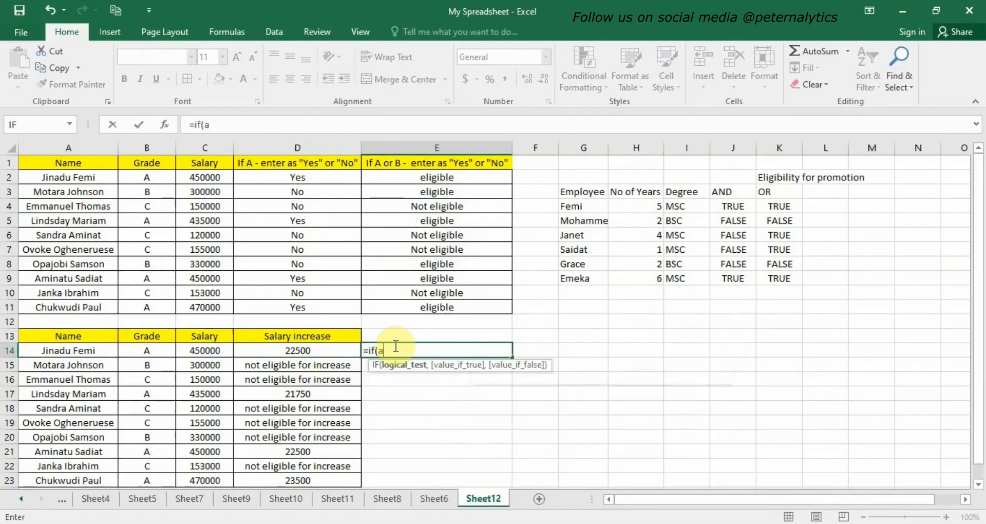
type("an")
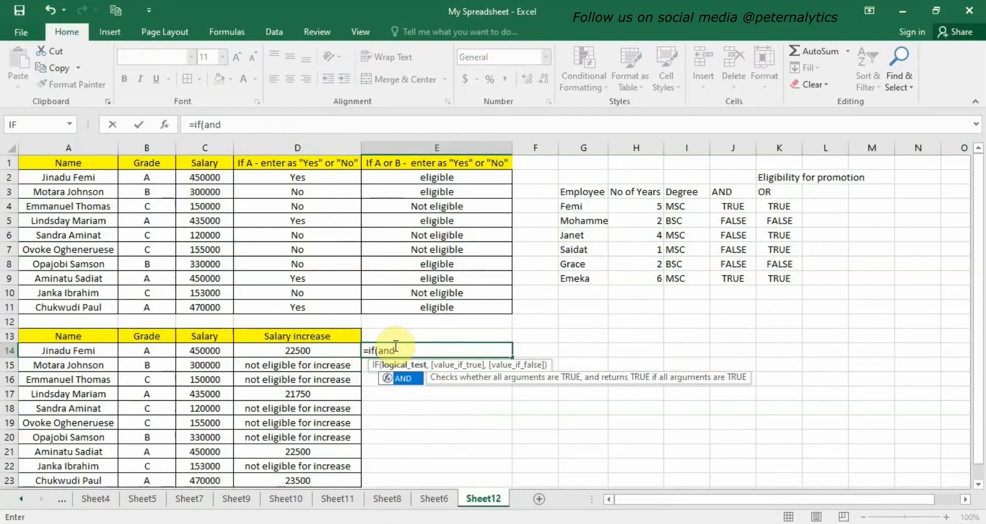
type("d")
double_click(399, 378)
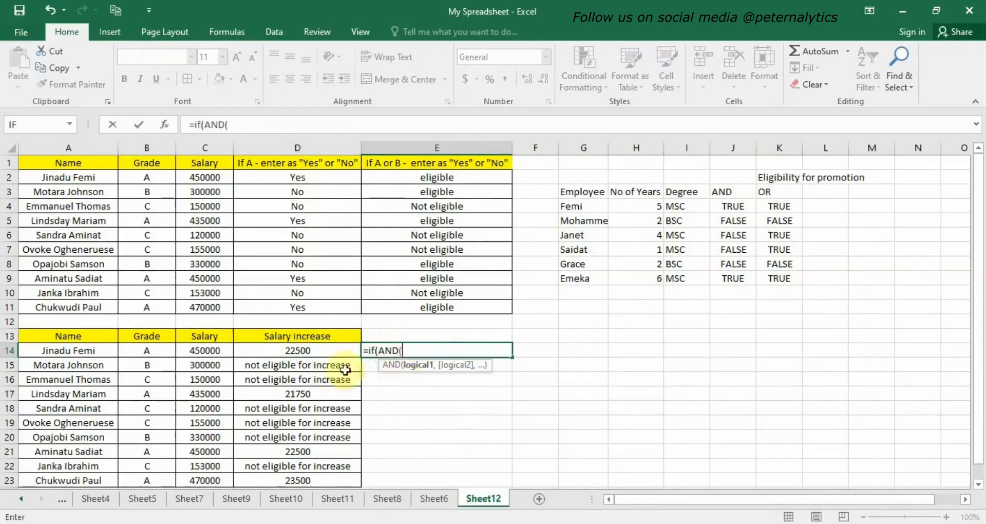
left_click(147, 351)
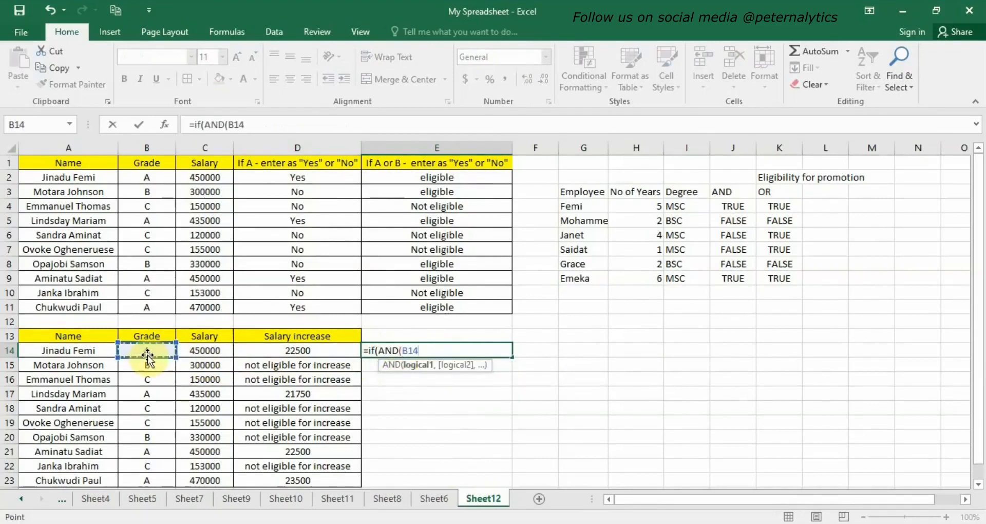
type("=\"A")
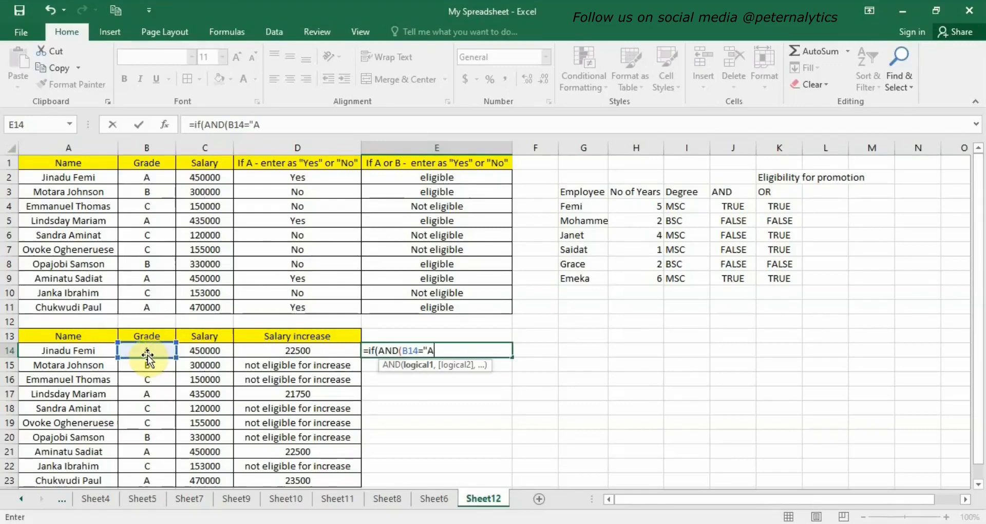
type("\",")
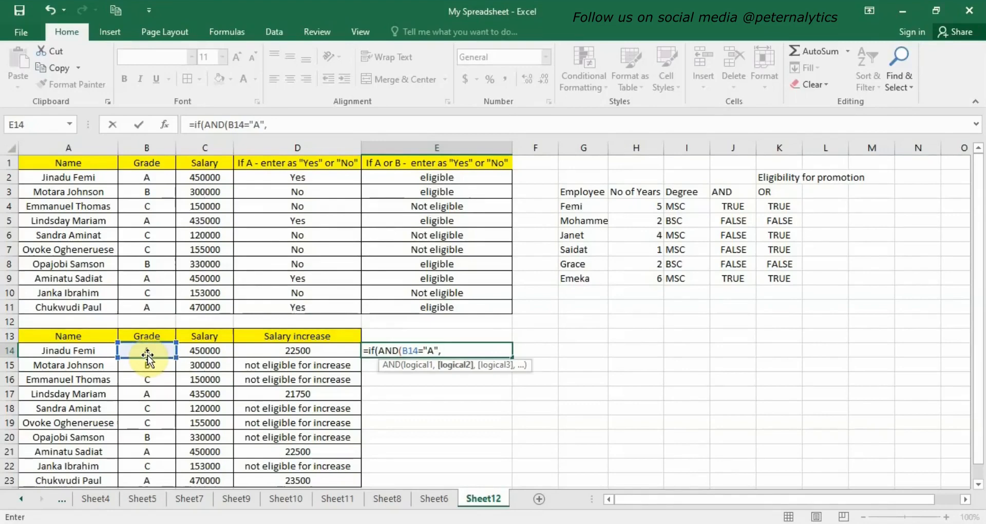
Add B14="B" as the second AND condition in E14's formula and close the logical test.
left_click(150, 350)
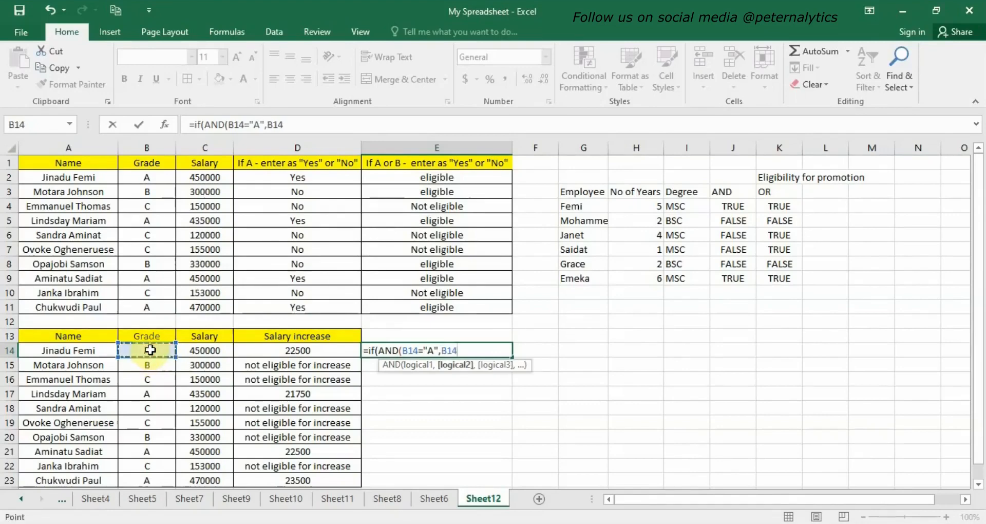
type("=\"B\"")
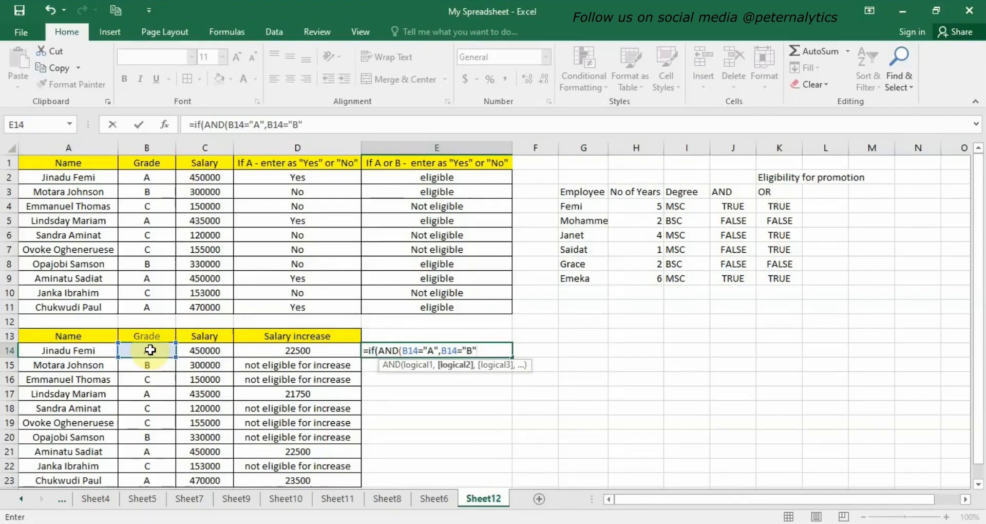
type(")")
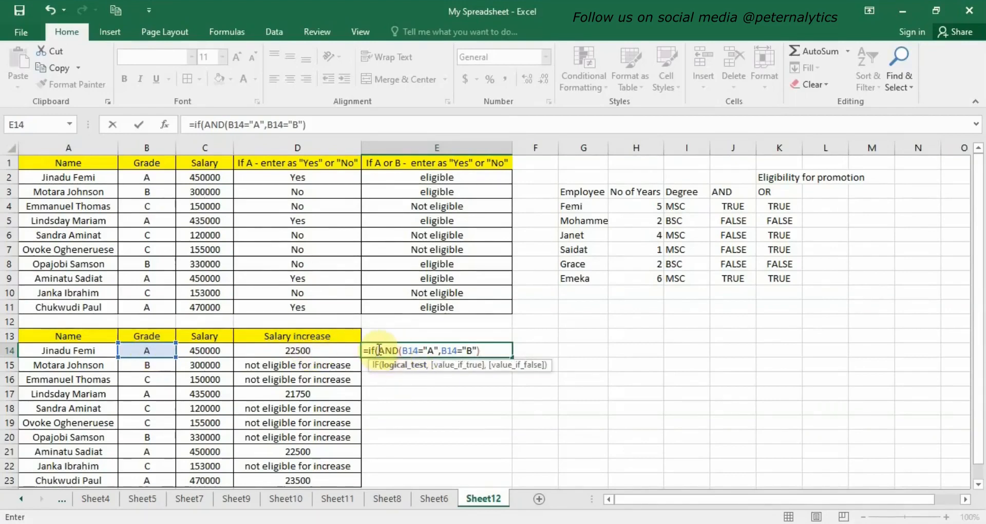
type(",")
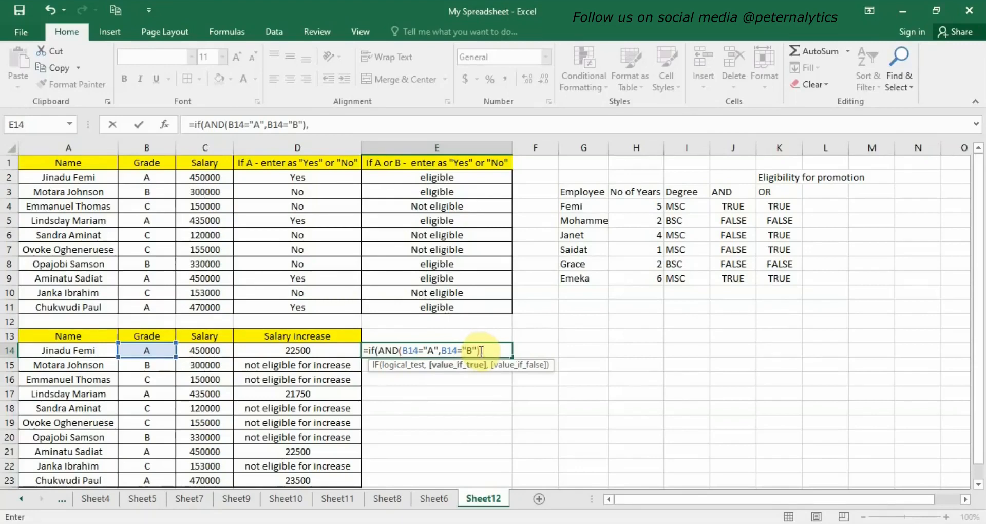
Complete E14's IF formula with C14*5% as the true result and "not eligible for increase" as the false result.
left_click(212, 354)
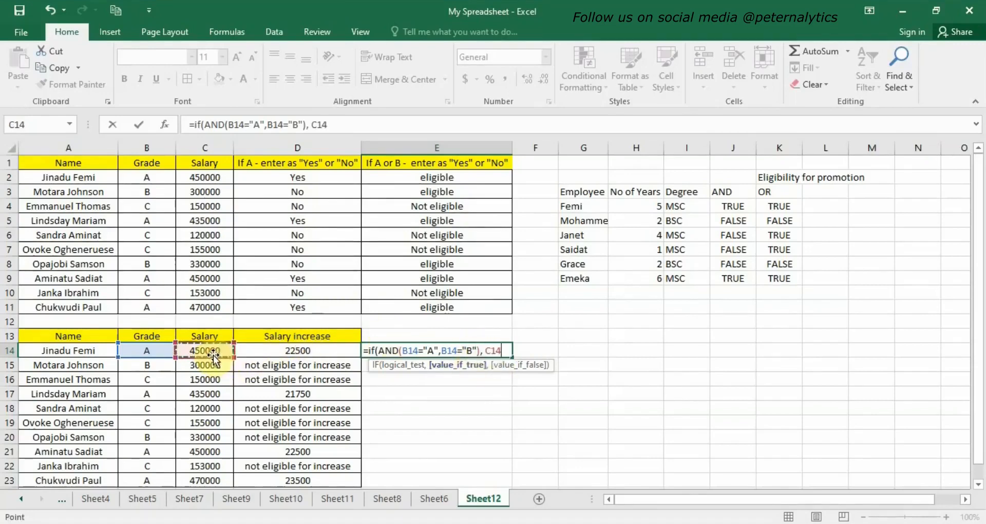
type("*5")
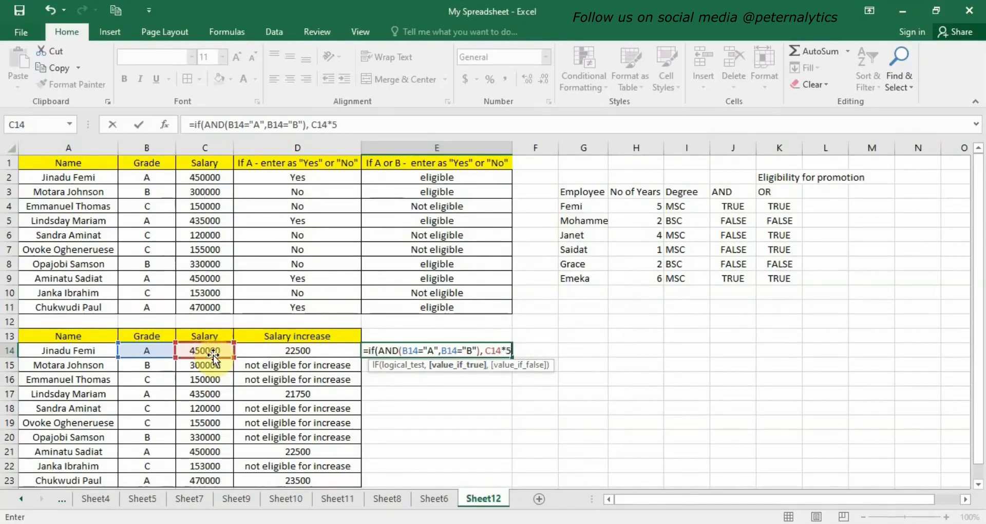
type("%,")
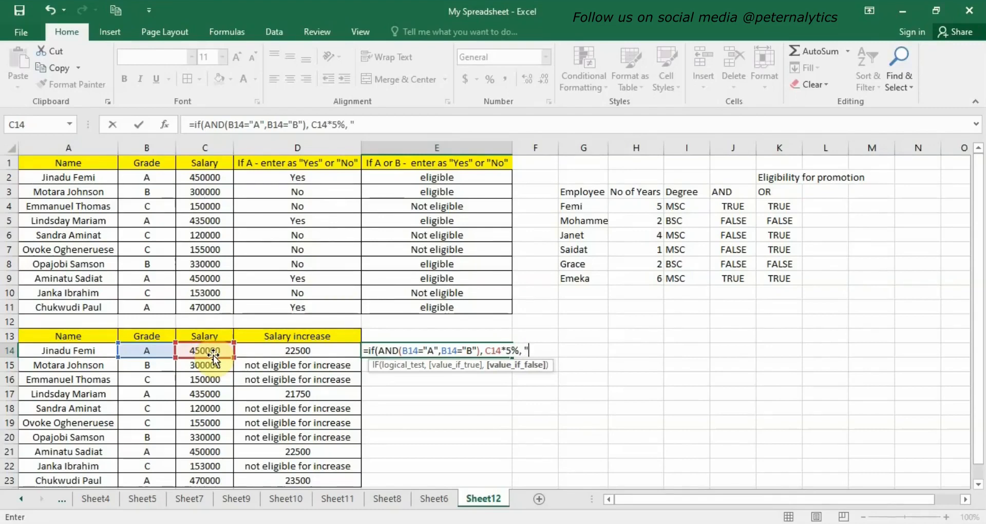
type(" \"not ")
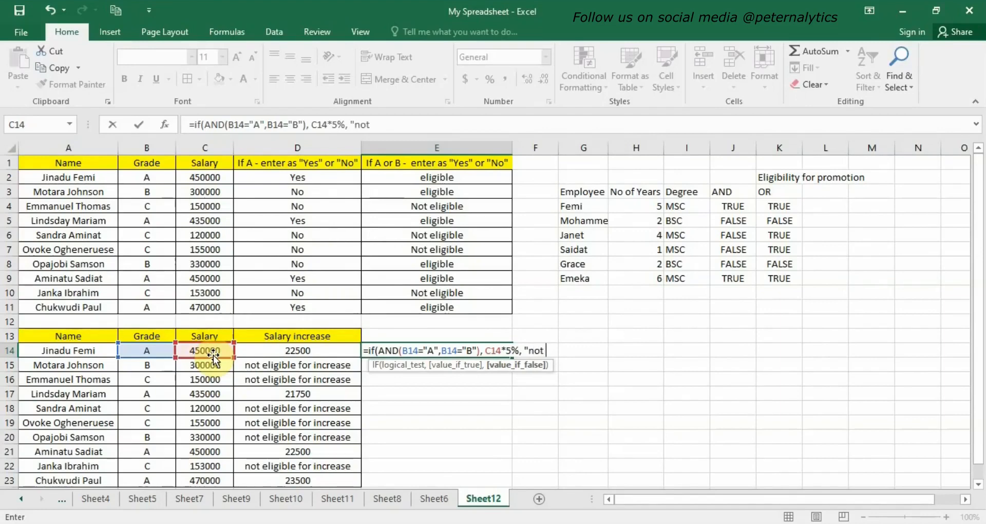
type("eligible for increase\"")
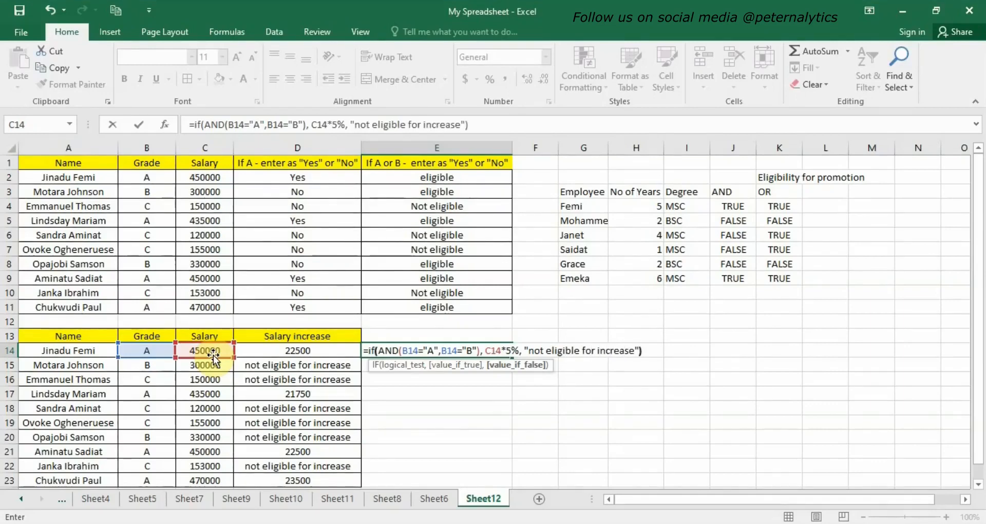
type(")")
key("Return")
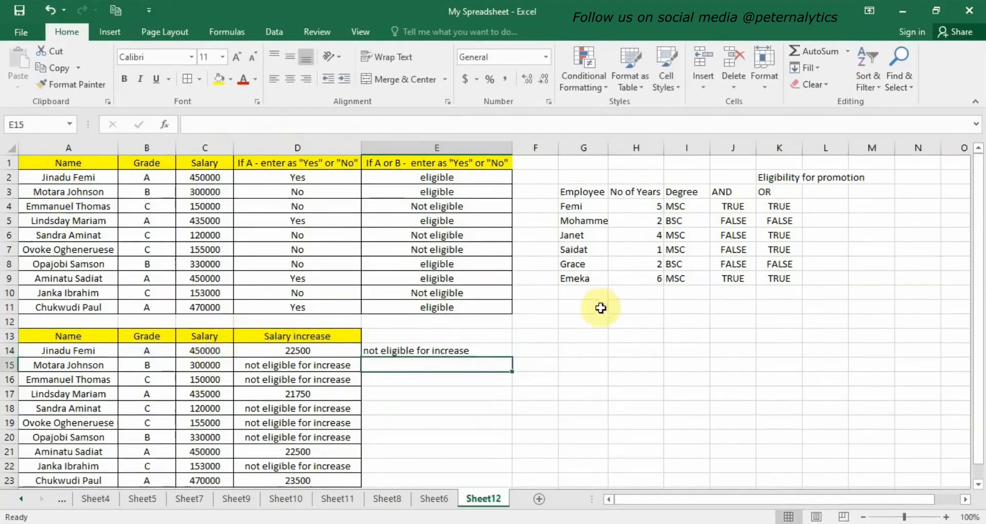
Copy E14's IF(AND) formula down through E23 and review the formula in E14.
left_click(419, 349)
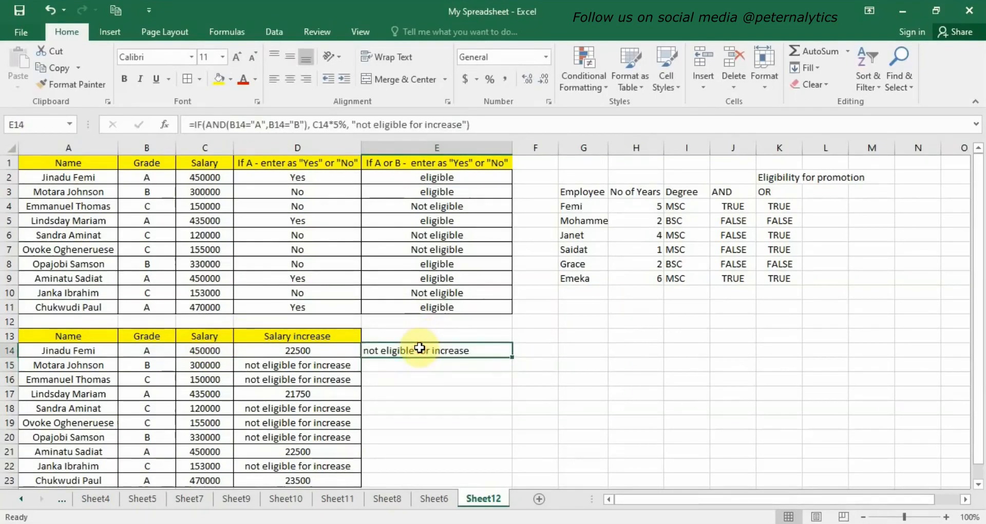
double_click(512, 358)
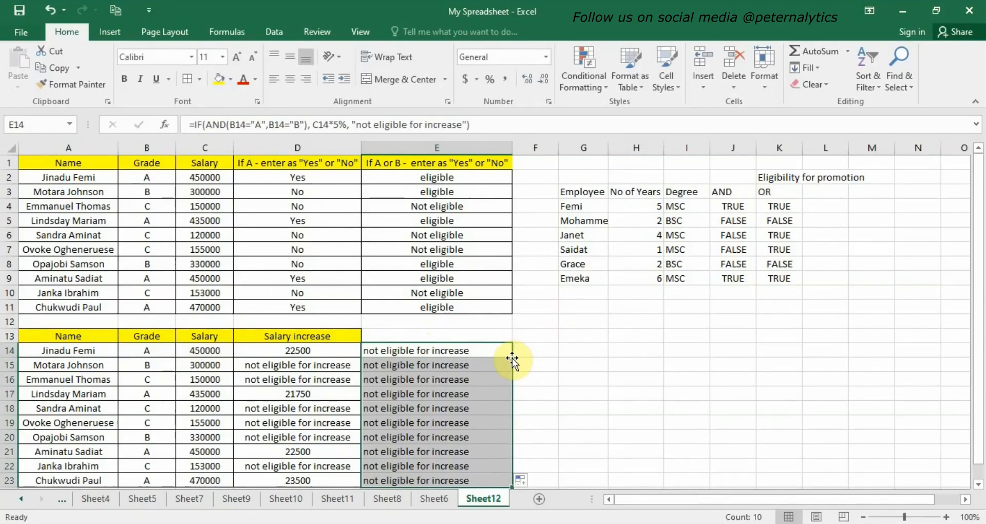
double_click(396, 351)
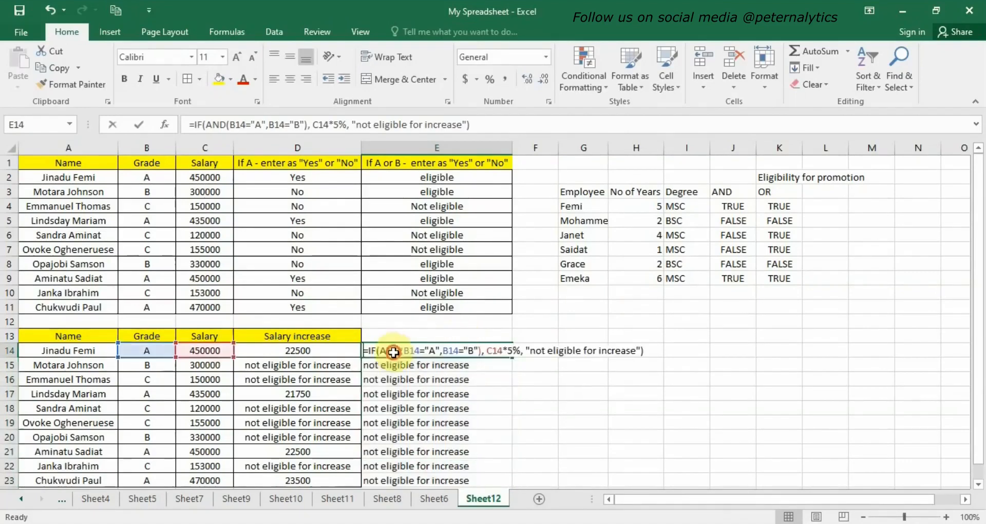
key("Return")
key("Return")
key("Return")
left_click(431, 353)
Replace AND with OR in E14's formula so it tests for grade A or B.
double_click(430, 351)
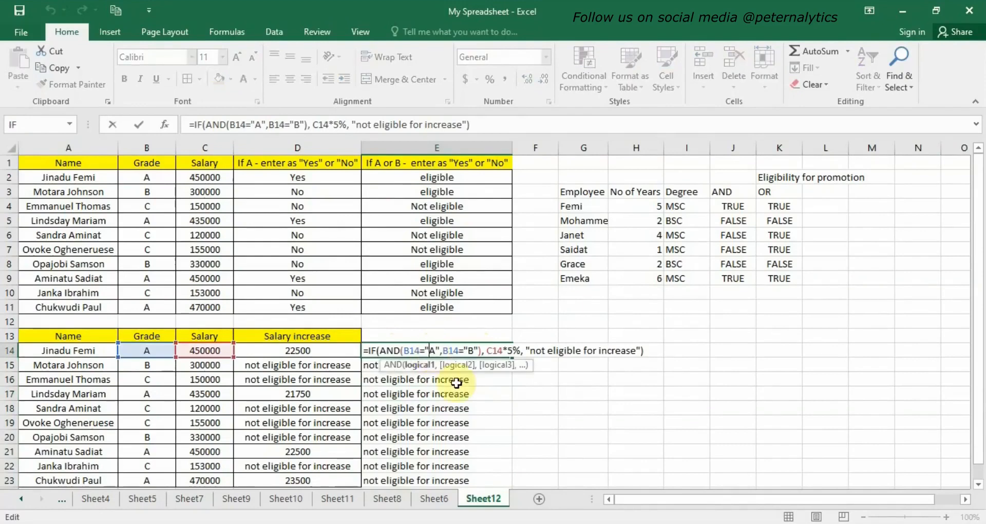
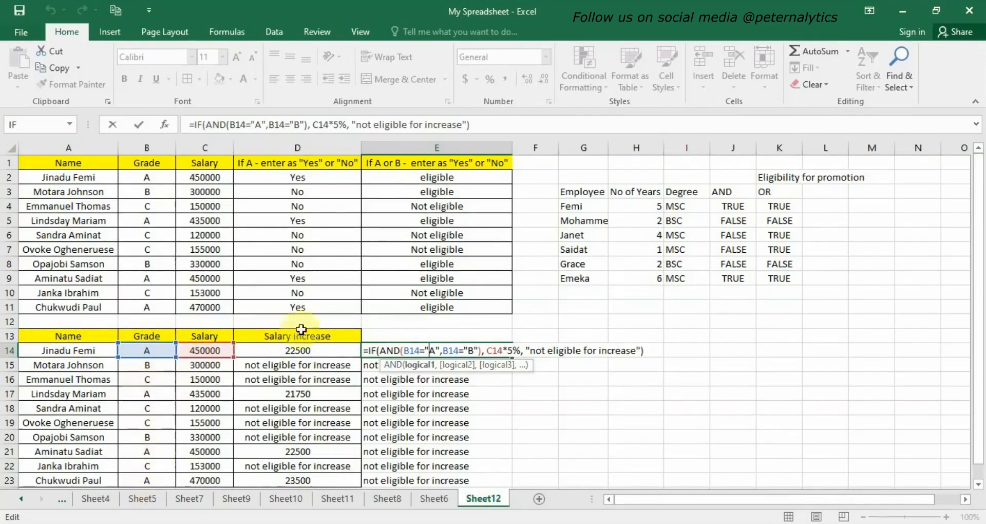
left_click(382, 350)
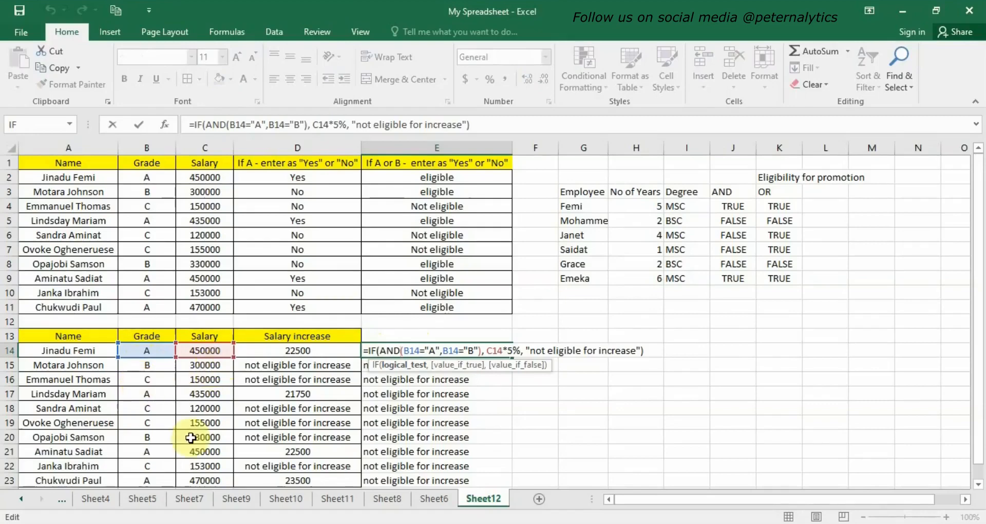
key("BackSpace")
key("BackSpace")
key("BackSpace")
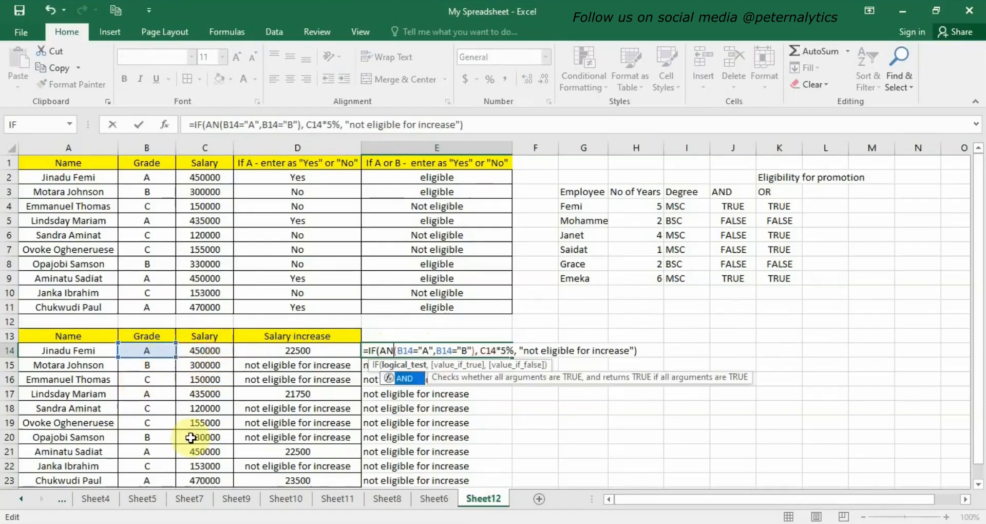
type("O")
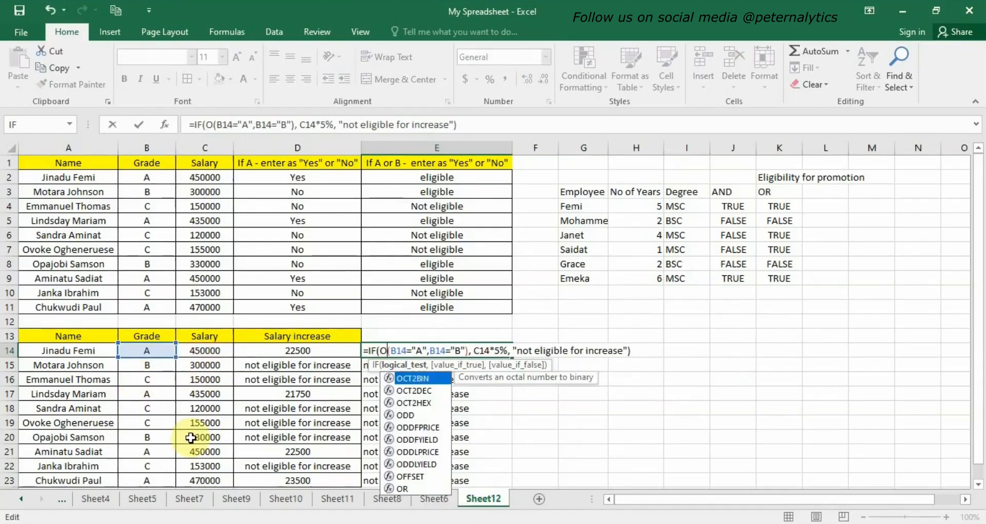
type("R")
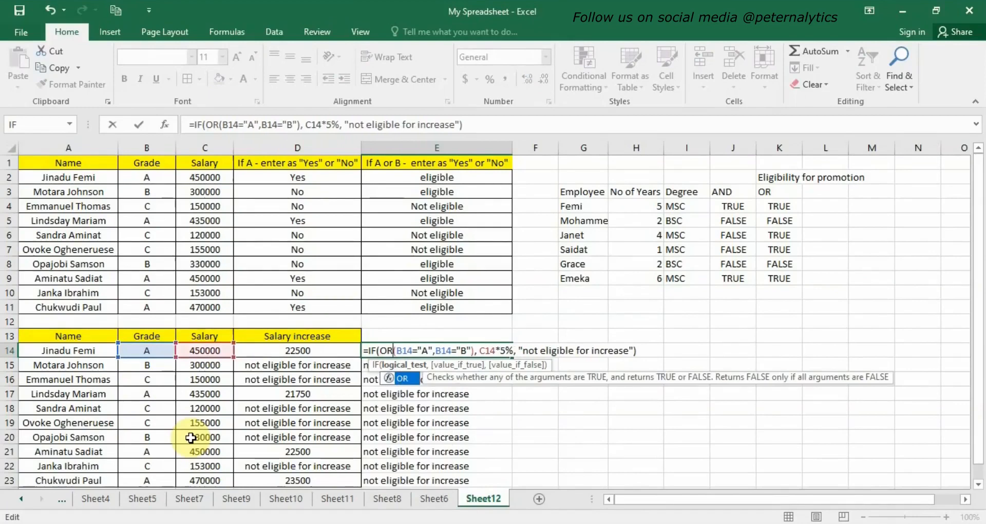
key("Return")
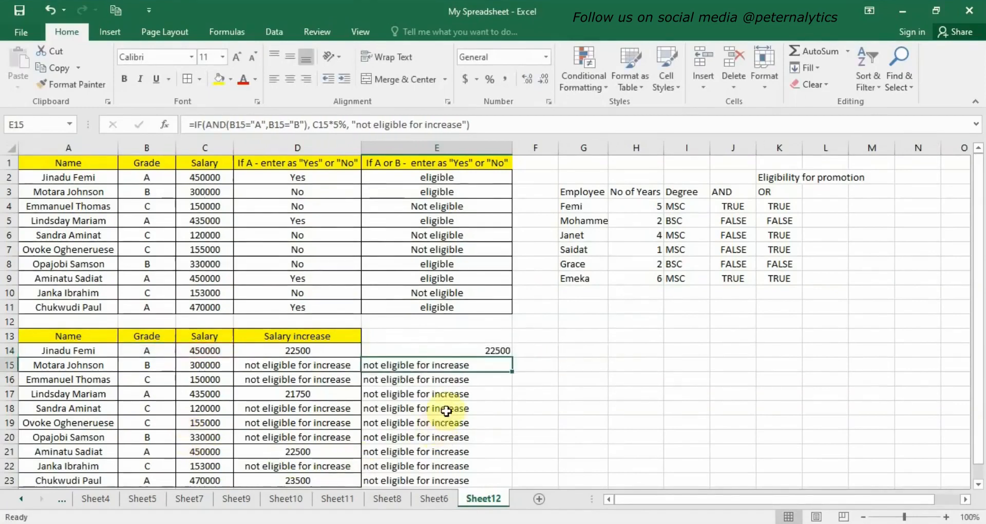
Copy E14's IF(OR) formula down through E23.
left_click(452, 350)
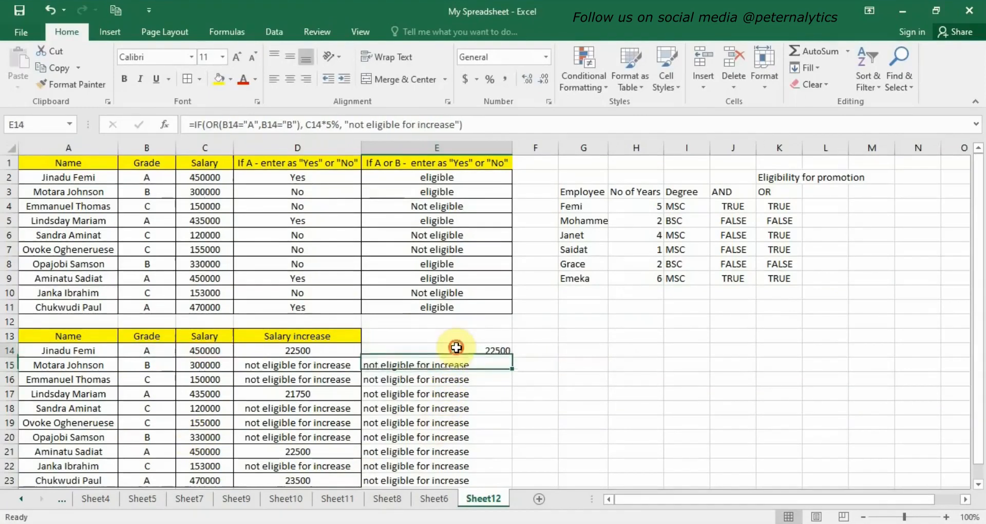
double_click(509, 352)
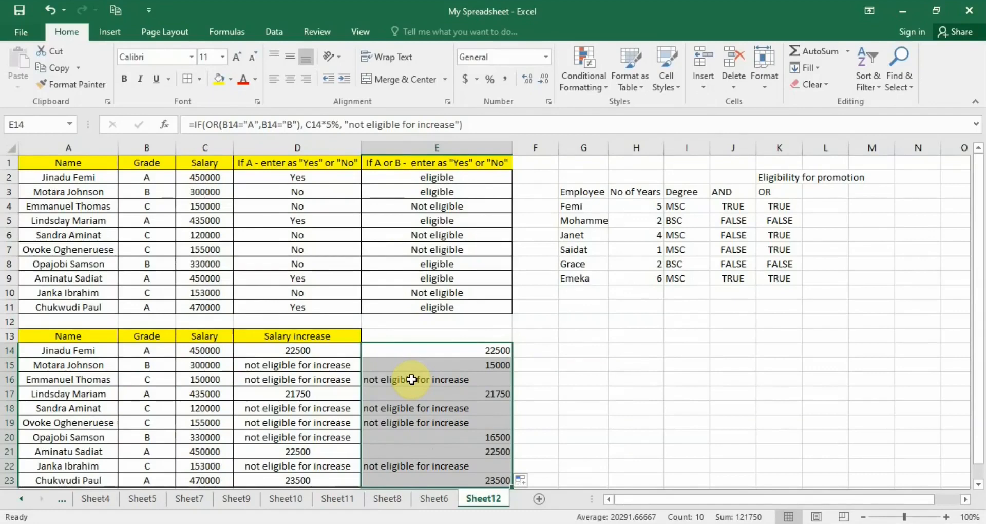
left_click(579, 351)
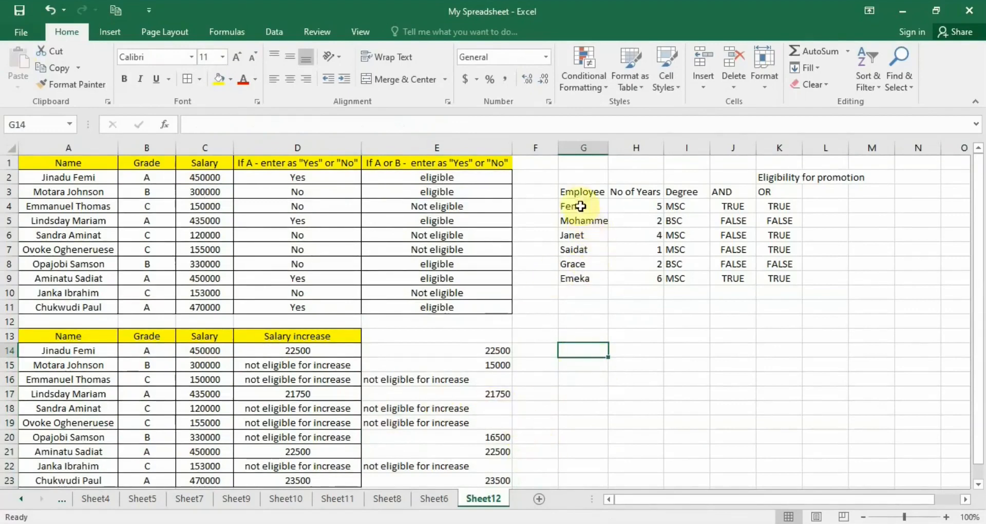
Copy the Employee column G3:G9 and paste it starting at G13.
left_click_drag(580, 193, 569, 277)
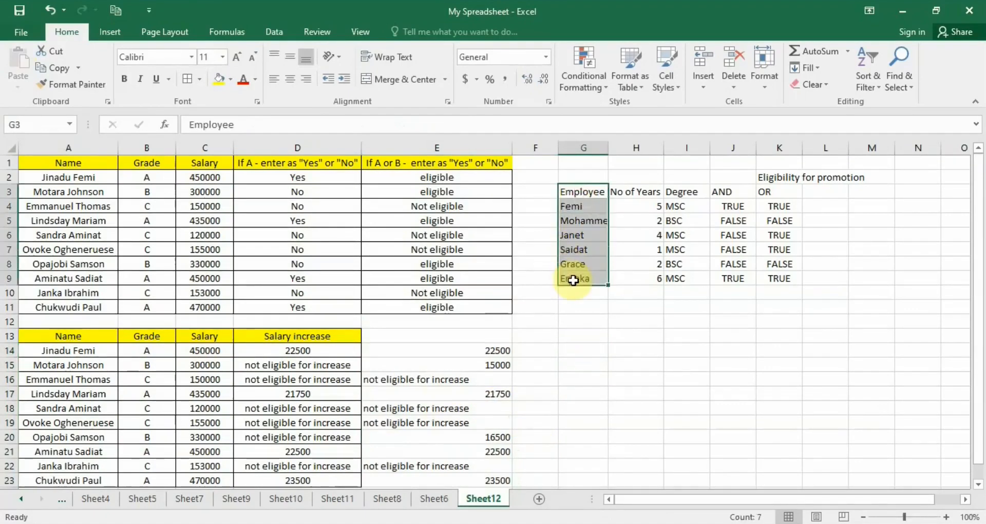
right_click(569, 276)
left_click(608, 242)
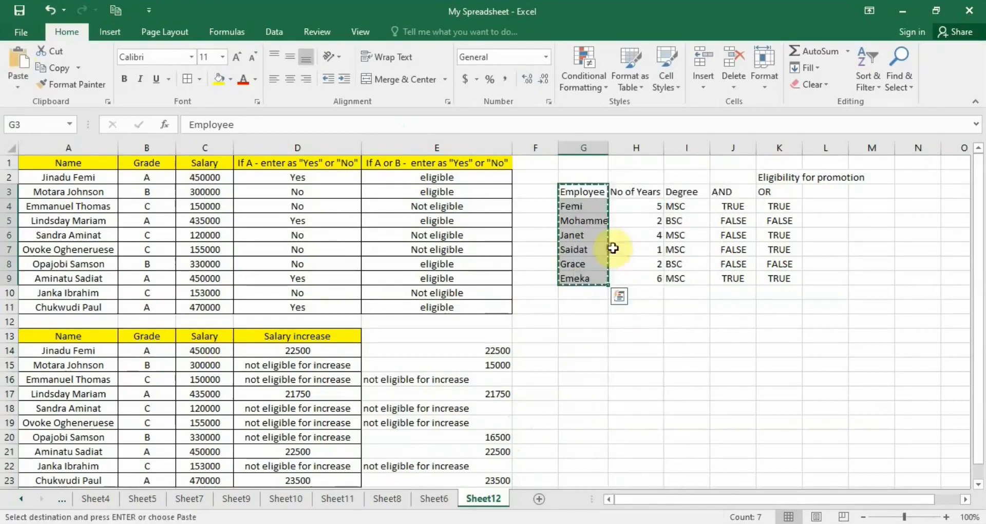
right_click(596, 335)
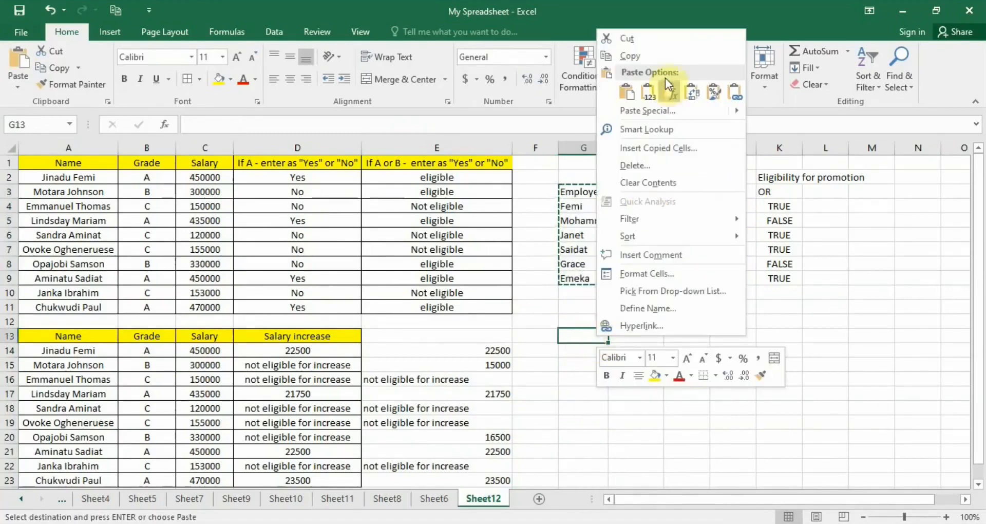
left_click(628, 97)
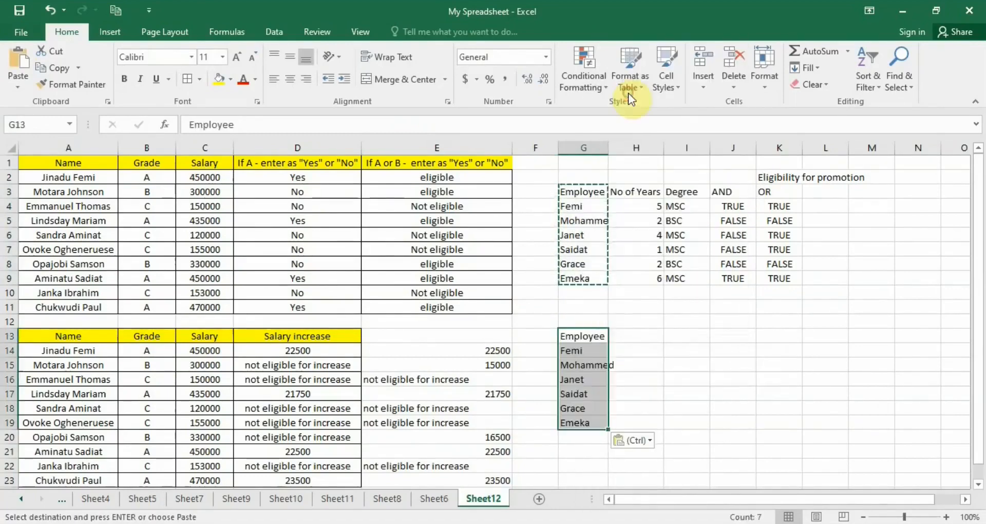
Enter the headers "Revenue generated" in H13 and "Salary raise" in I13 beside the copied Employee list.
left_click(638, 335)
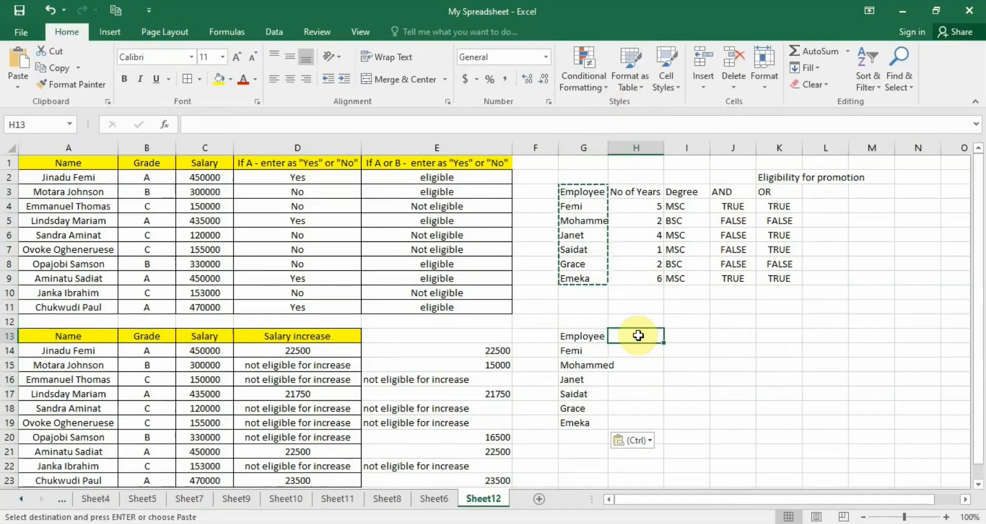
type("R")
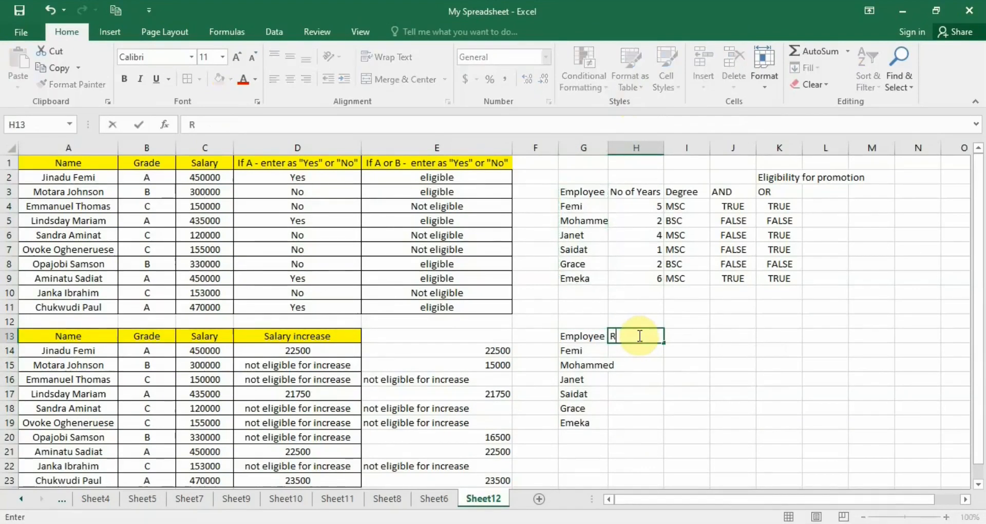
type("everue ge")
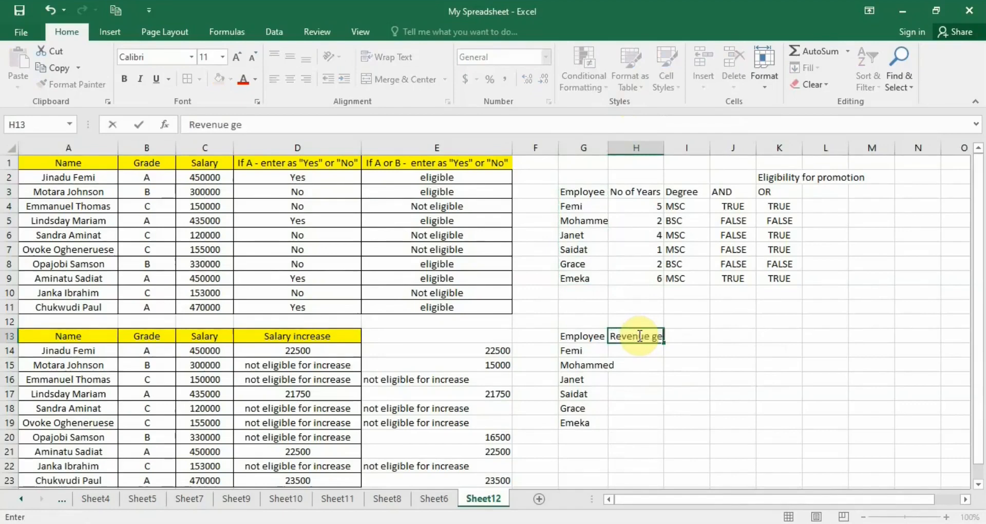
type("nerated")
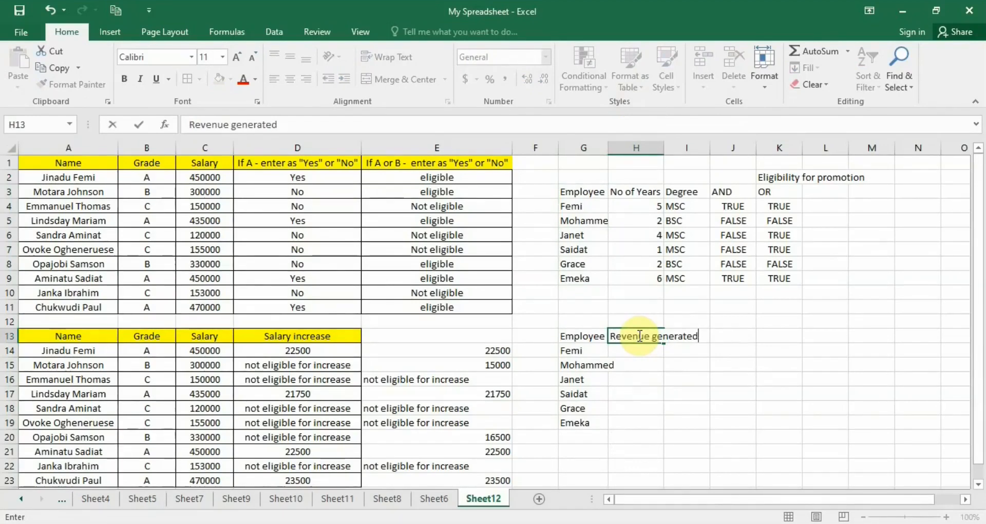
left_click(735, 334)
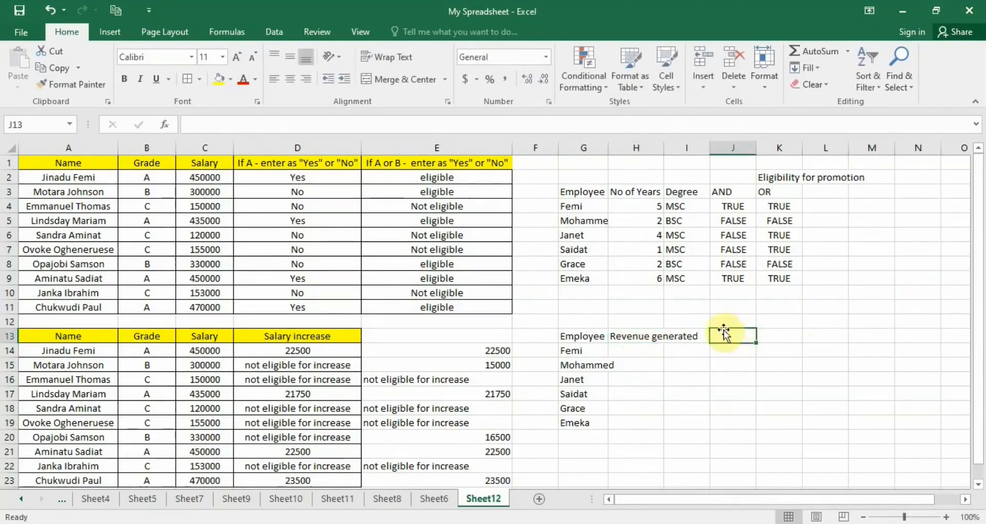
left_click(687, 335)
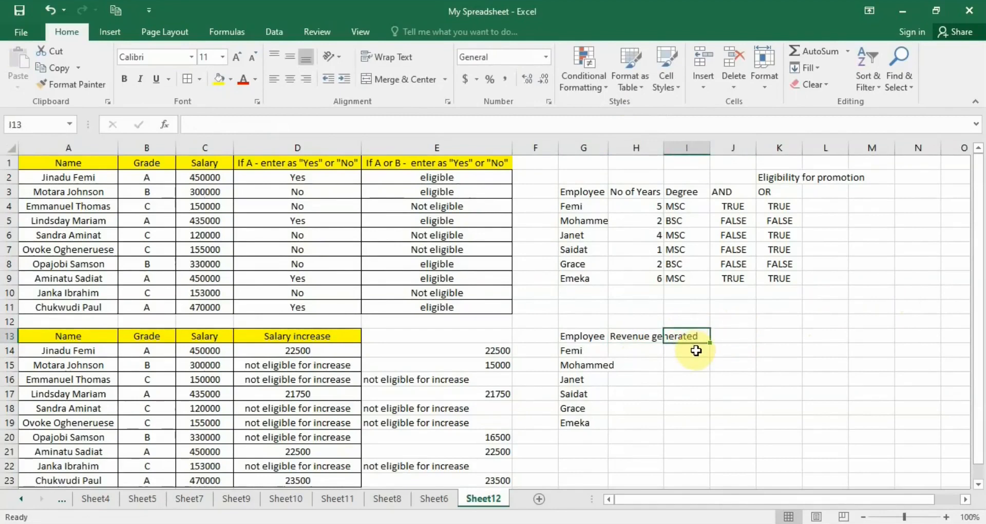
type("Sala")
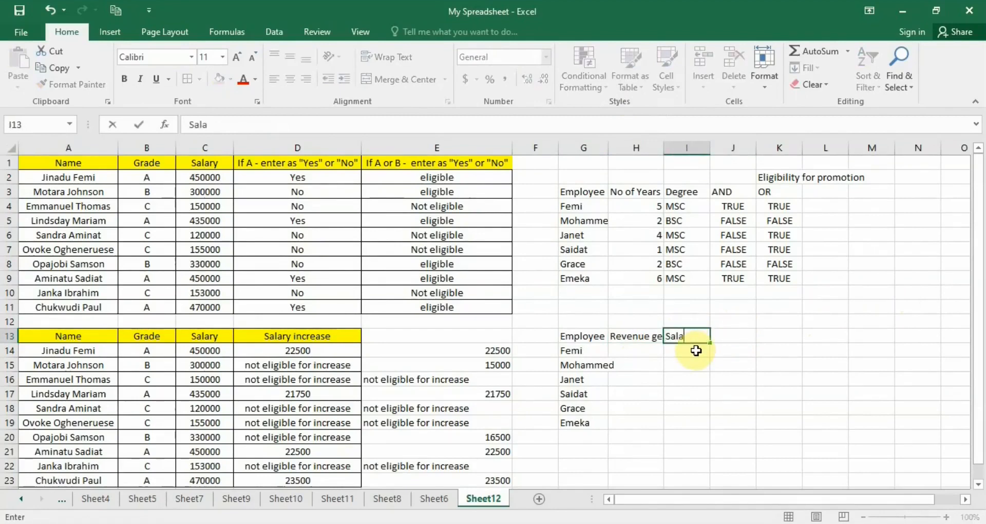
type("ry raise")
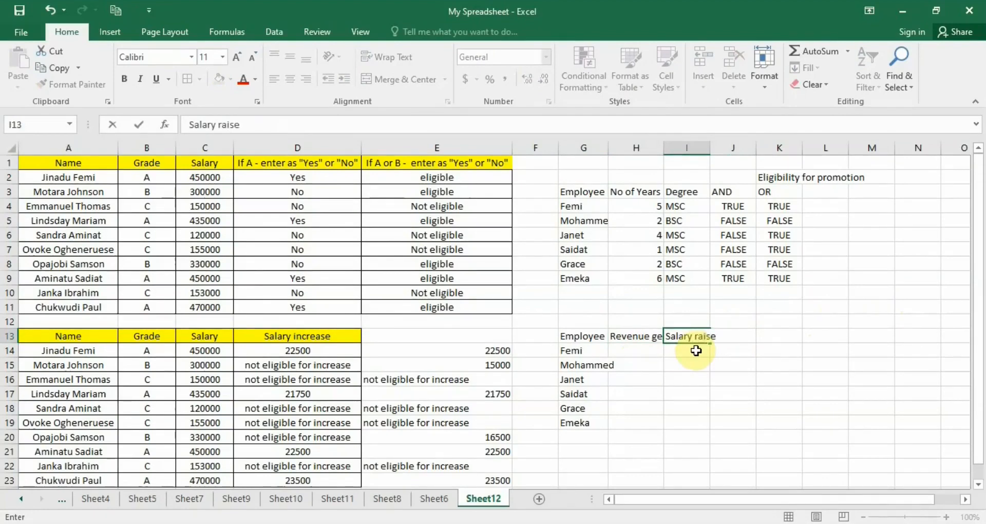
Enter the revenue figures 5000000, 2000000 and 3000000 in H14, H15 and H16.
left_click(634, 347)
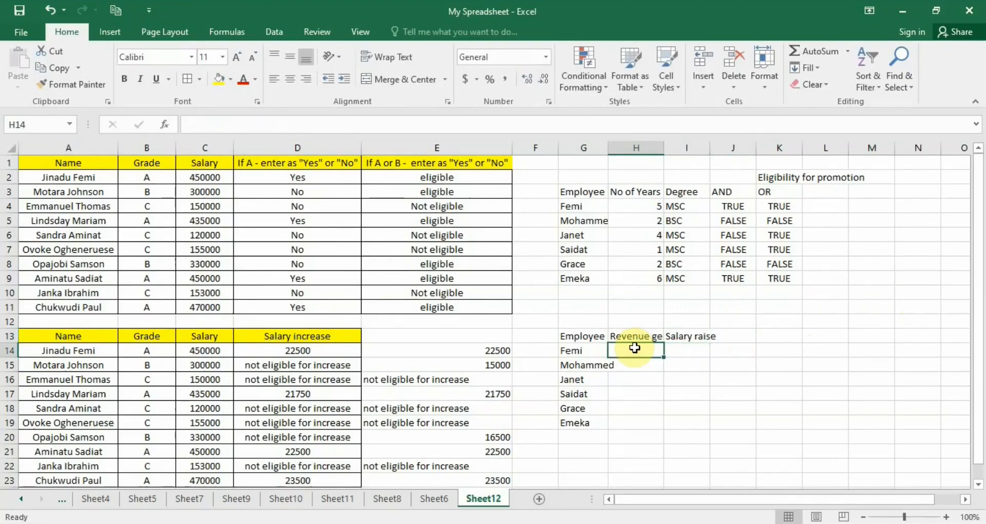
type("5")
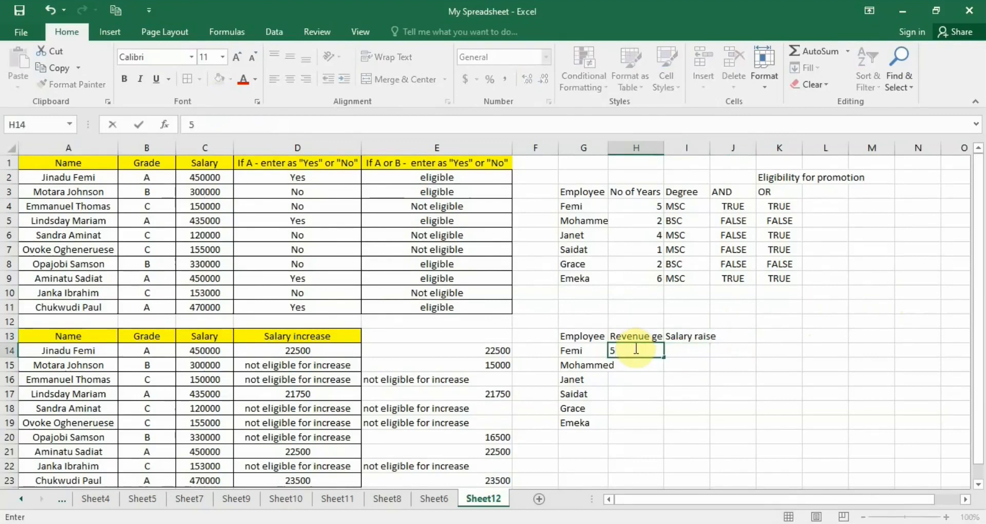
type("000000")
key("Return")
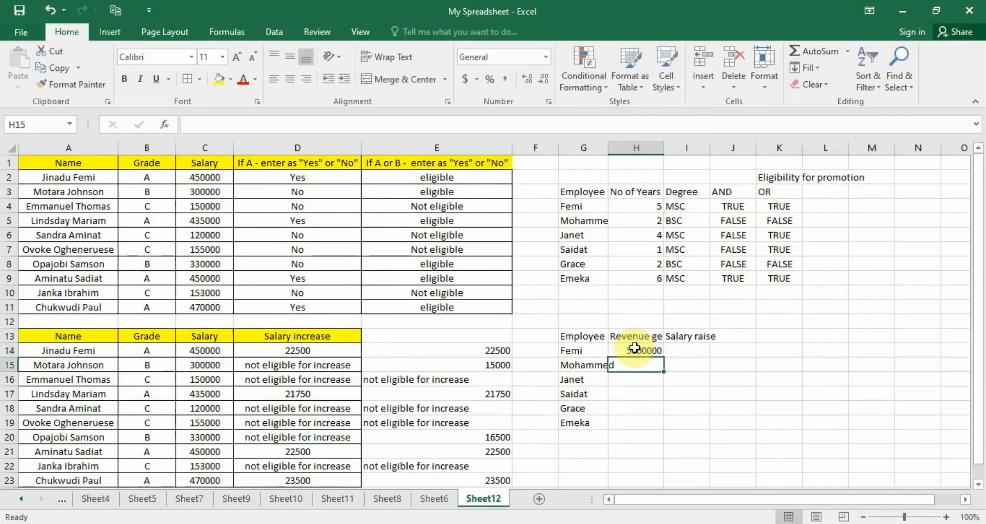
key("Return")
key("Up")
type("2000000")
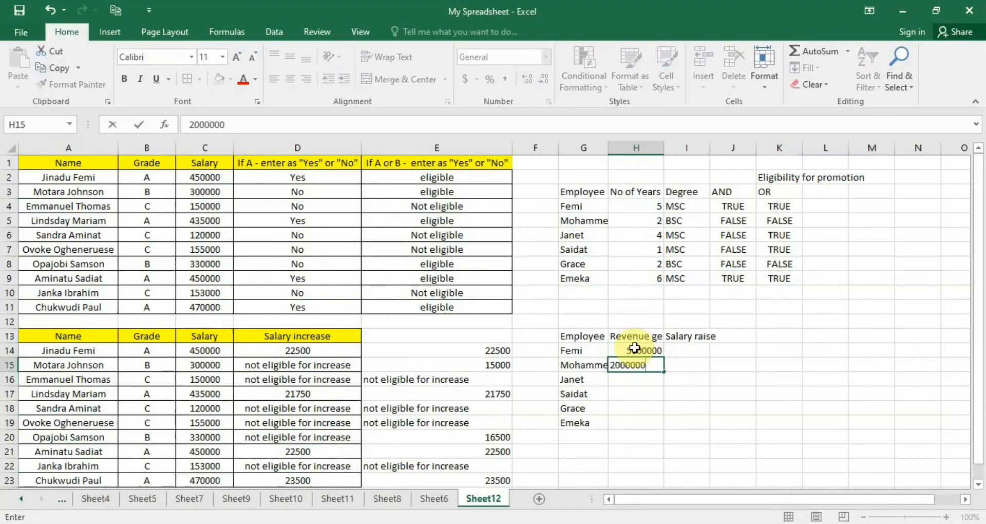
key("Return")
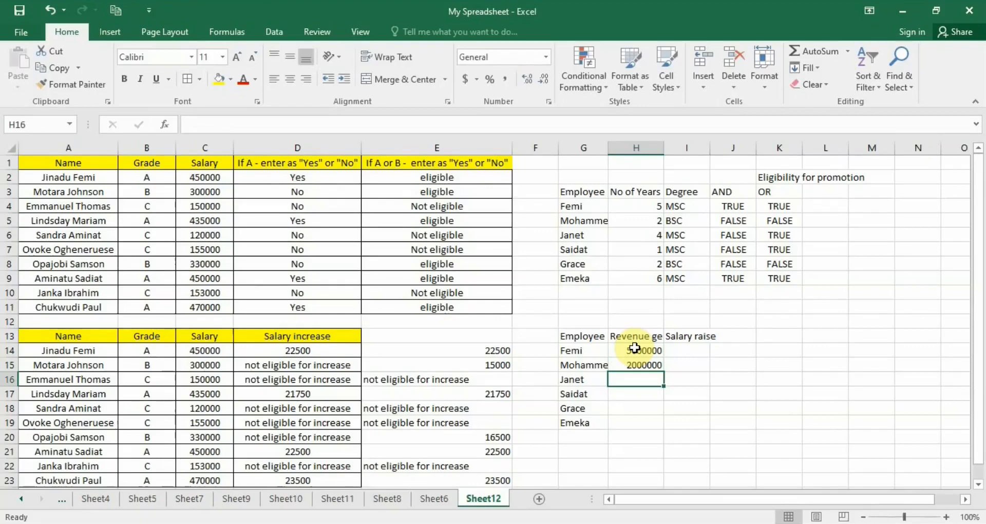
type("3000000")
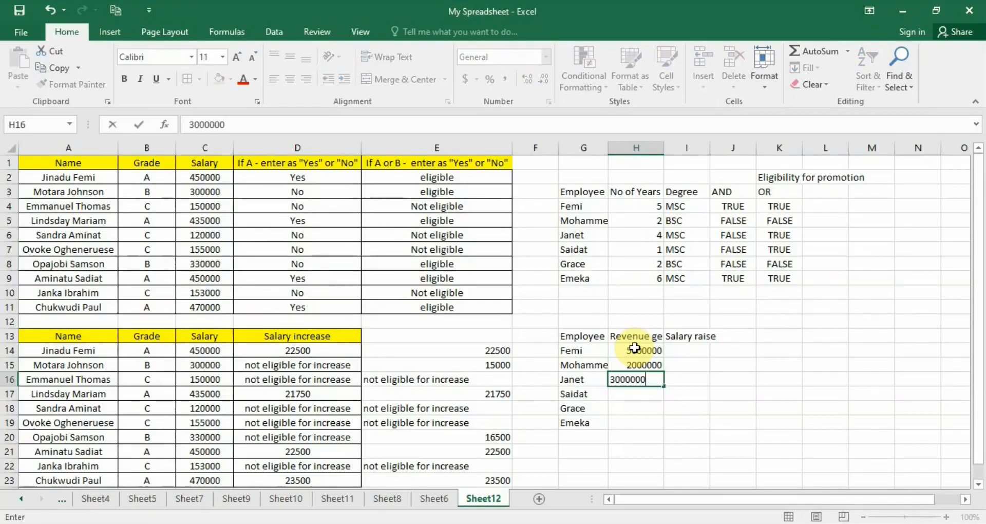
key("Return")
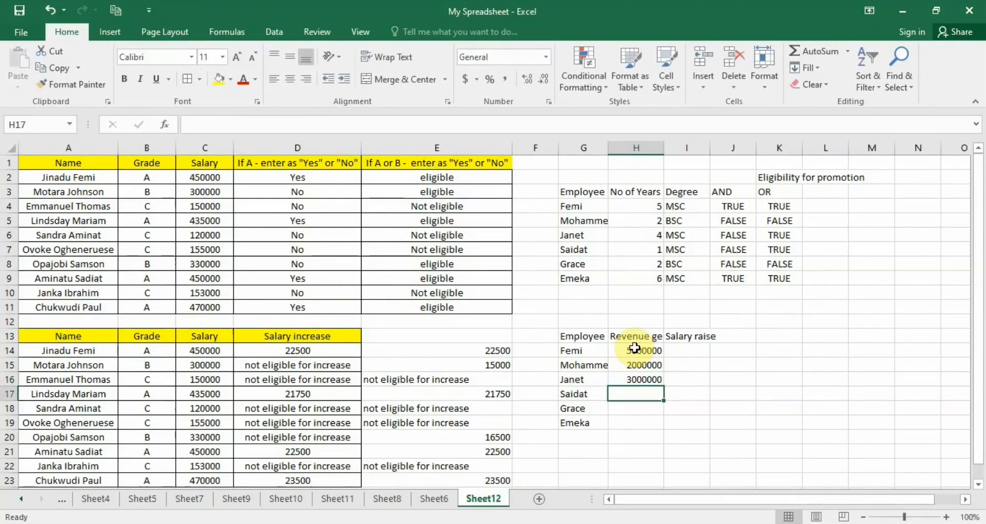
Enter the revenue figures 1500000, 4000000 and 3400000 in H17, H18 and H19.
type("1500000")
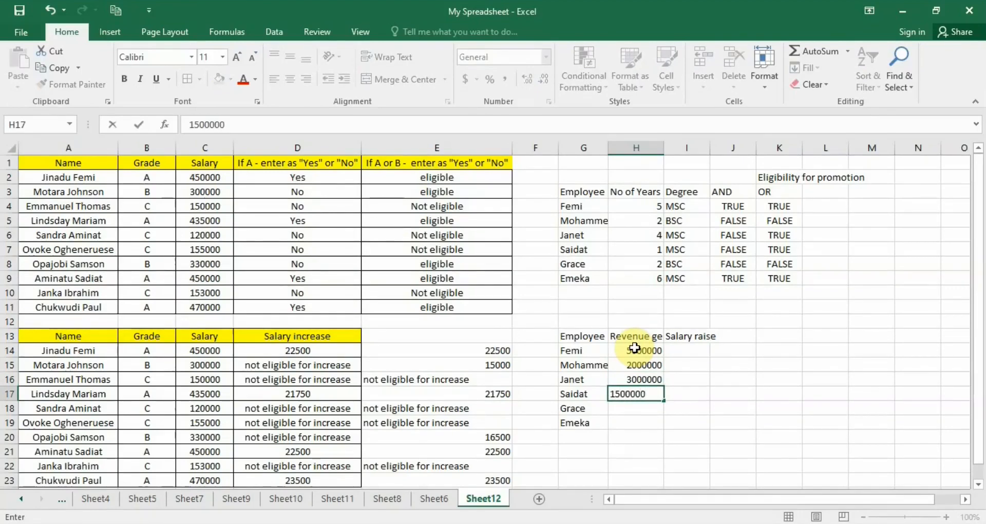
key("Return")
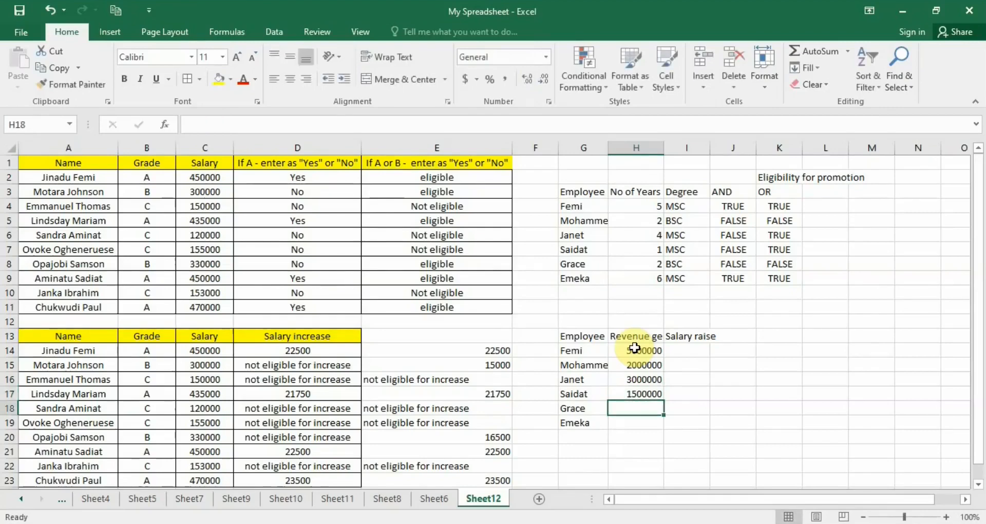
type("4")
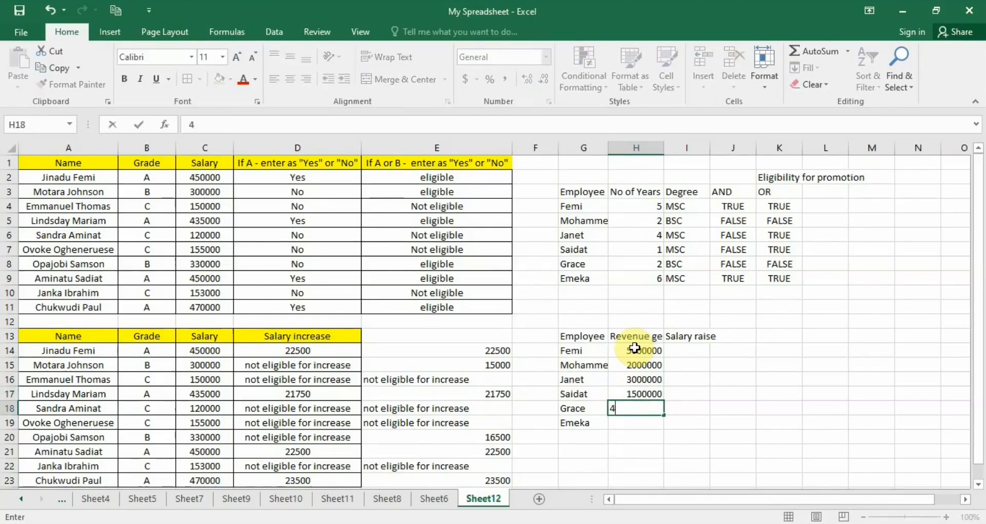
type("000000")
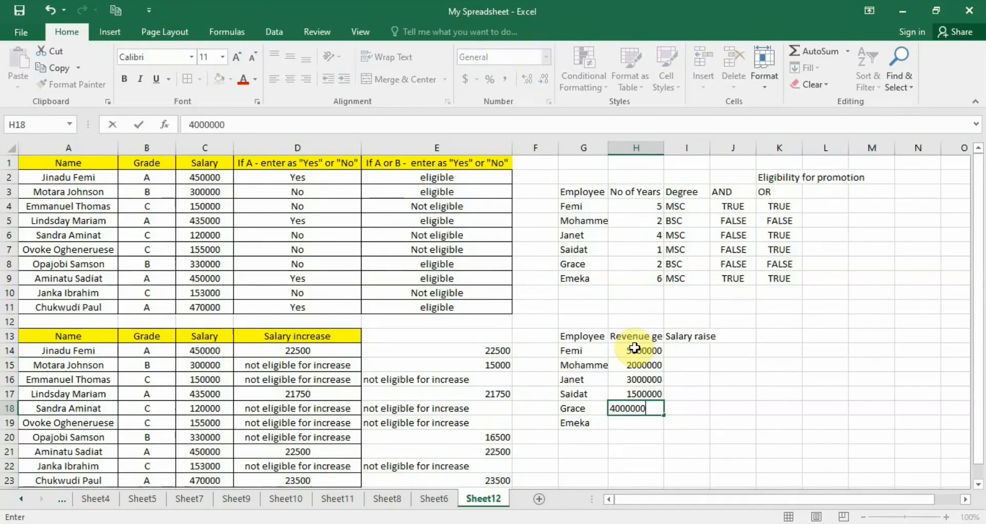
key("ctrl+Return")
key("Return")
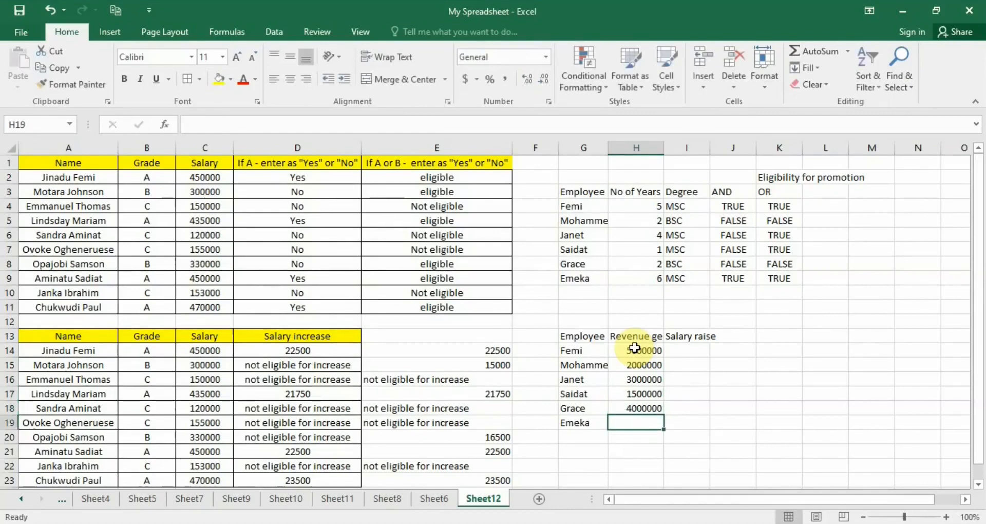
type("3400000")
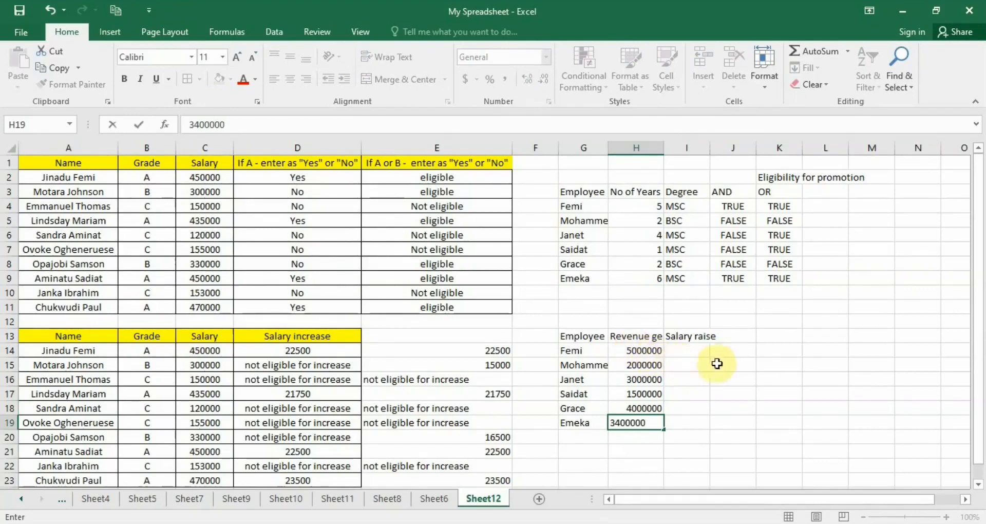
left_click(678, 352)
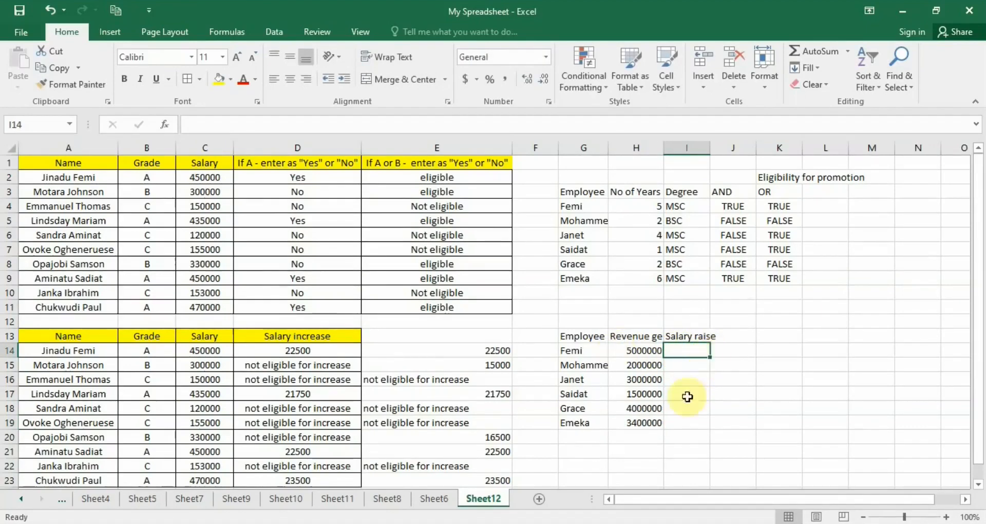
Start a rating key beside the revenue table with ">5000000" in L15 and "Good" in M15.
left_click(833, 366)
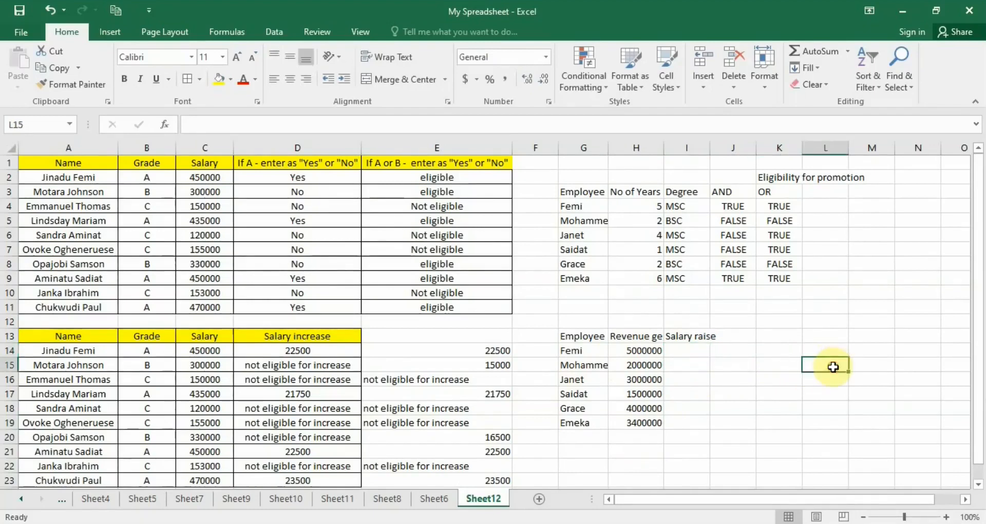
type(">5")
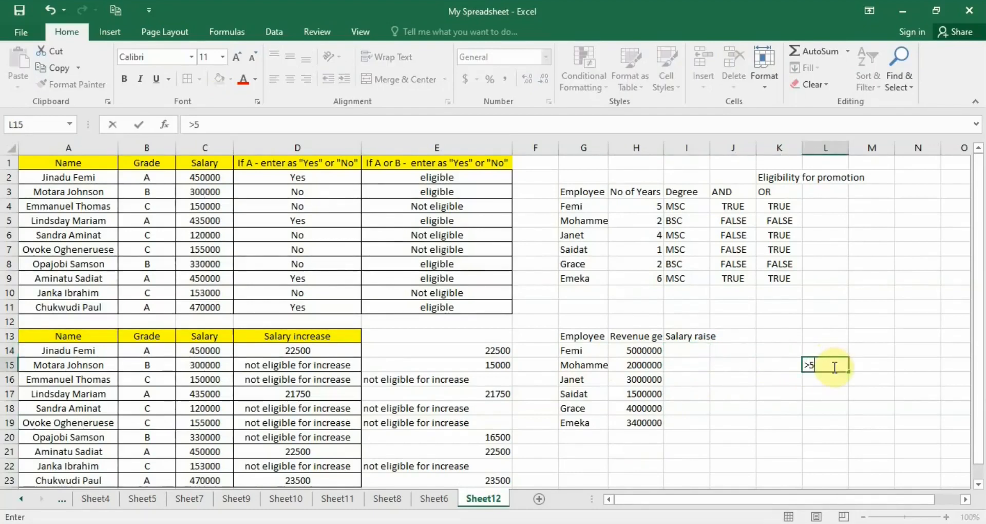
type("000000")
left_click(880, 362)
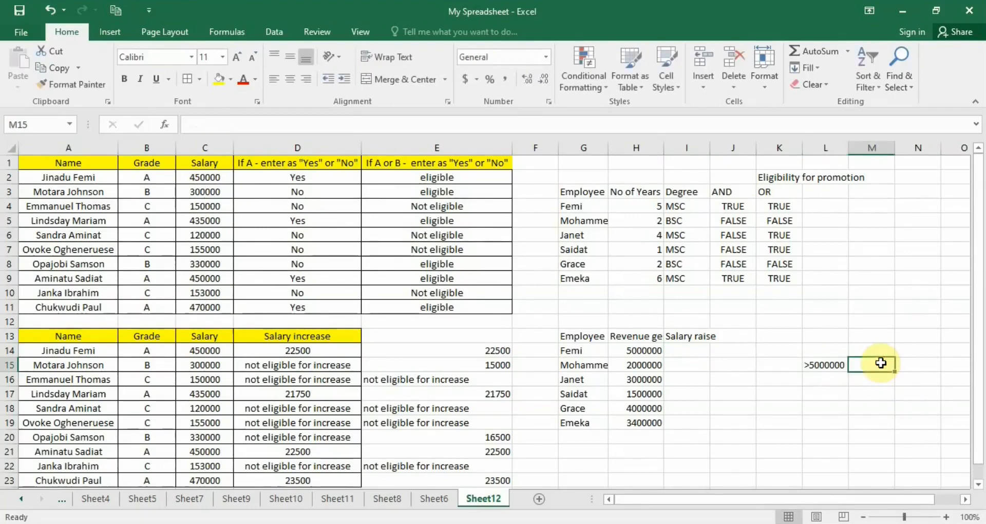
type("Good")
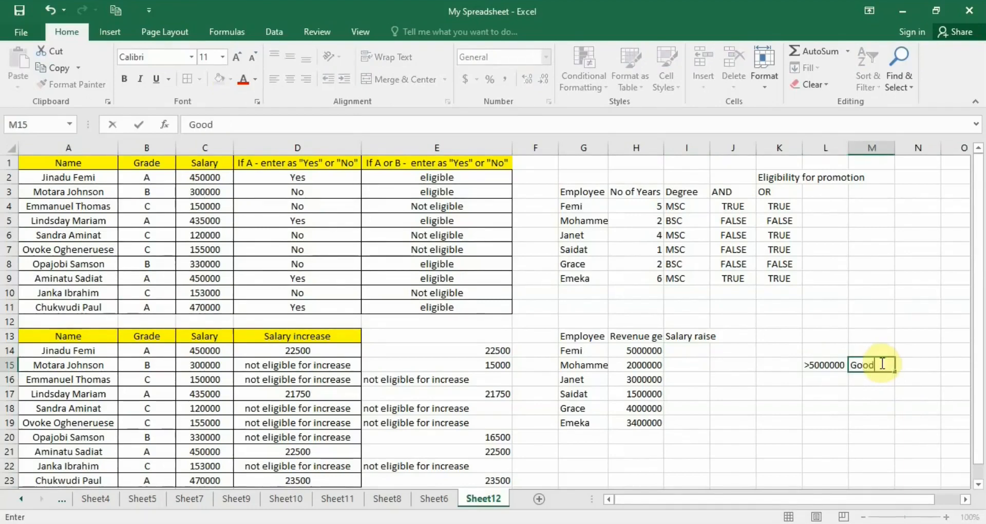
left_click(808, 378)
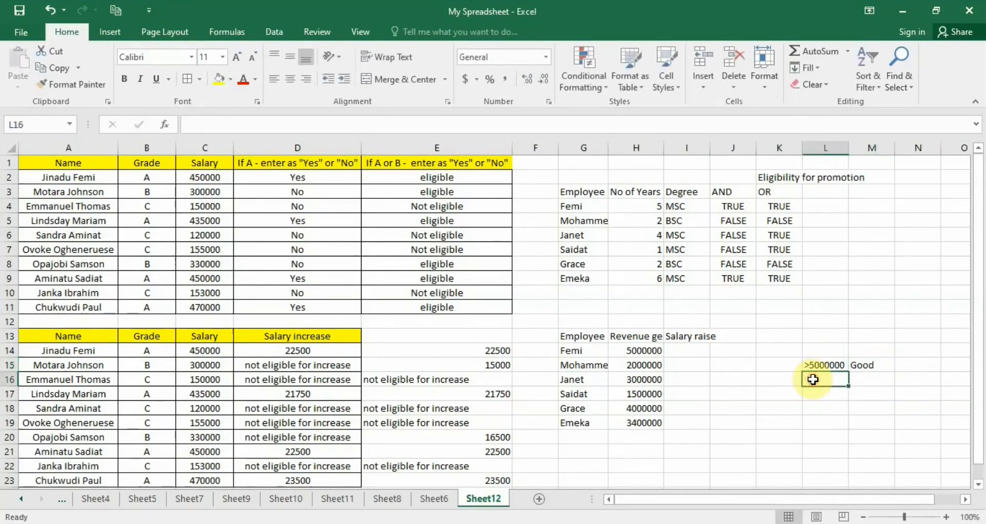
type("3")
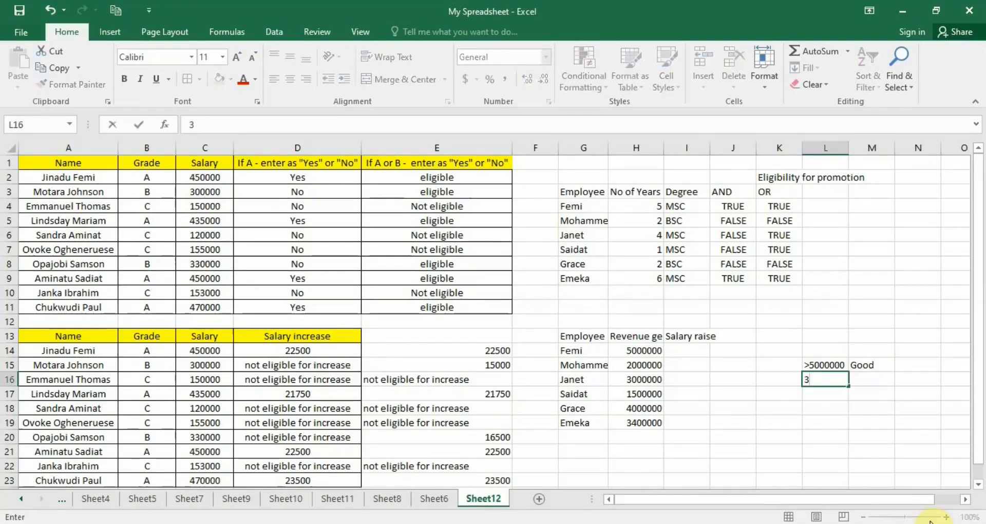
type("000")
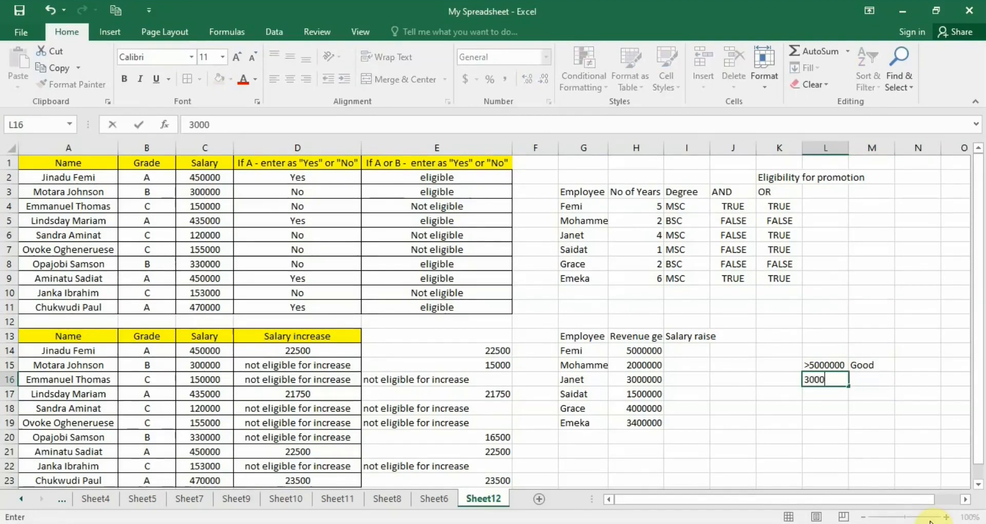
type("000-4000000")
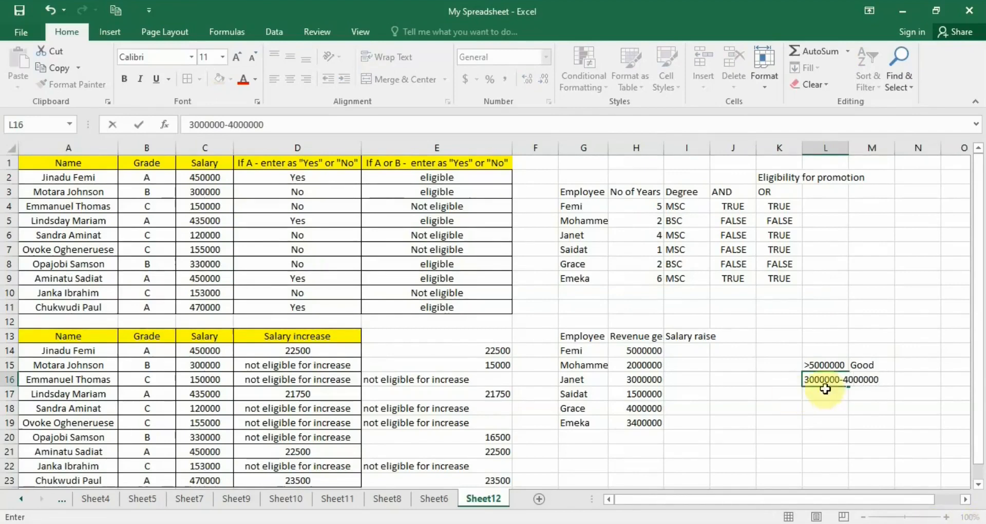
left_click(876, 392)
left_click(881, 378)
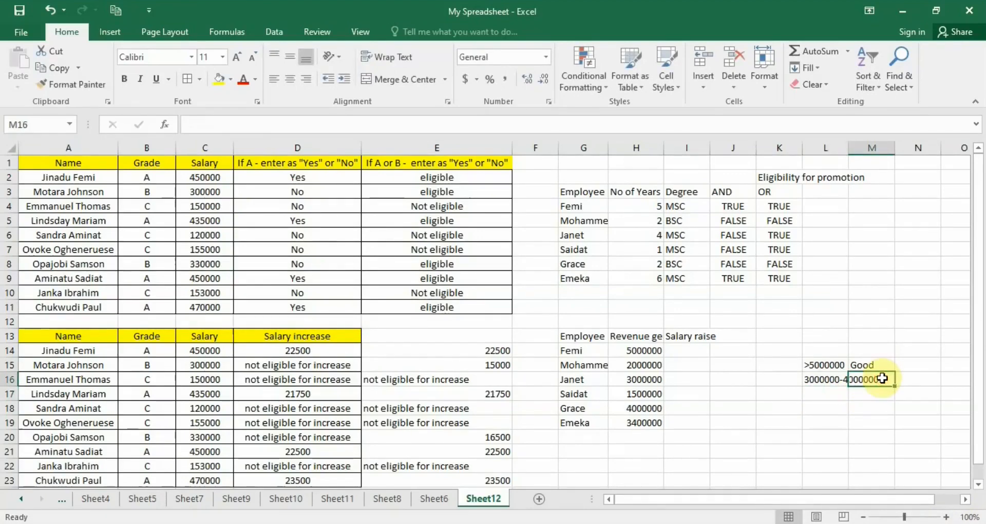
type("Average")
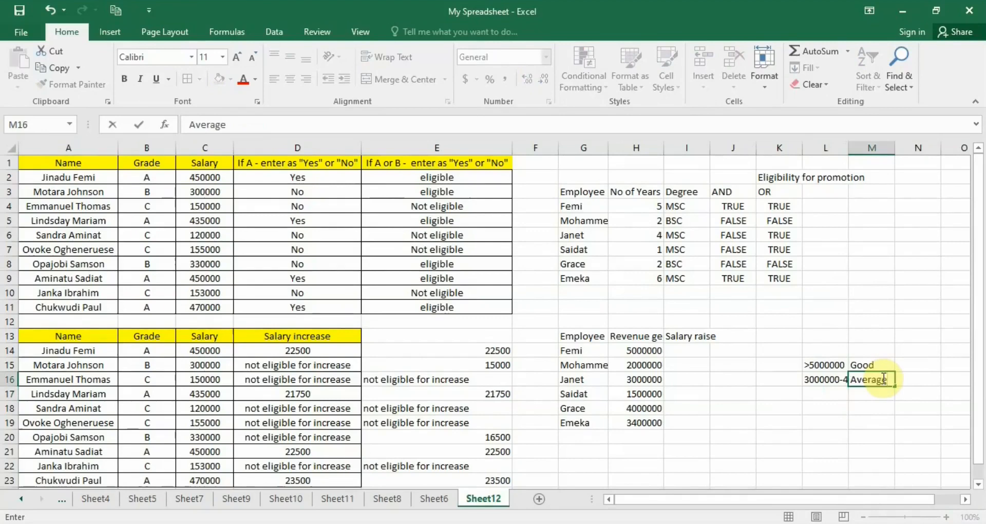
Add the lowest rating band "<3000000" in L17 with "Poor" in M17.
left_click(834, 396)
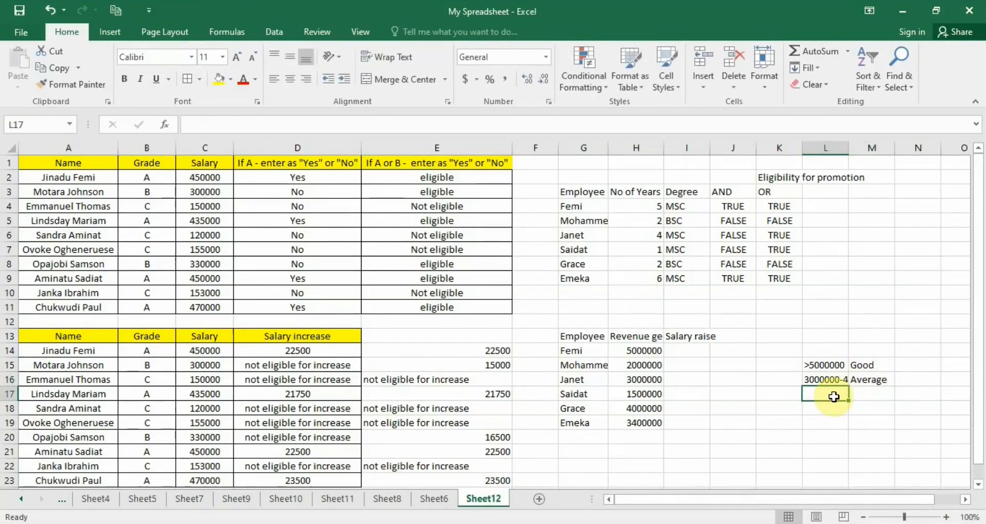
type("<")
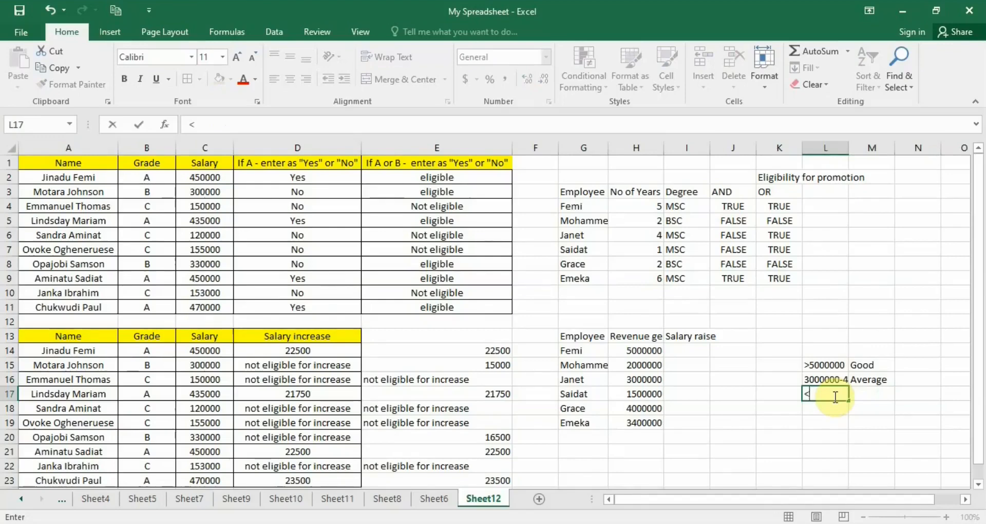
type("3000000")
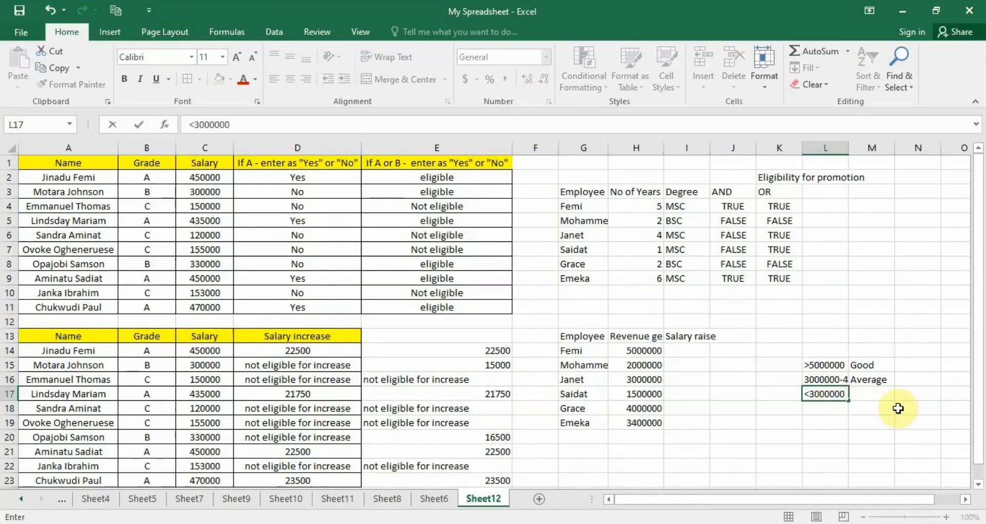
left_click(874, 393)
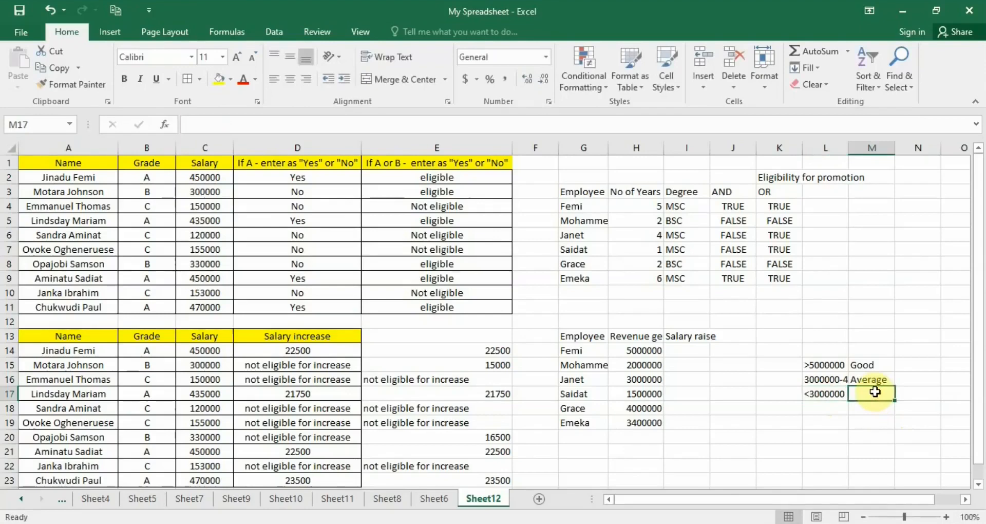
type("Poor")
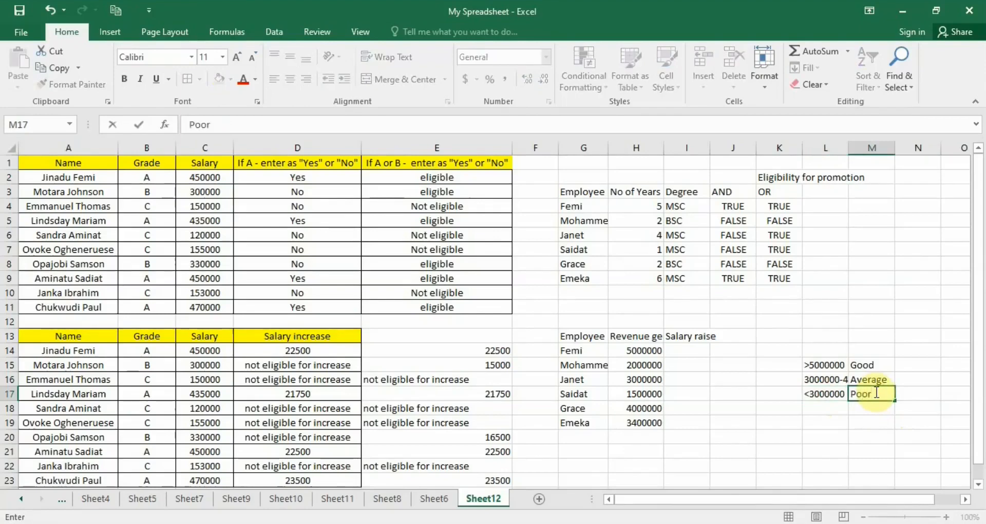
left_click(673, 351)
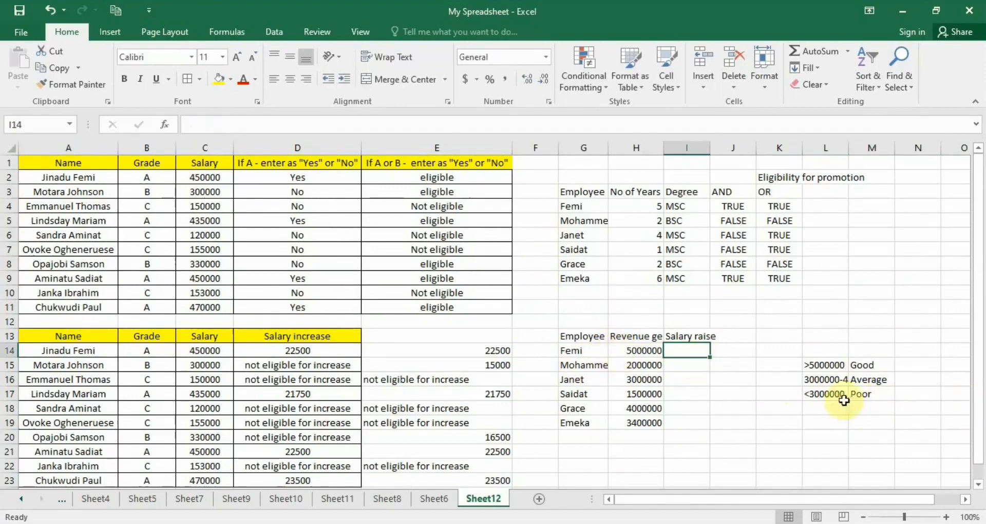
Change the first employee's revenue in H14 to 5100000.
double_click(635, 352)
key("BackSpace")
type("1")
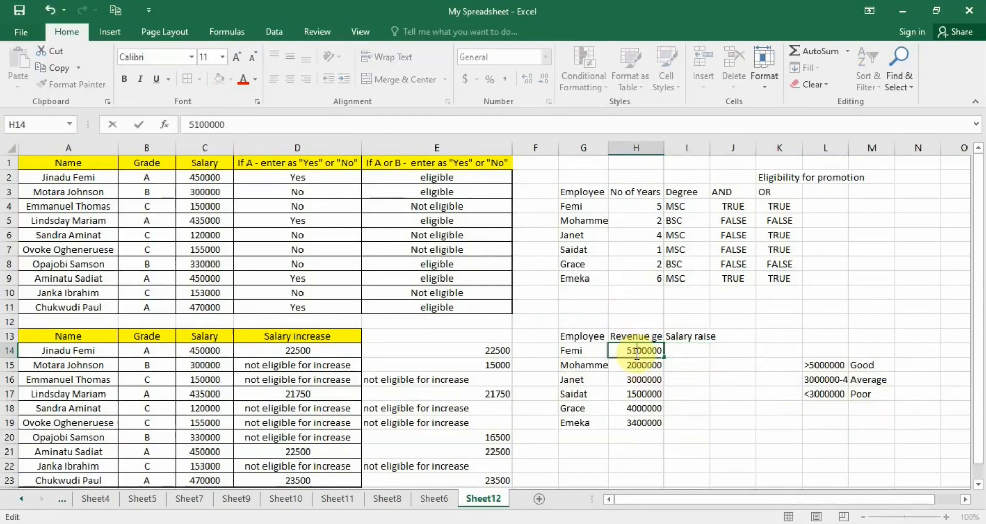
left_click(687, 353)
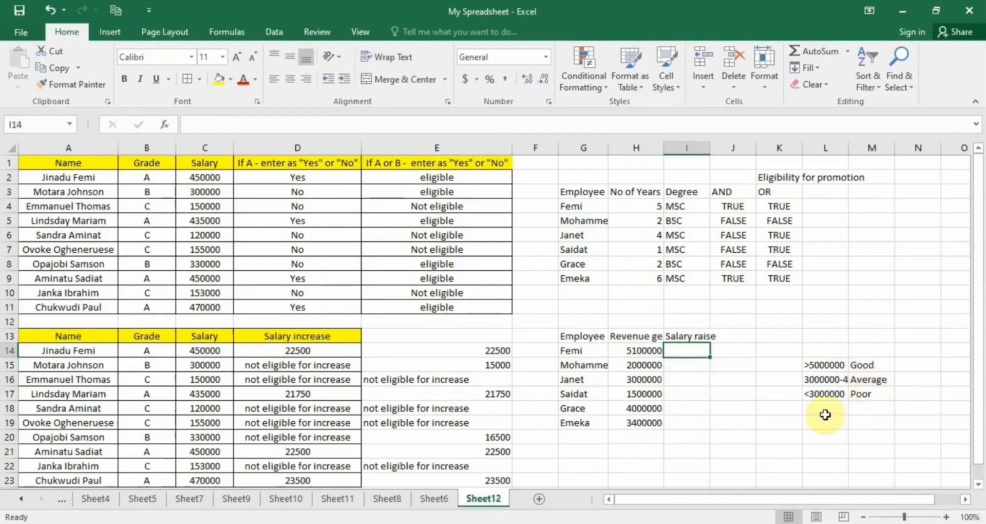
AutoFit the widths of columns L and I to their contents.
double_click(849, 146)
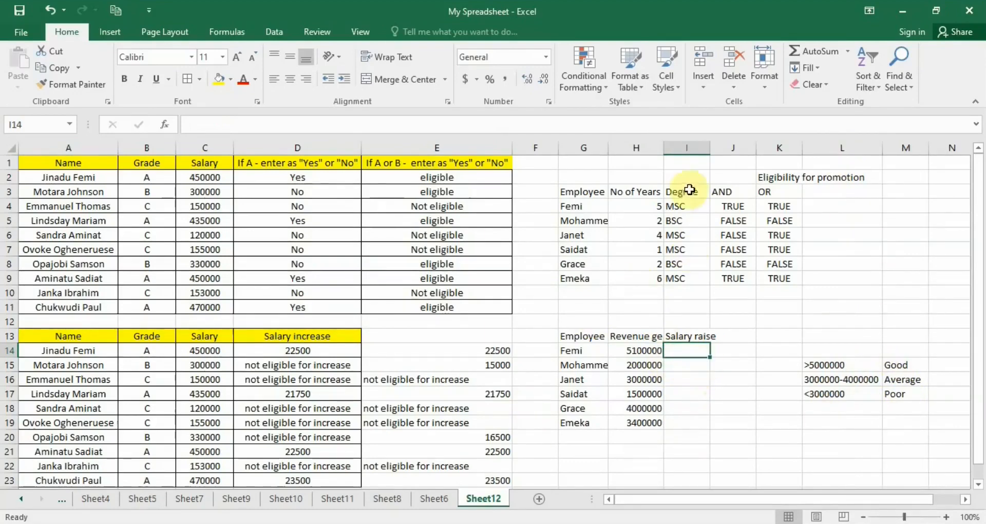
double_click(710, 148)
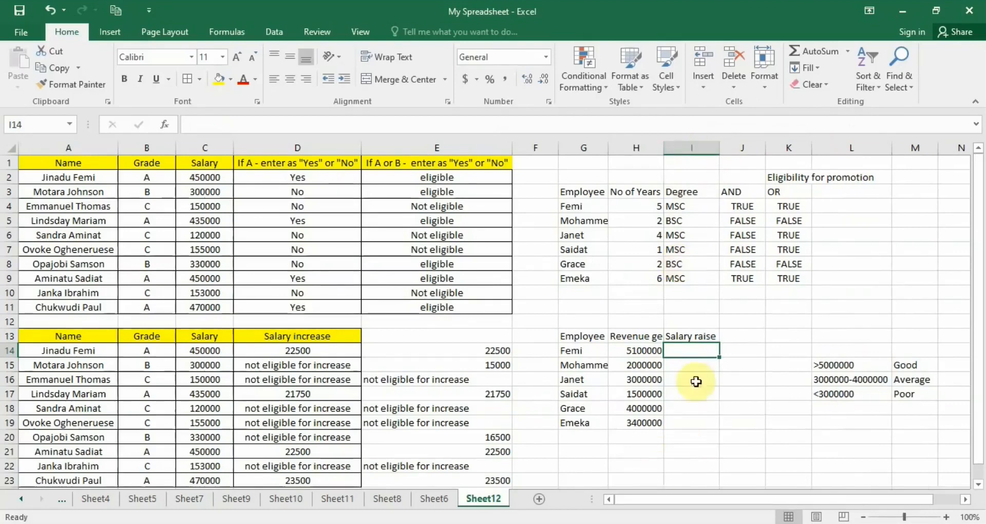
Start an IF formula in I14 with the logical test H14>5000000.
type("=")
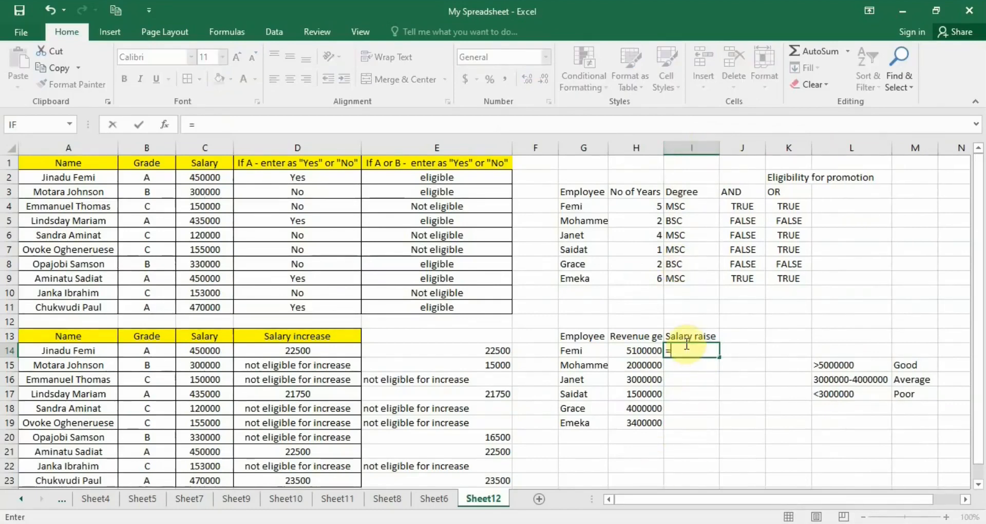
type("if")
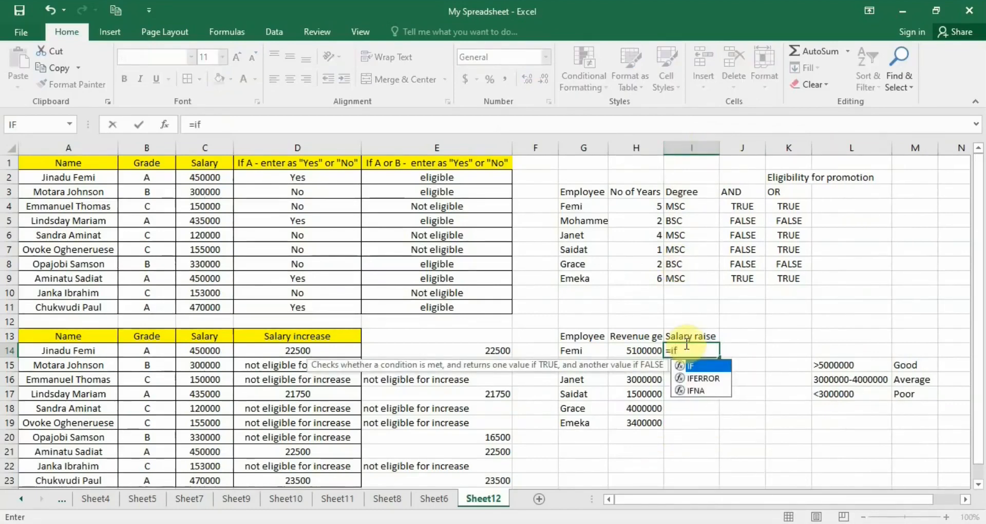
double_click(699, 366)
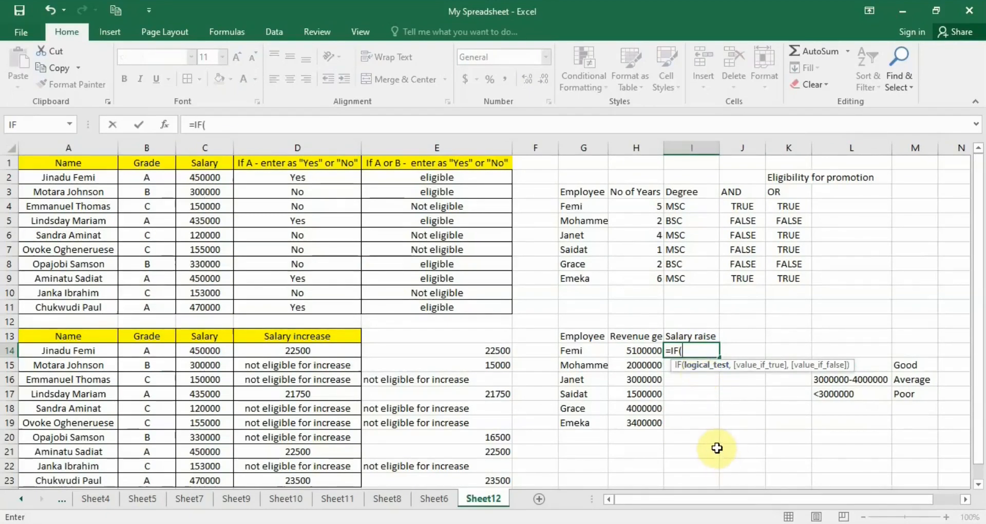
left_click(639, 351)
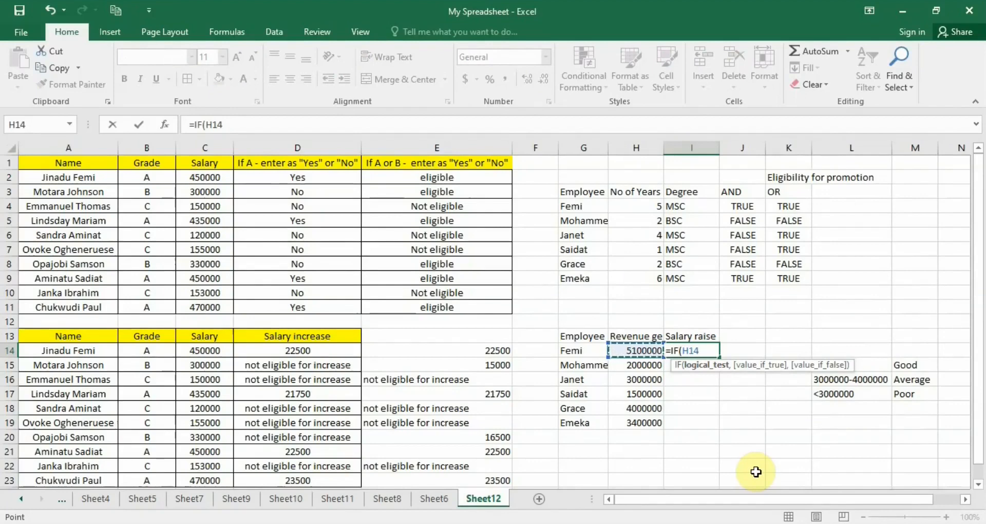
key("F8")
key("BackSpace")
key("BackSpace")
key("BackSpace")
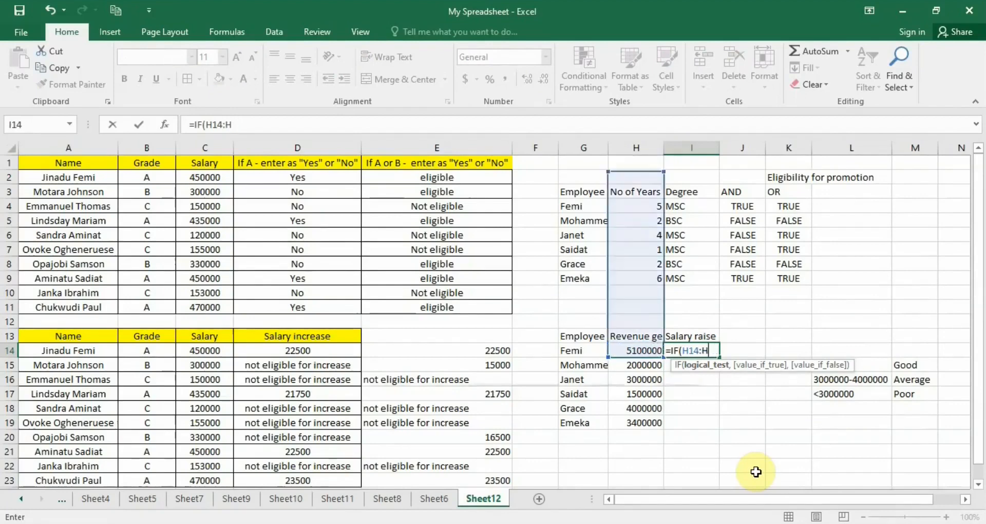
type(">")
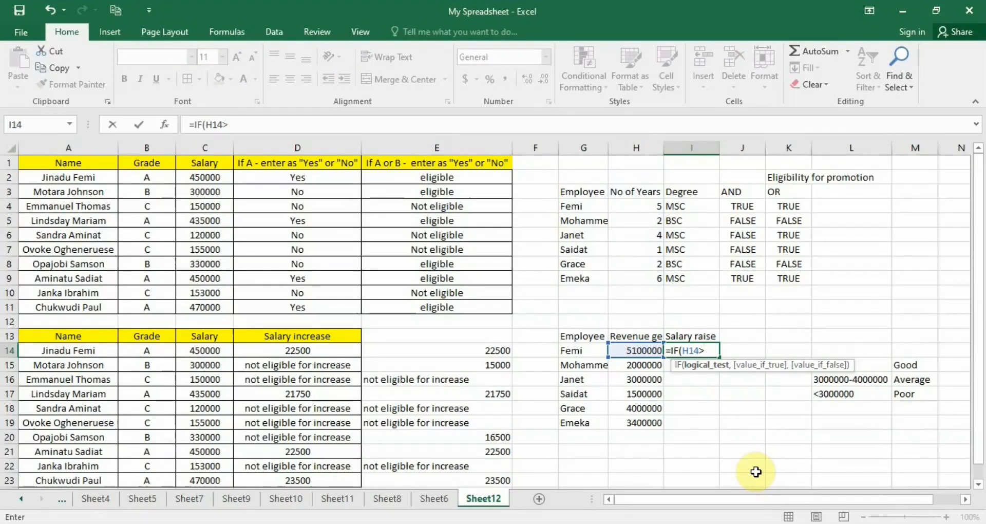
type("5000000")
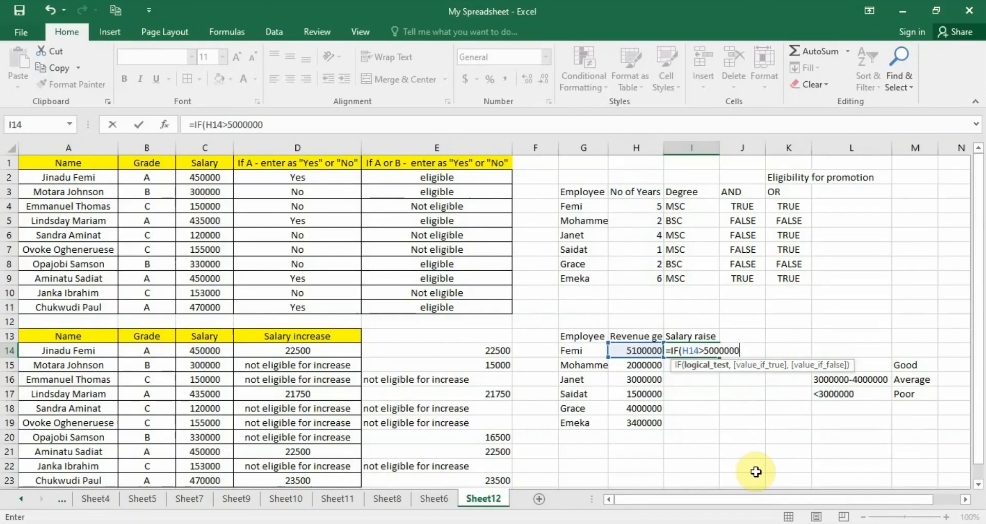
Add "Good" in quotation marks as the value if true in the I14 formula.
type(",")
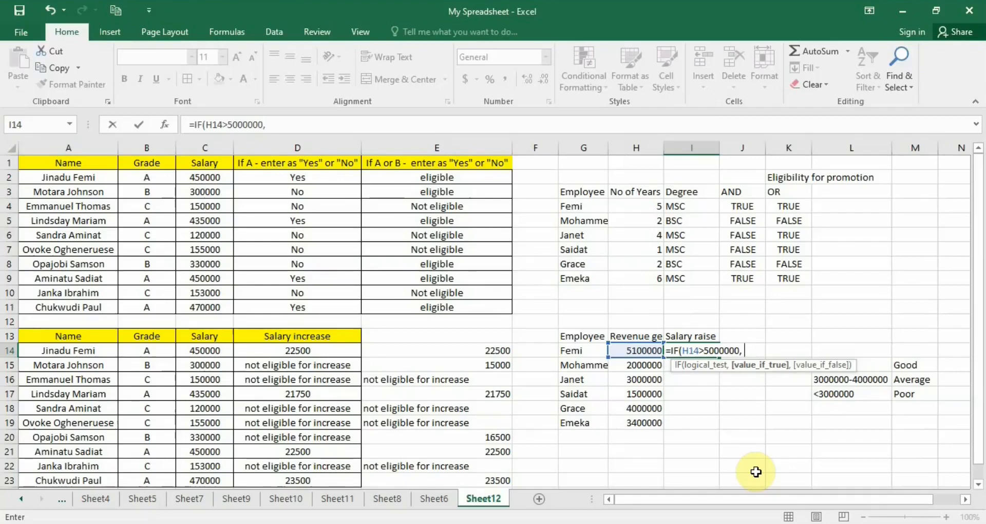
type(" Good\"")
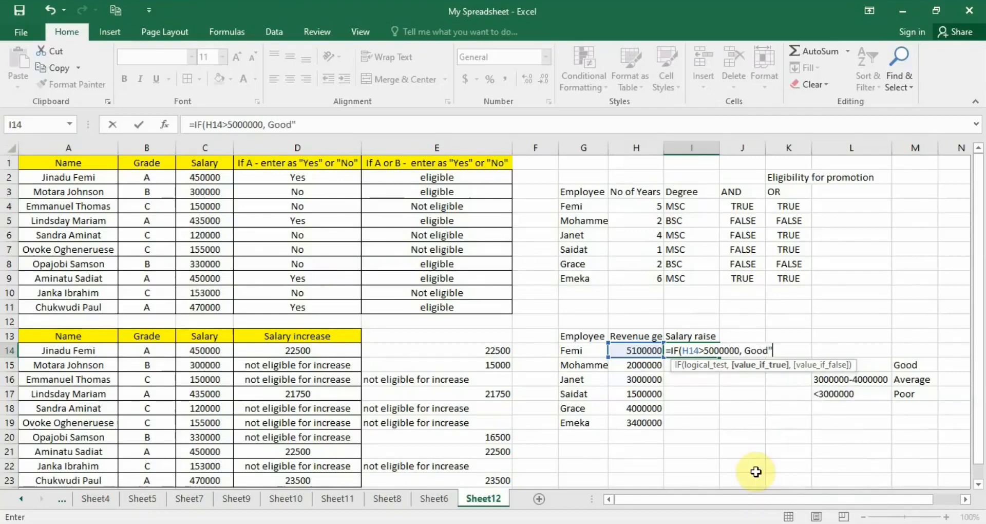
left_click(745, 349)
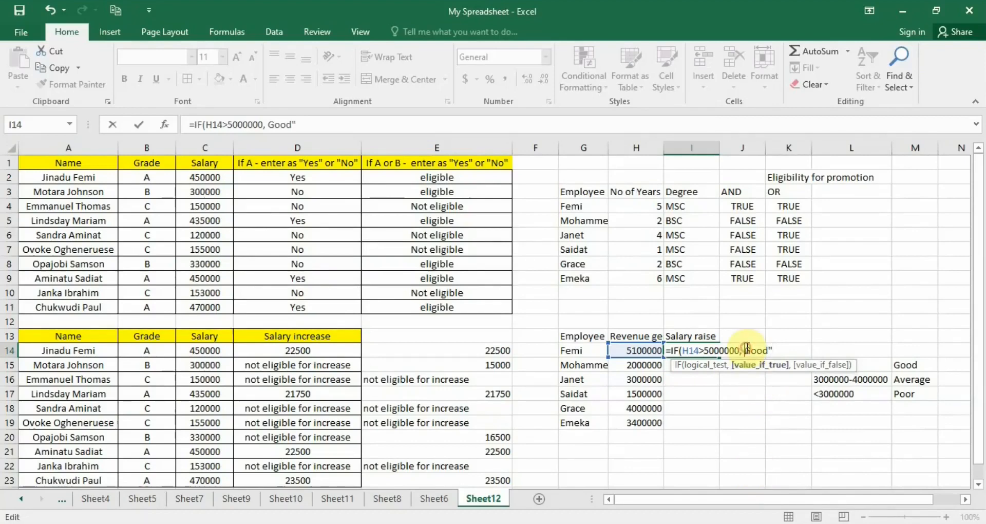
type("\"")
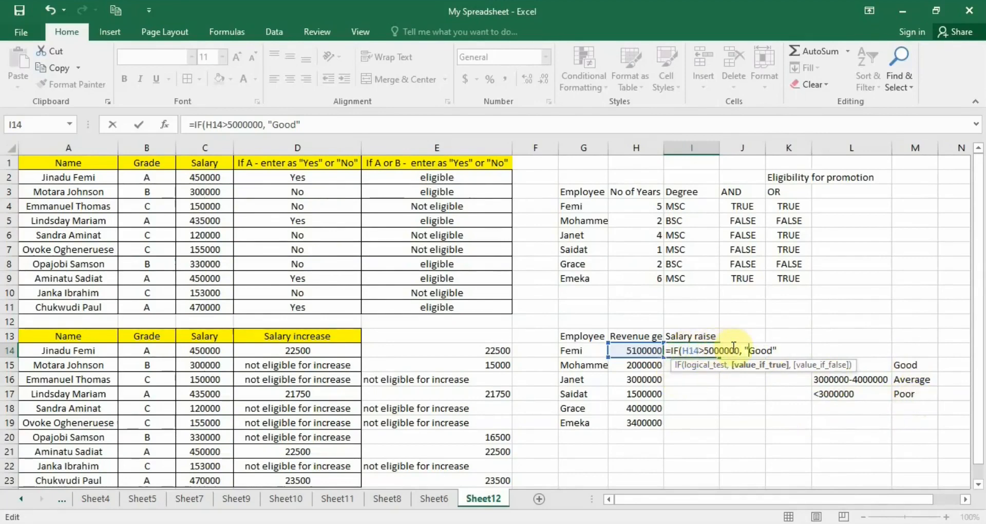
left_click(784, 351)
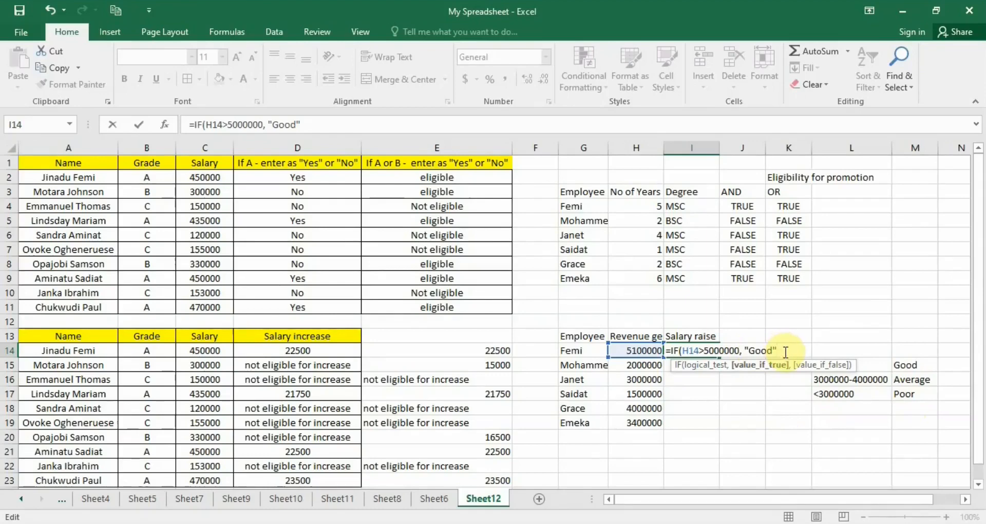
Nest a second IF as the value if false, with the logical test H14<3000000.
type(",")
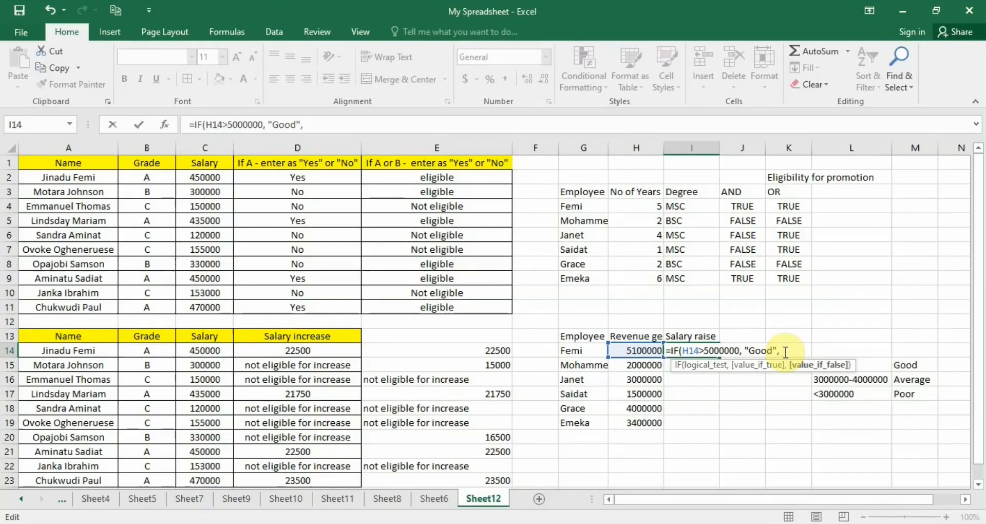
type("f")
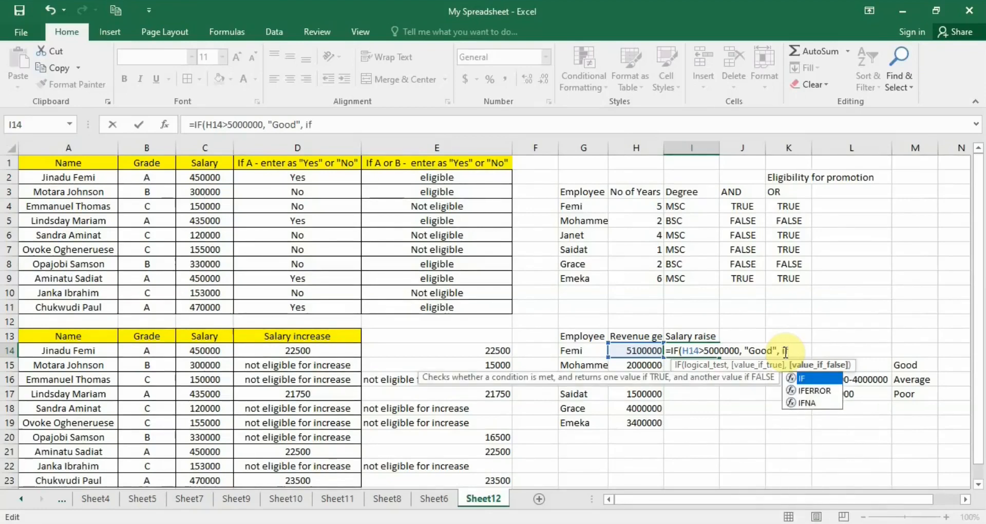
double_click(816, 378)
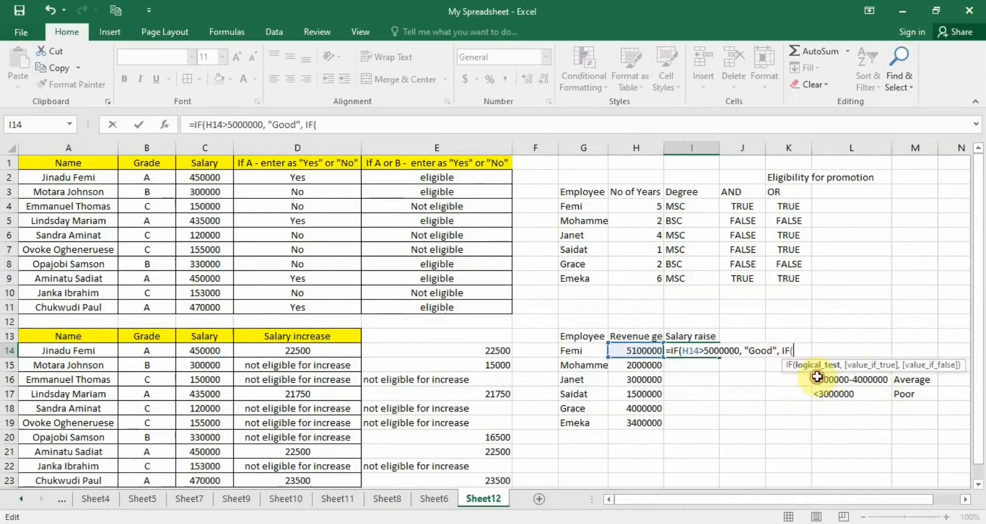
left_click(652, 351)
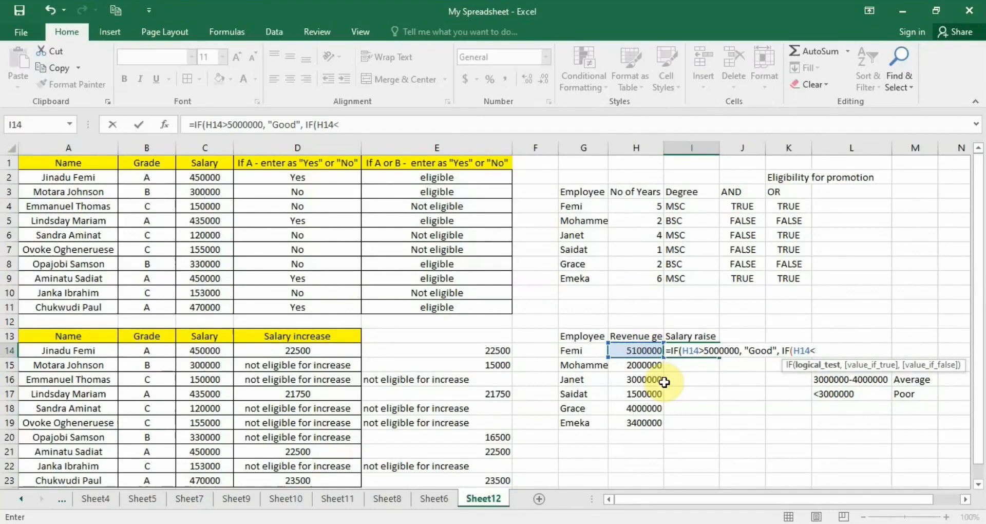
type("3000000")
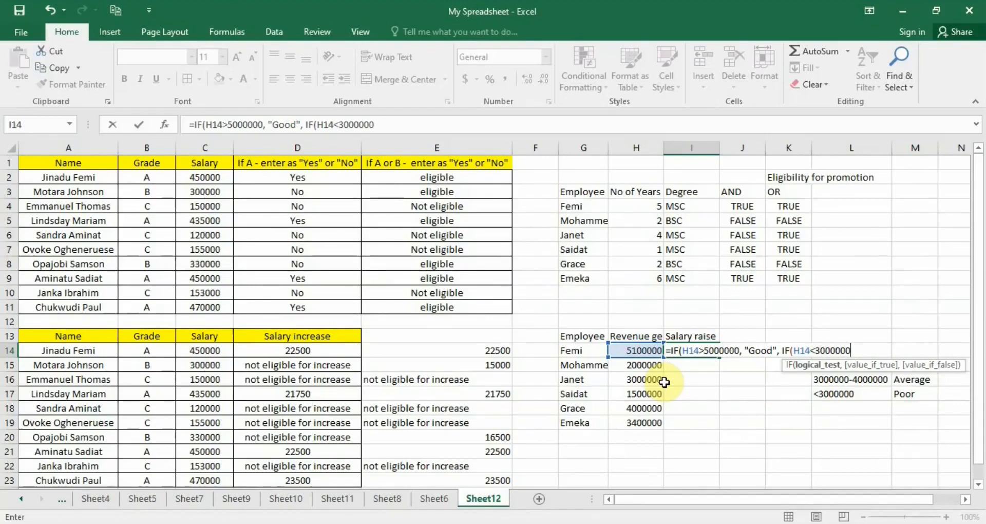
type(",")
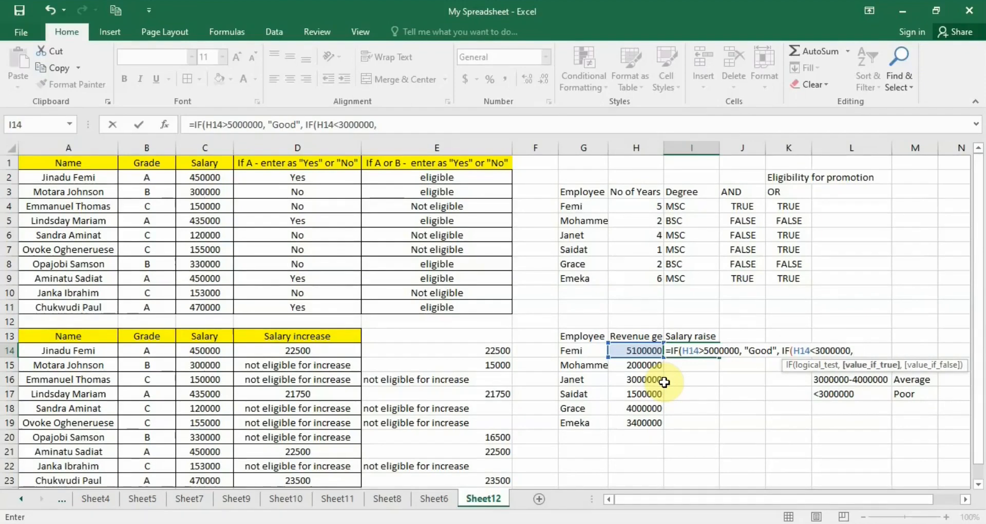
Have the nested IF return "Poor" if true and "Average" if false, and close its parenthesis.
type("\"p")
key("BackSpace")
type("Poor\",")
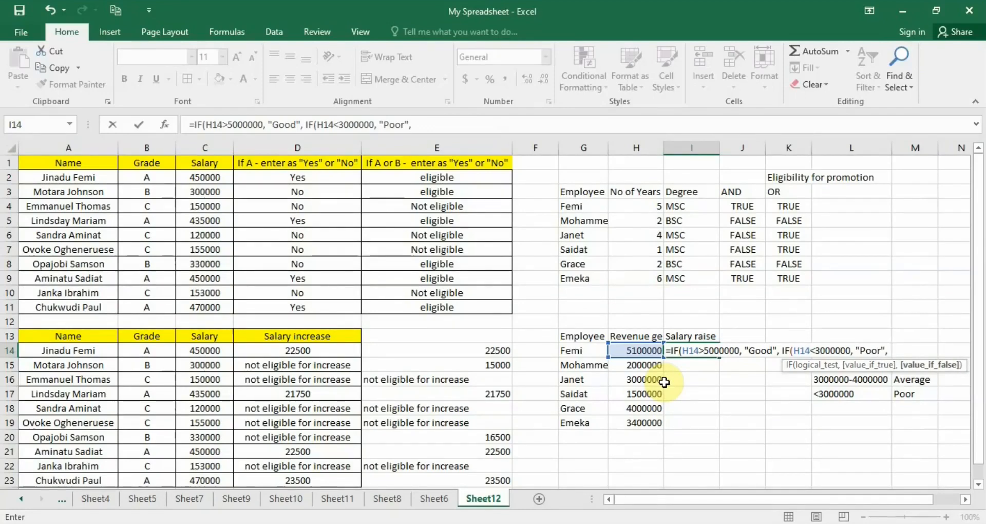
type("\"Average\"")
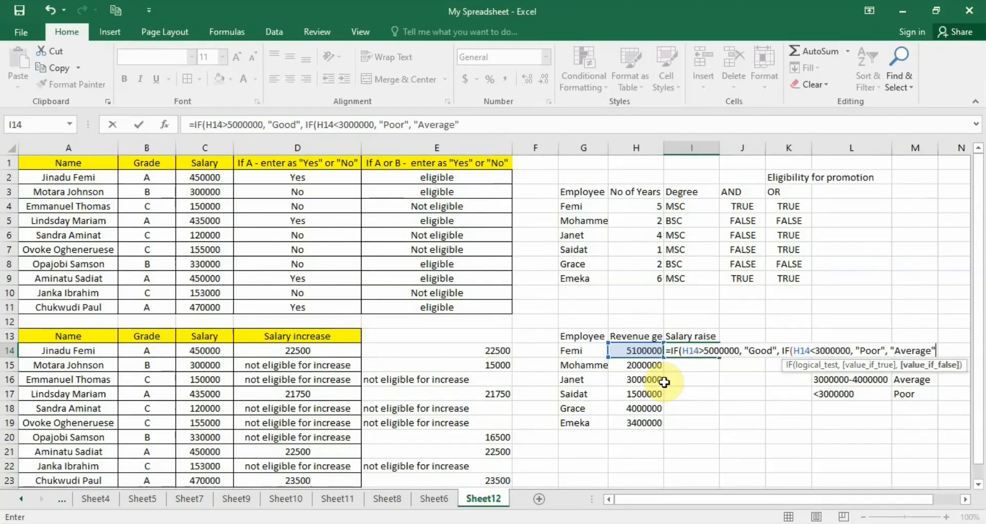
type(")")
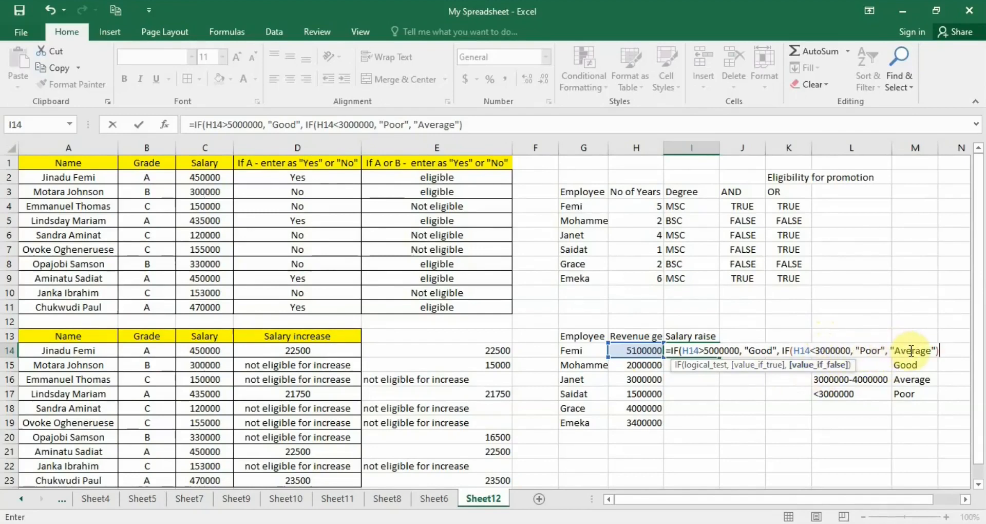
Decline the proposed formula correction and enter the I14 formula with a second closing parenthesis.
key("Return")
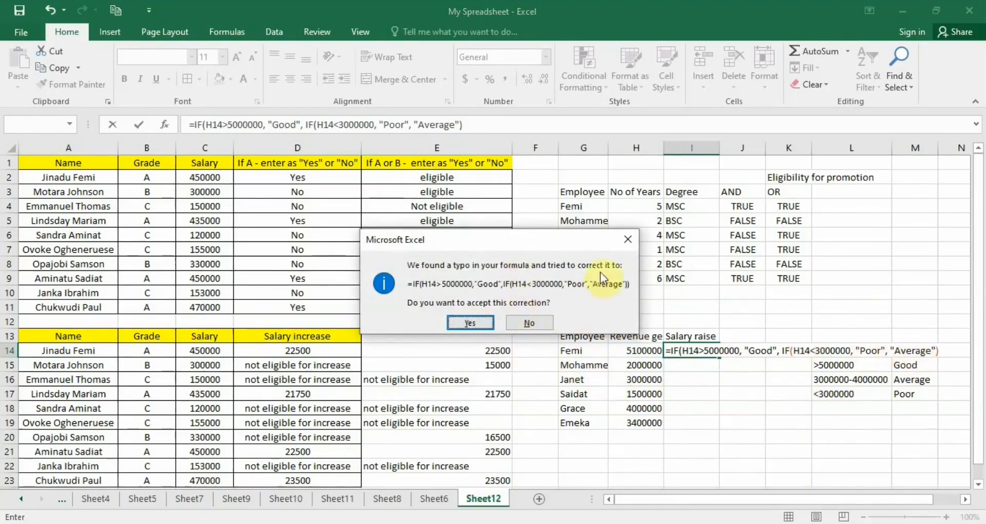
left_click(635, 237)
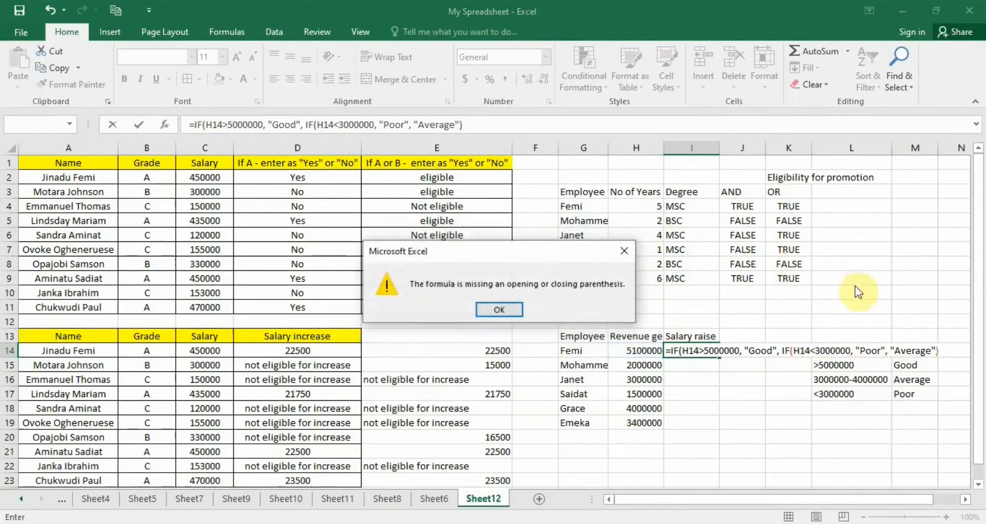
left_click(496, 307)
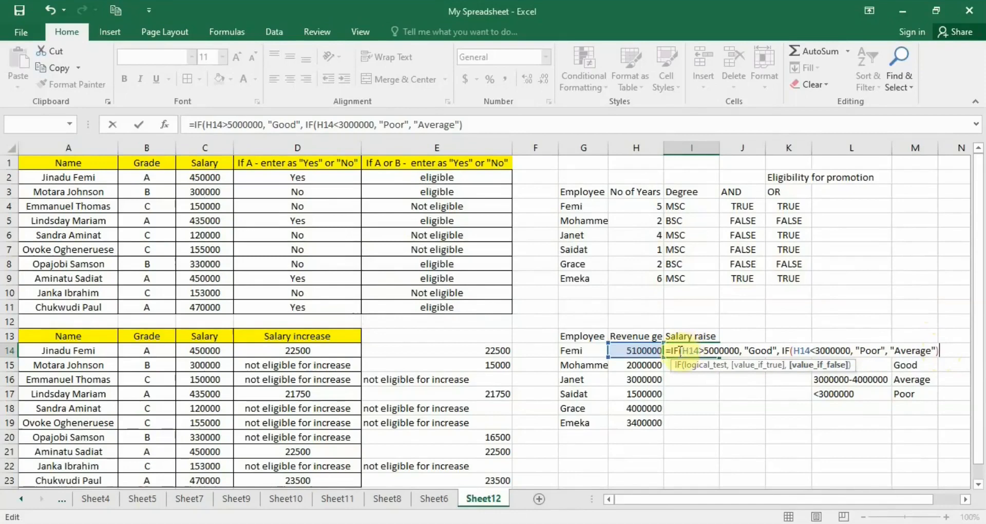
type(")")
left_click(680, 351)
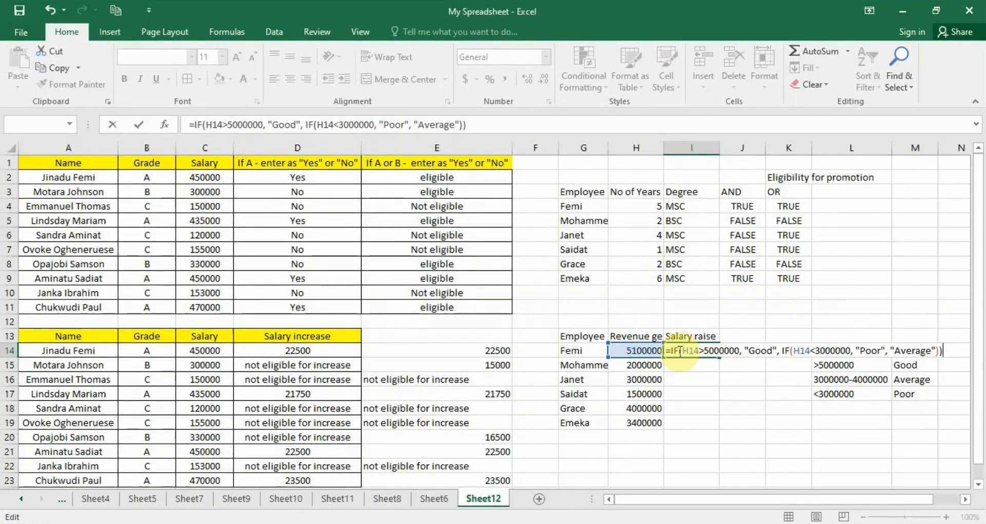
key("Return")
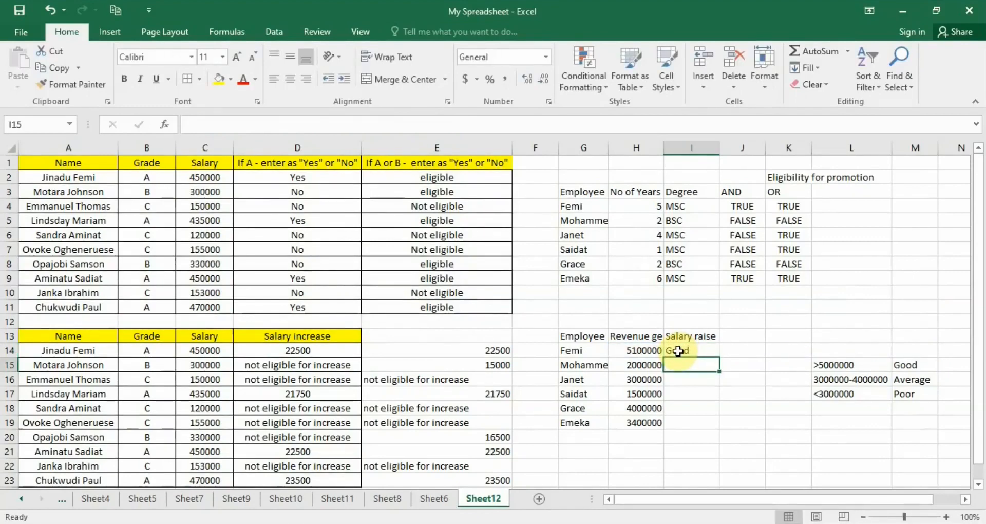
Fill the nested IF formula from I14 down to I19 for the remaining employees.
left_click(678, 351)
left_click_drag(720, 357, 720, 429)
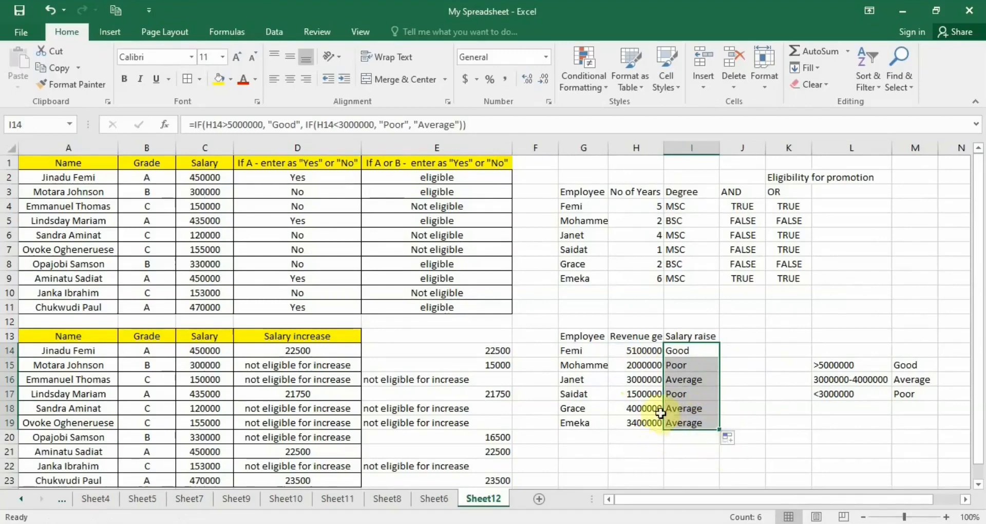
key("Down")
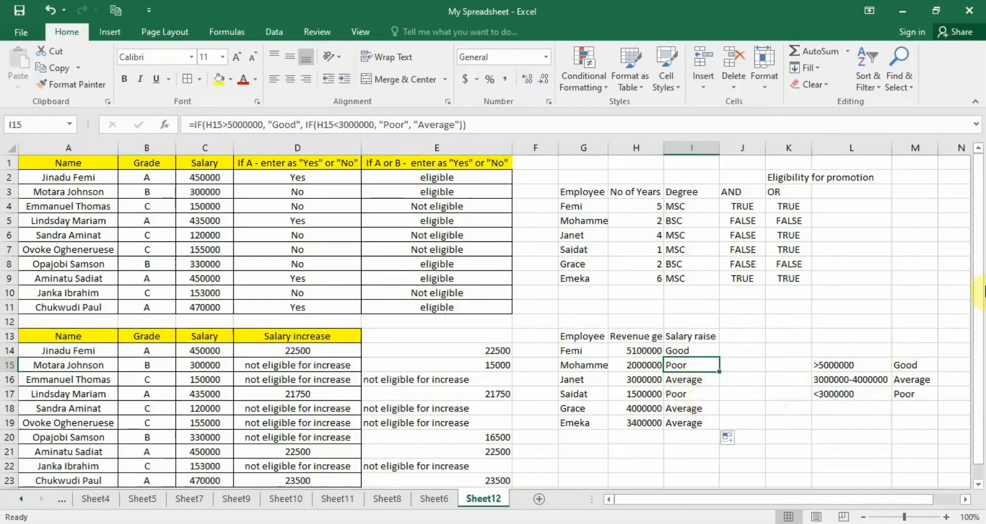
left_click_drag(977, 302, 978, 360)
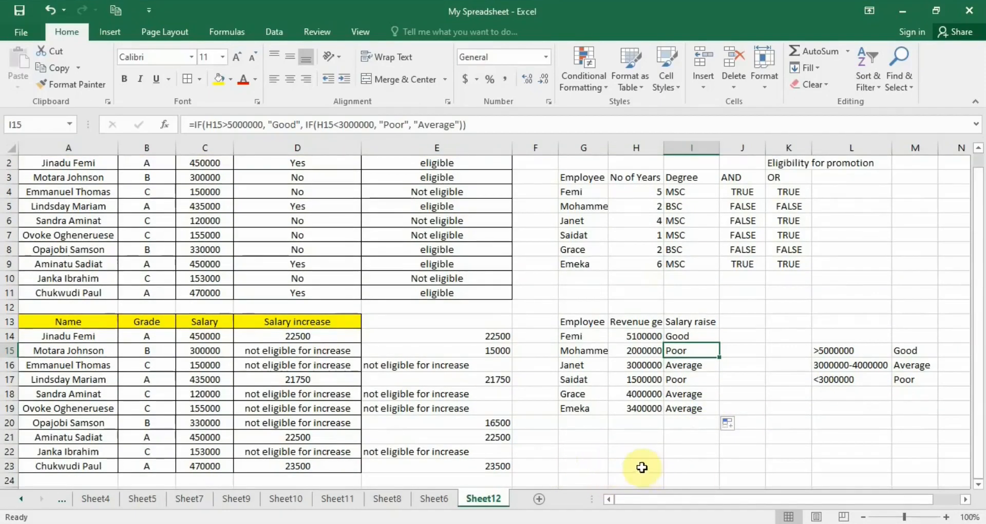
left_click(591, 468)
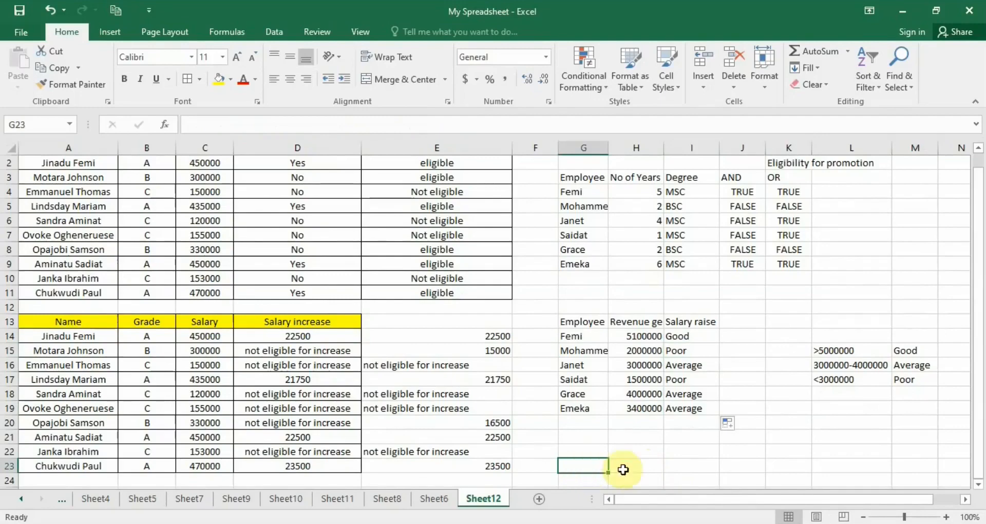
left_click(978, 485)
left_click(978, 484)
left_click(978, 485)
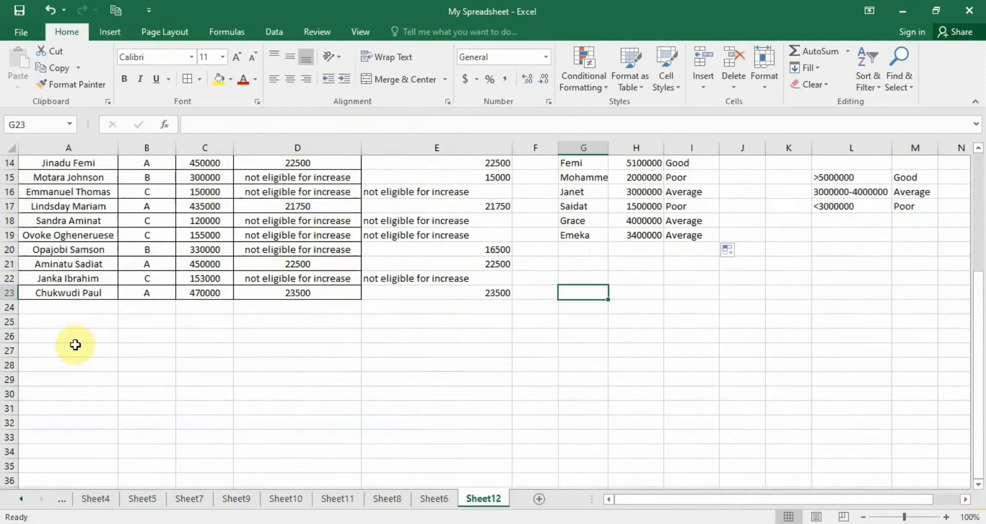
left_click(107, 351)
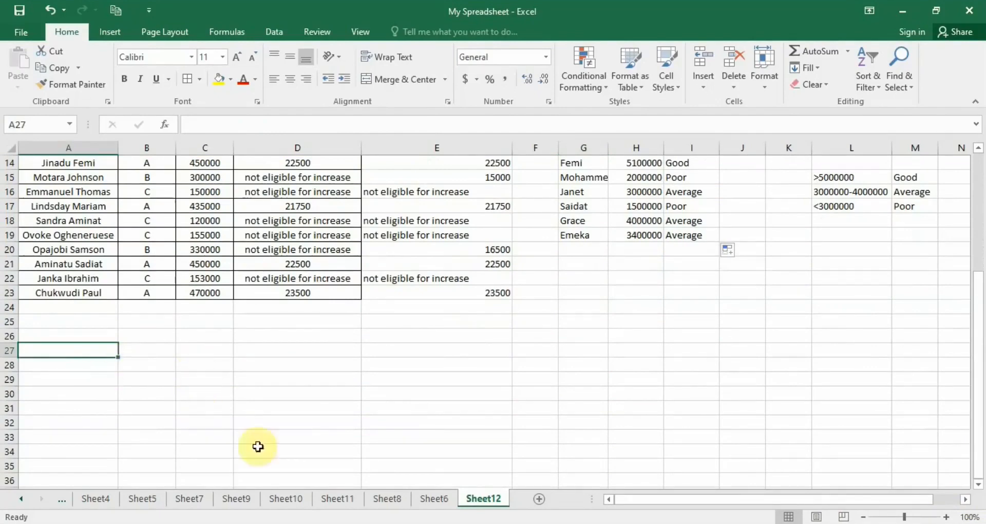
Copy the bordered number block E5:Q16 from Sheet1.
left_click(91, 496)
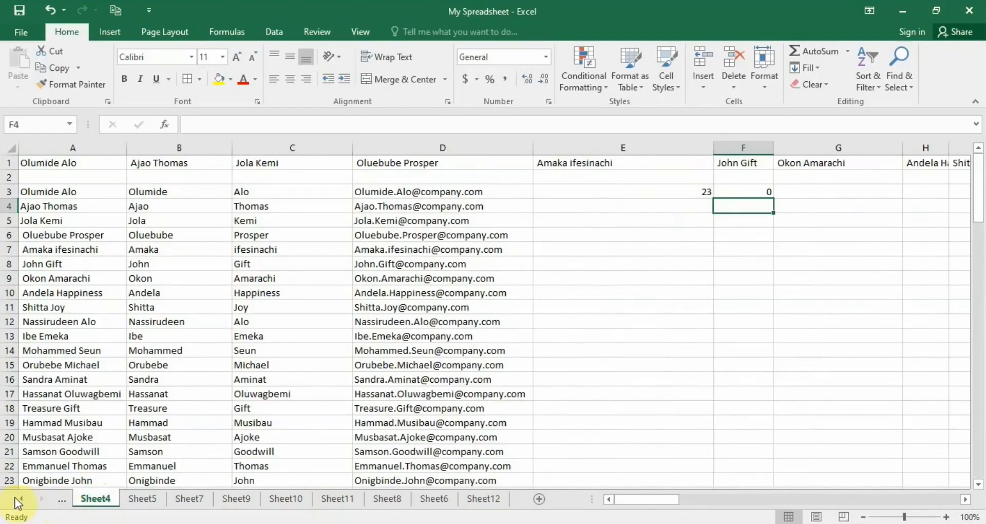
left_click(19, 498)
left_click(19, 499)
left_click(19, 499)
left_click(94, 501)
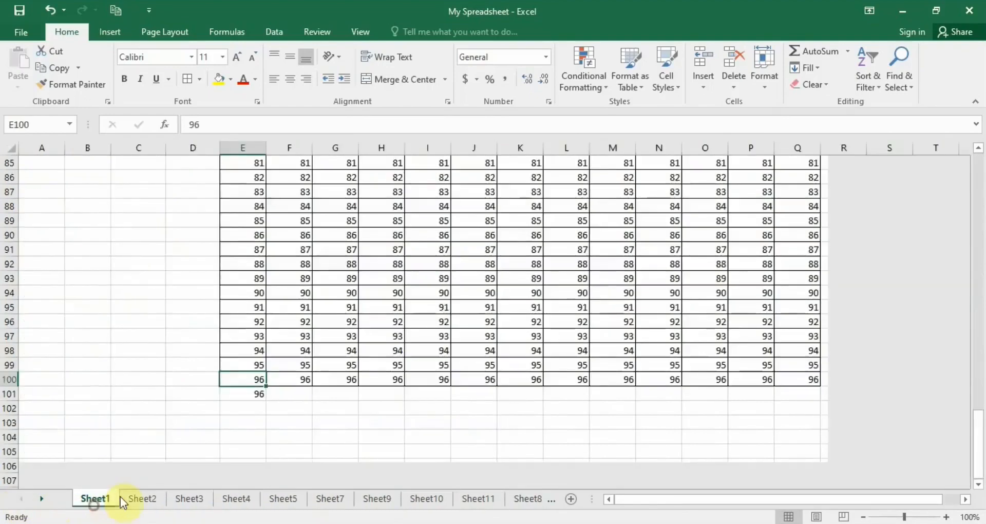
scroll(456, 281, "up", 5)
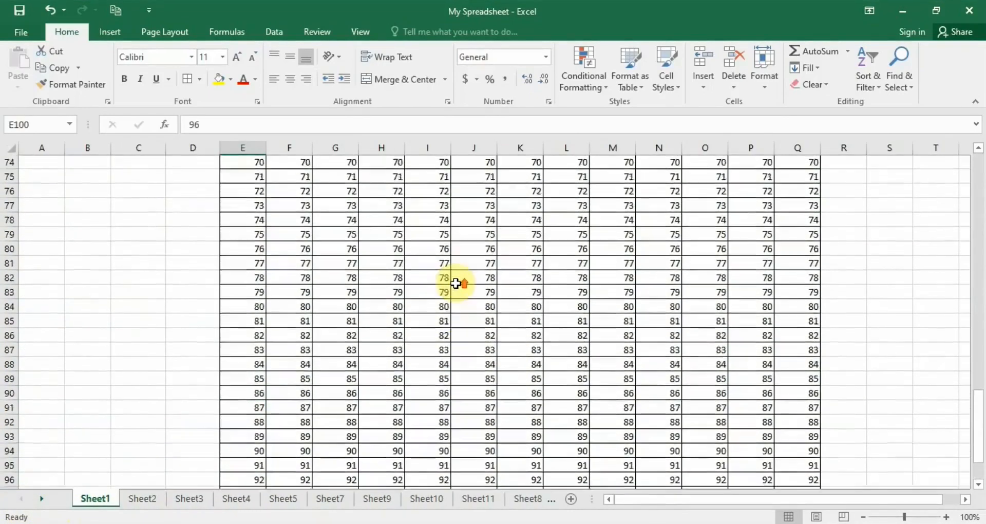
scroll(456, 281, "up", 18)
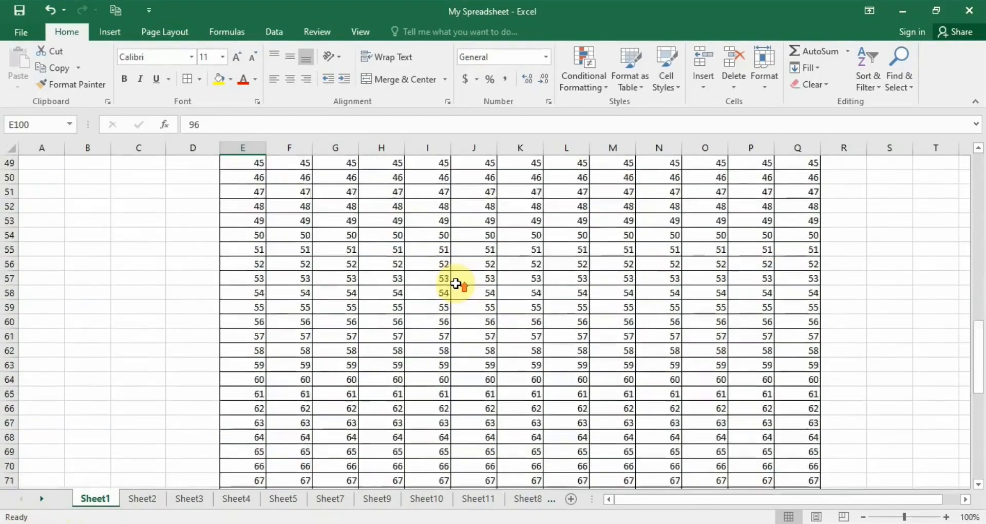
scroll(456, 281, "up", 5)
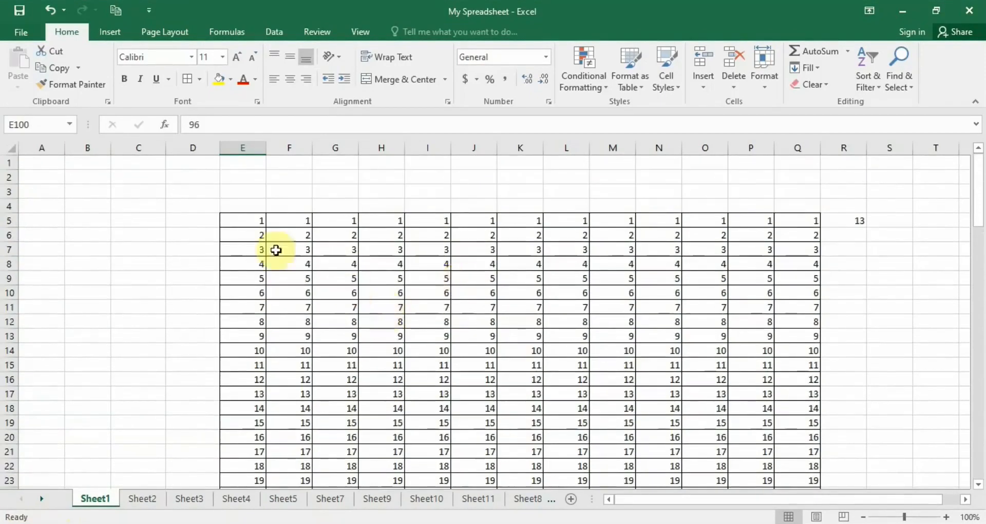
mouse_move(245, 219)
left_mouse_down()
mouse_move(651, 330)
mouse_move(809, 409)
mouse_move(798, 484)
mouse_move(804, 383)
left_mouse_up()
right_click(805, 374)
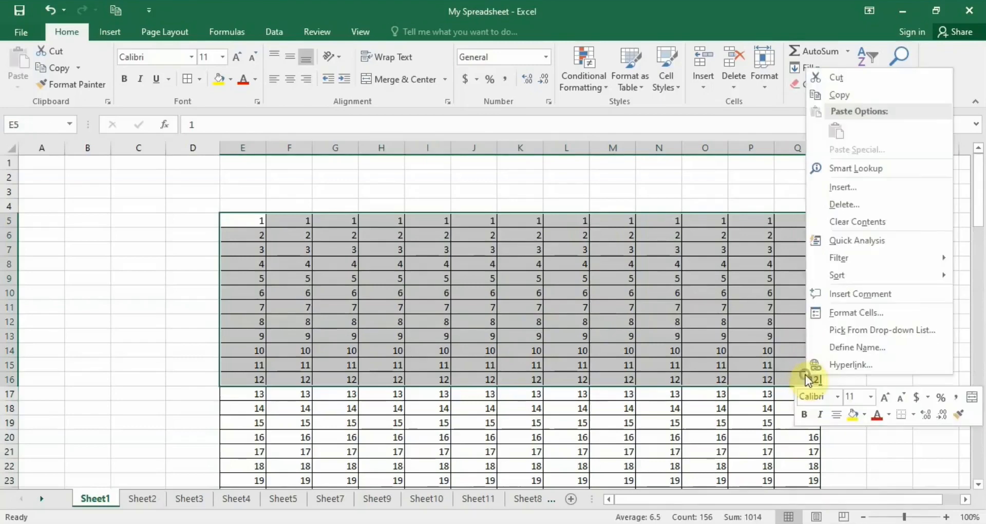
left_click(843, 98)
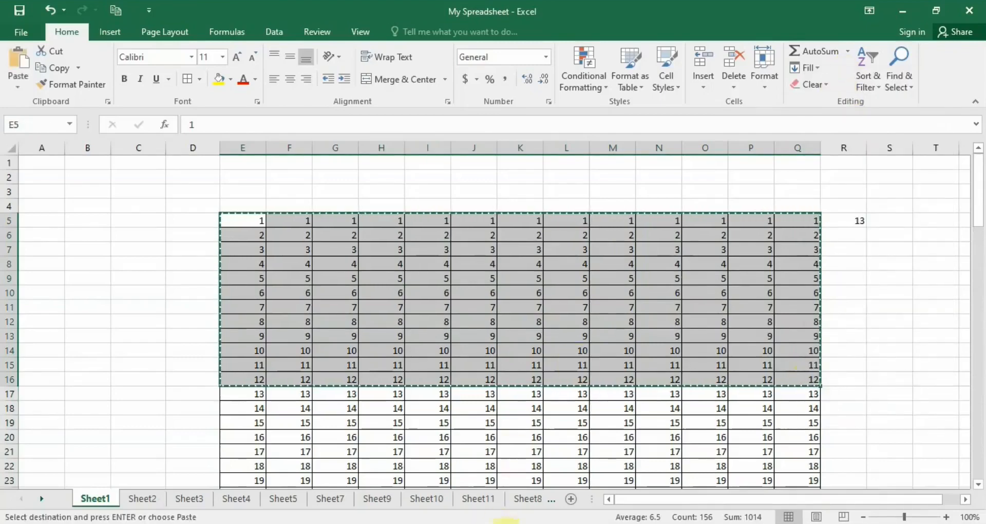
Paste the copied number block into Sheet12 starting at cell A26, below the employee table.
left_click(41, 498)
left_click(41, 498)
left_click(41, 498)
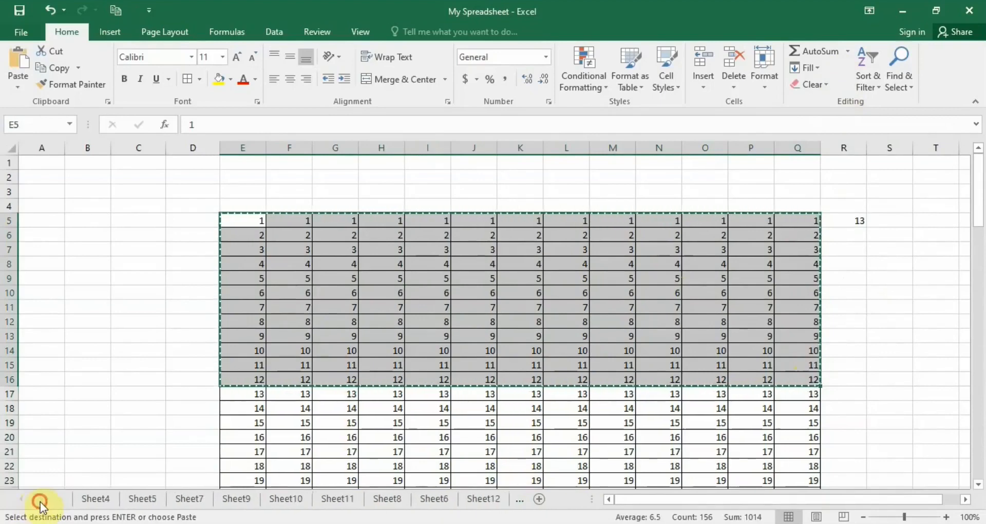
left_click(482, 498)
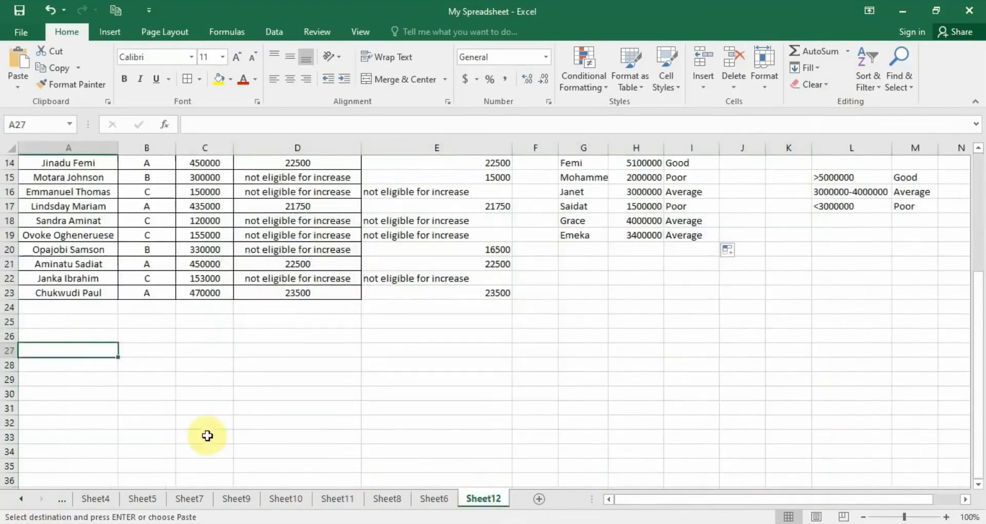
right_click(68, 349)
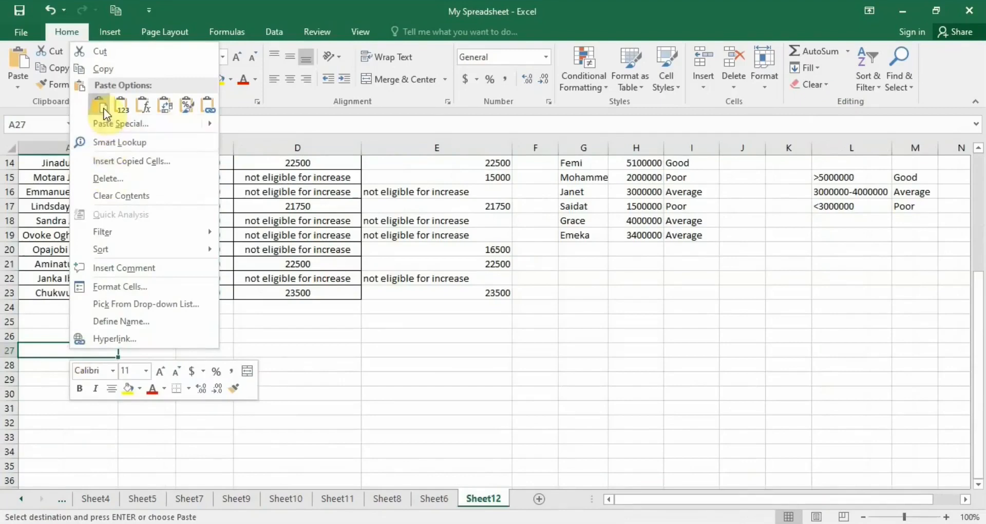
left_click(46, 337)
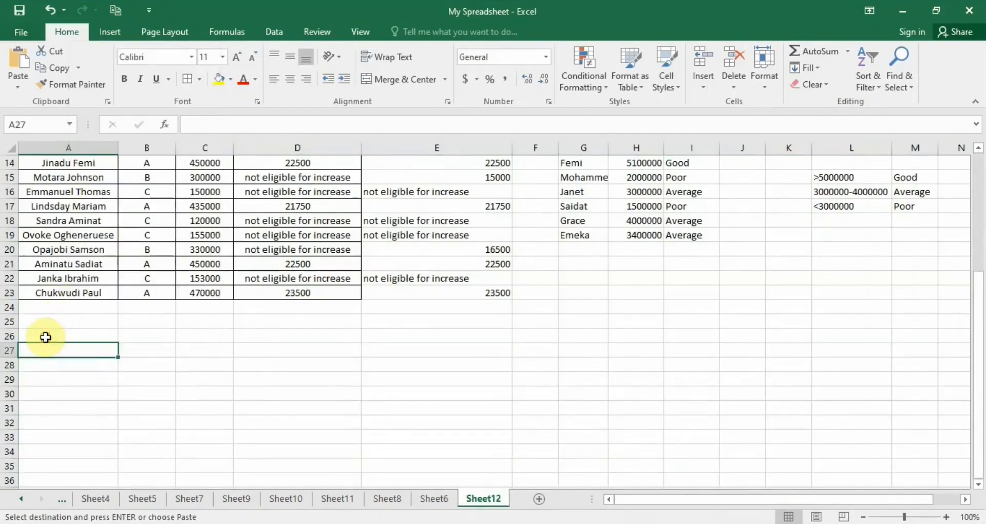
right_click(46, 338)
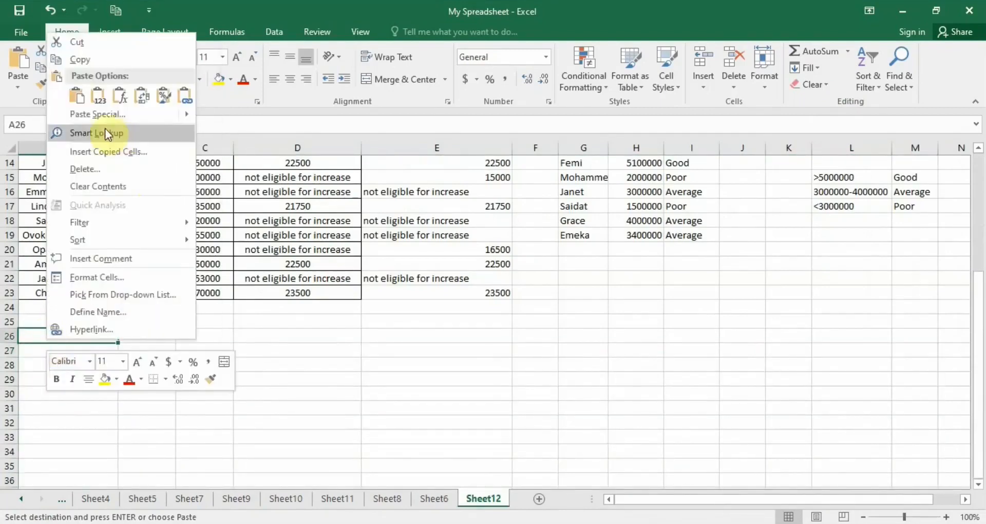
left_click(80, 97)
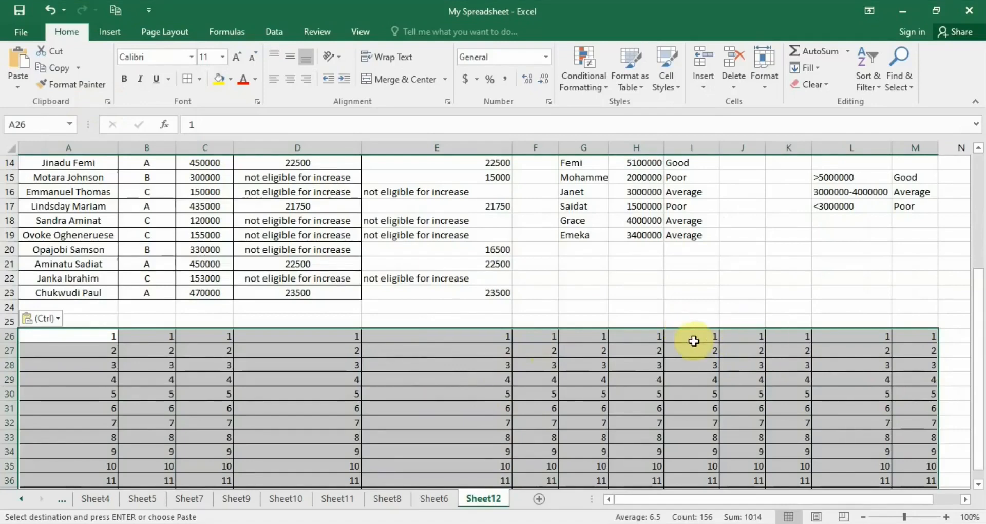
Clear the contents of I26:M36 in the pasted block and remove the borders from these cells.
left_click_drag(692, 337, 906, 473)
key("Delete")
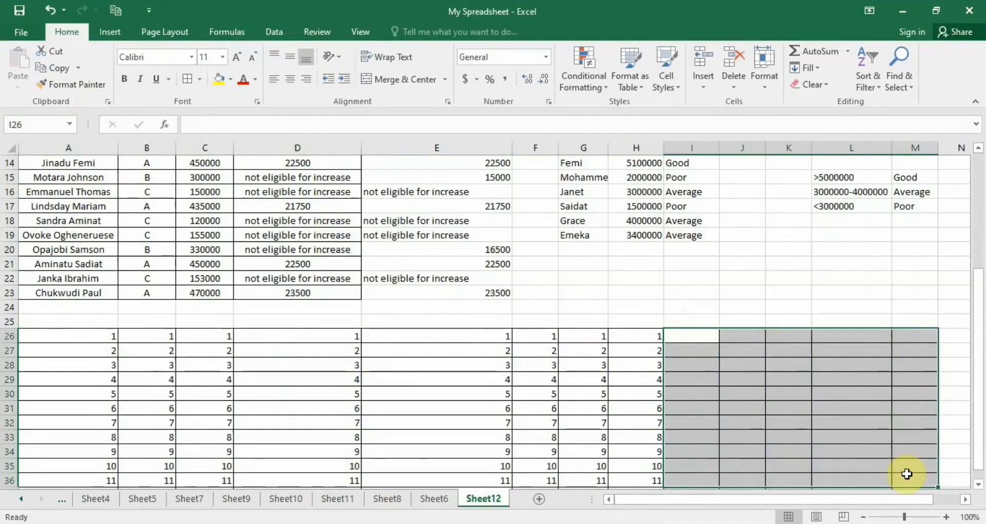
left_click(199, 80)
left_click(231, 185)
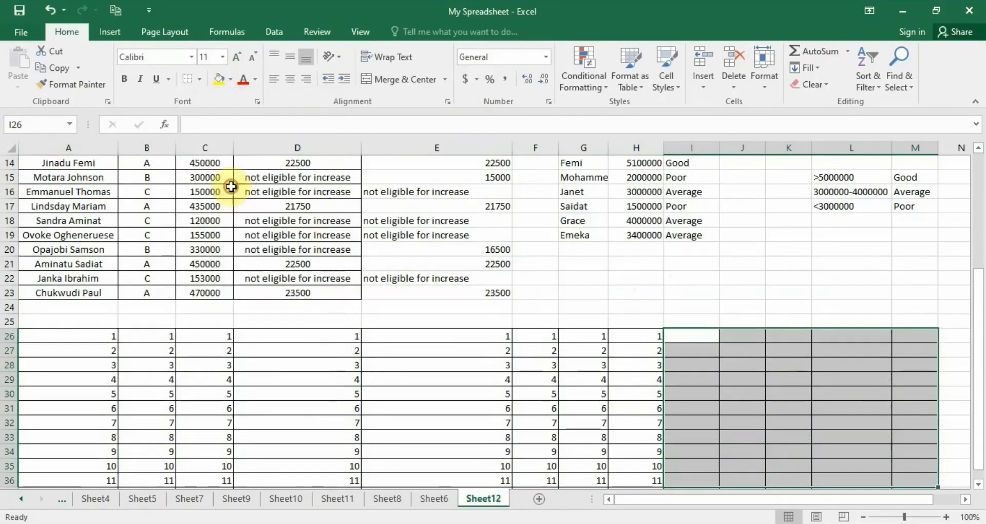
left_click(552, 407)
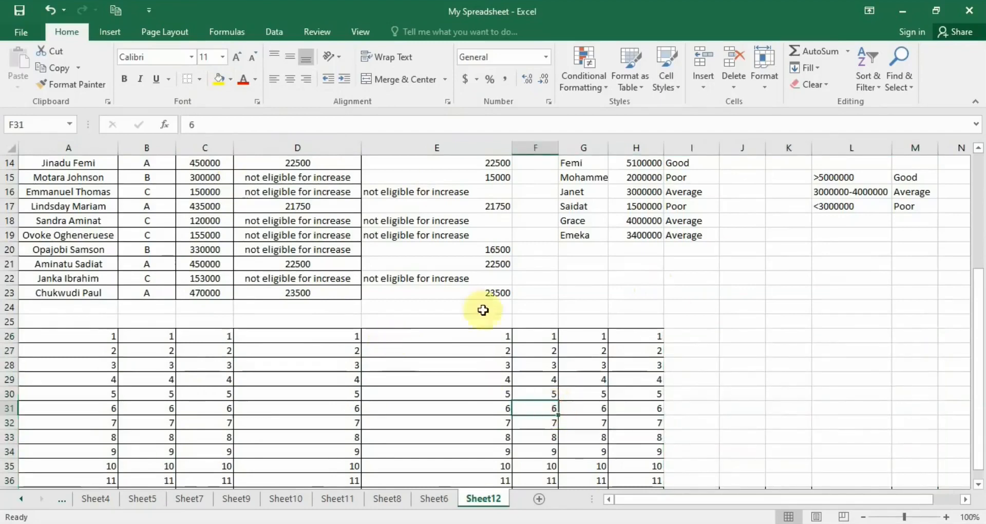
Apply All Borders to the cells H26:H36 of the number block.
left_click_drag(641, 336, 638, 478)
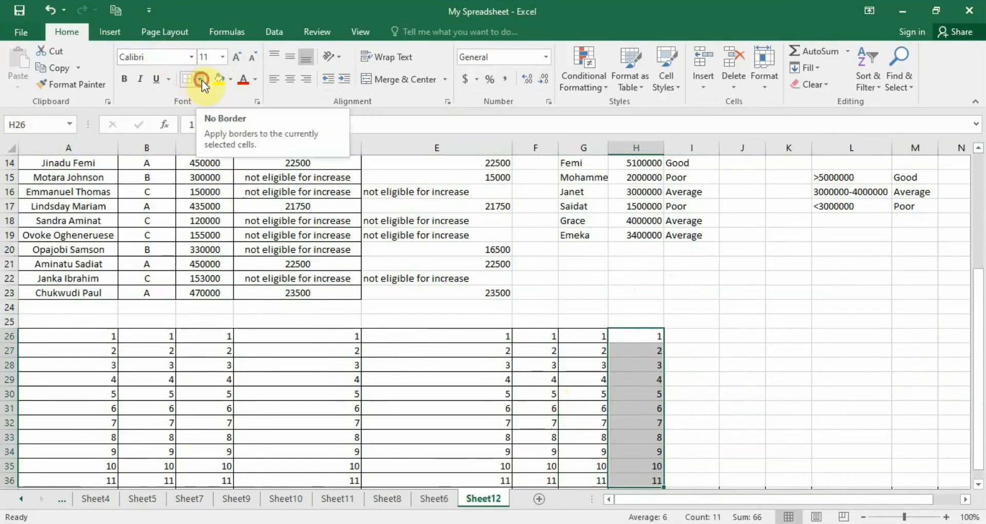
left_click(202, 80)
left_click(222, 202)
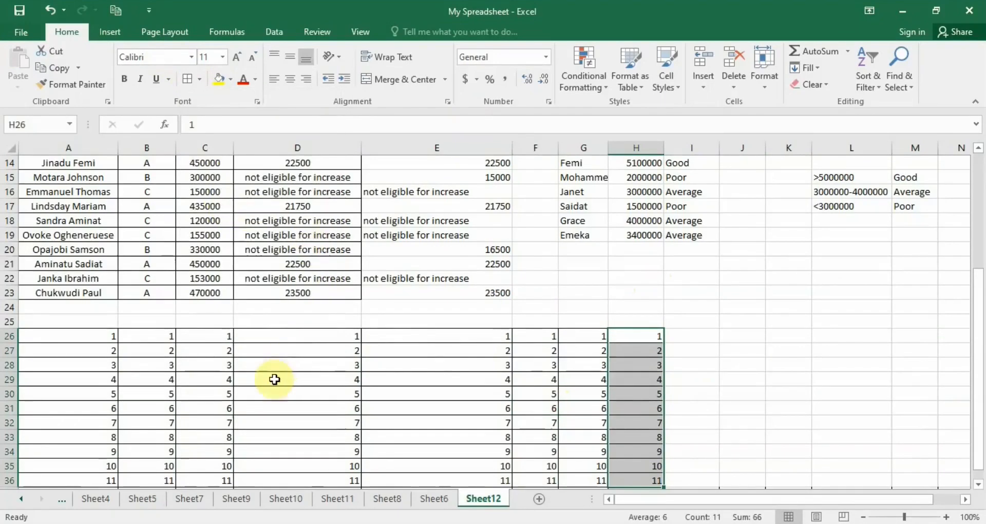
left_click(258, 383)
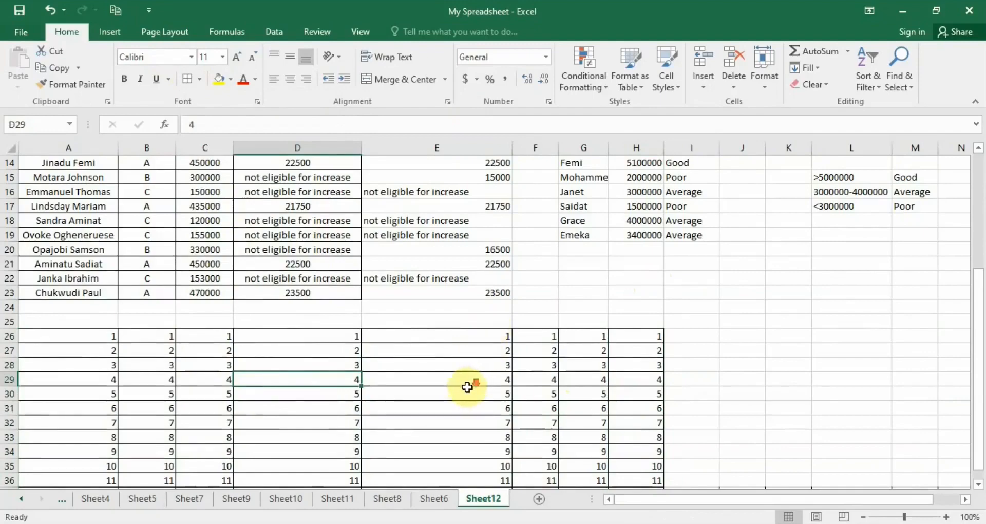
Remove the borders and clear the contents of the leftover cells I37:M38.
scroll(466, 387, "down", 2)
left_click_drag(667, 410, 925, 415)
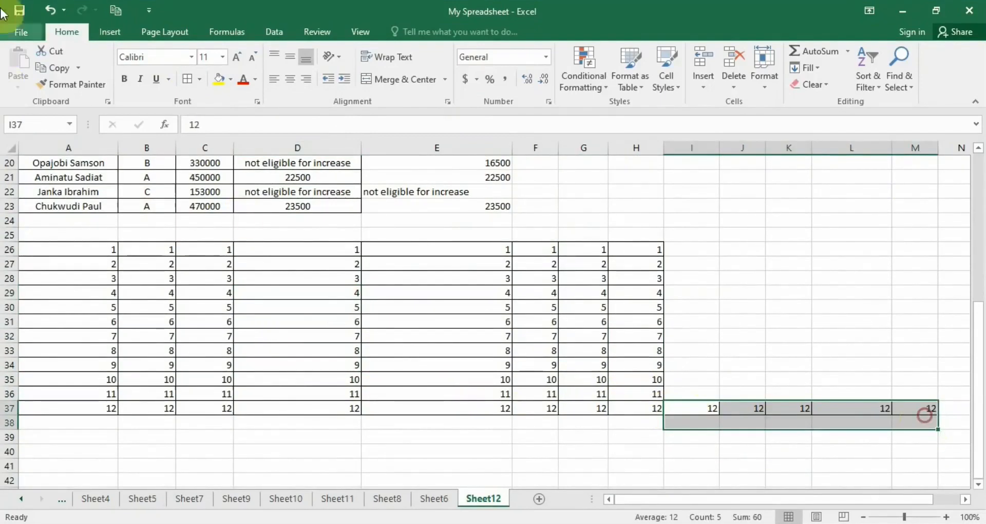
left_click(197, 80)
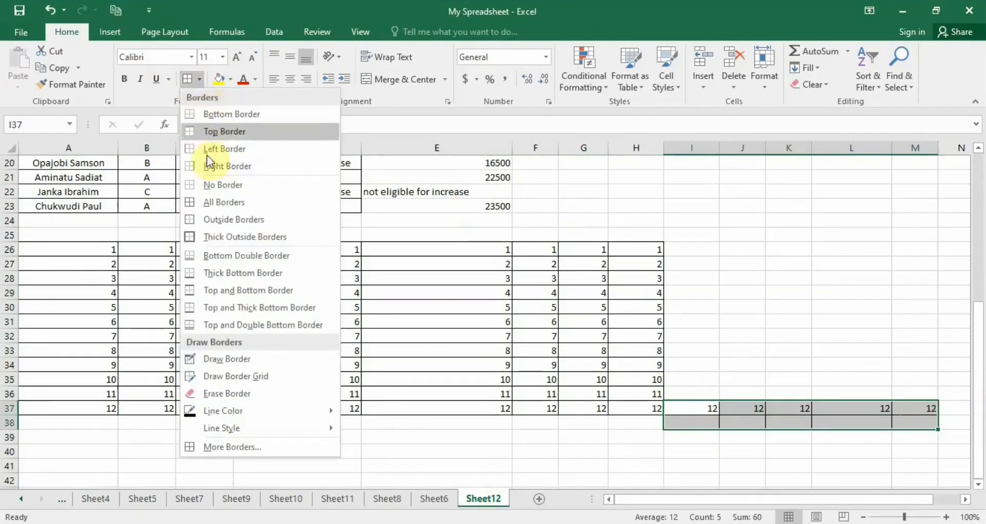
left_click(205, 186)
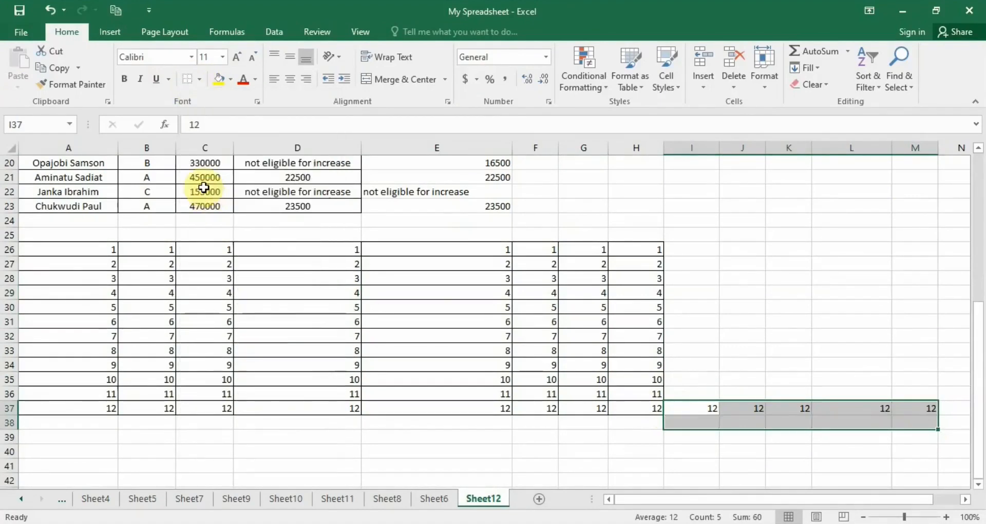
key("Delete")
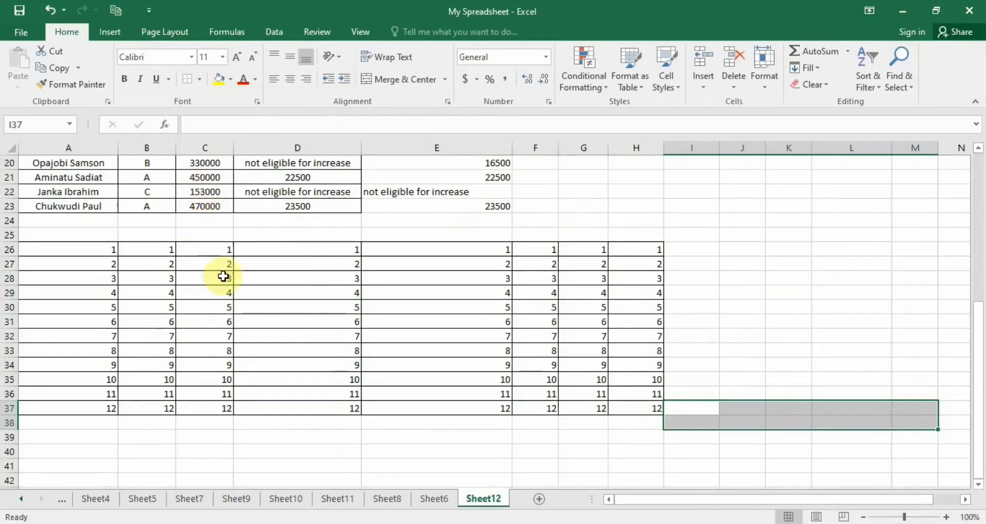
Vary the numbers in the block: set B28 to 6, C33 to 4, D32 to 5 and E35 to 9.
left_click(102, 246)
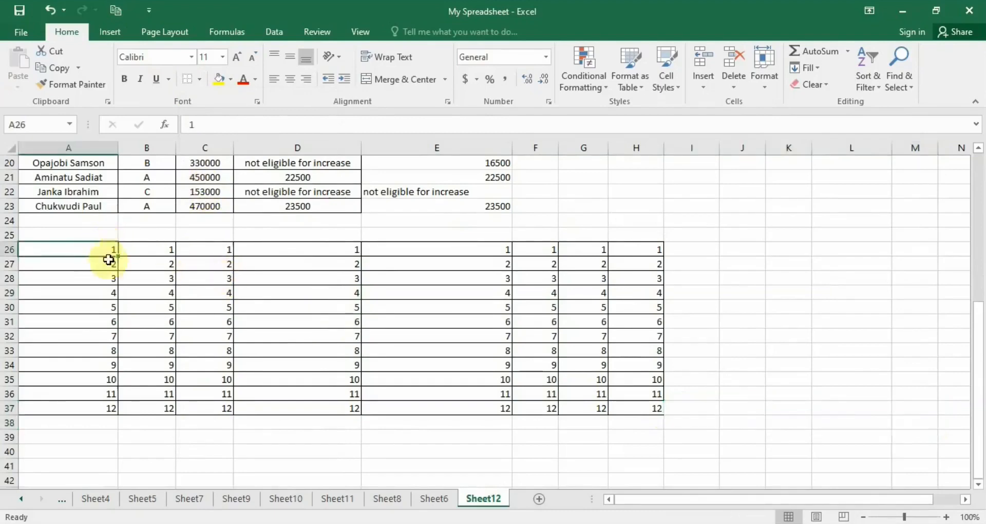
left_click(140, 281)
left_click(174, 311)
left_click(206, 352)
type("4")
left_click(358, 337)
type("5")
left_click(478, 376)
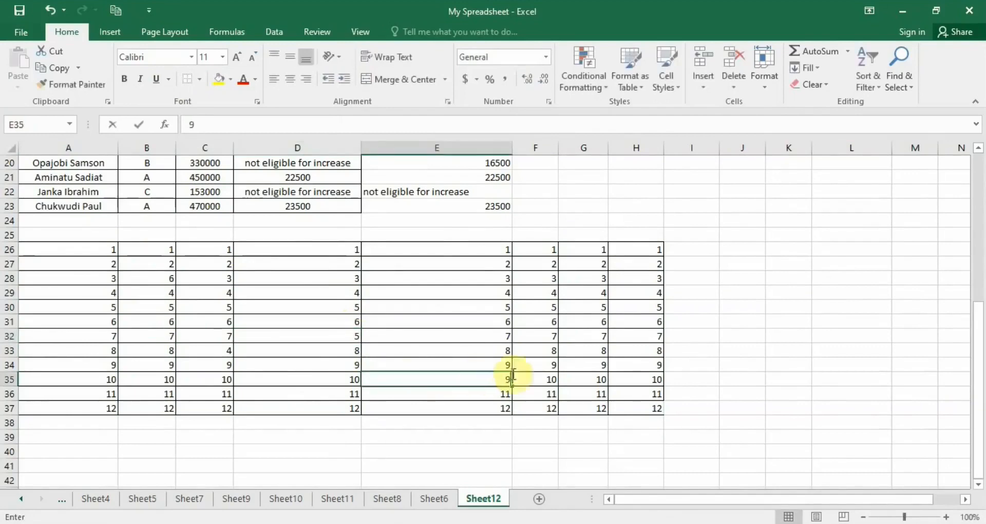
Set G27 and H27 to 9, and E36 and E37 to 3.
left_click(578, 262)
type("9")
left_click(661, 263)
type("9")
left_click(453, 394)
type("3")
left_click(470, 411)
type("3")
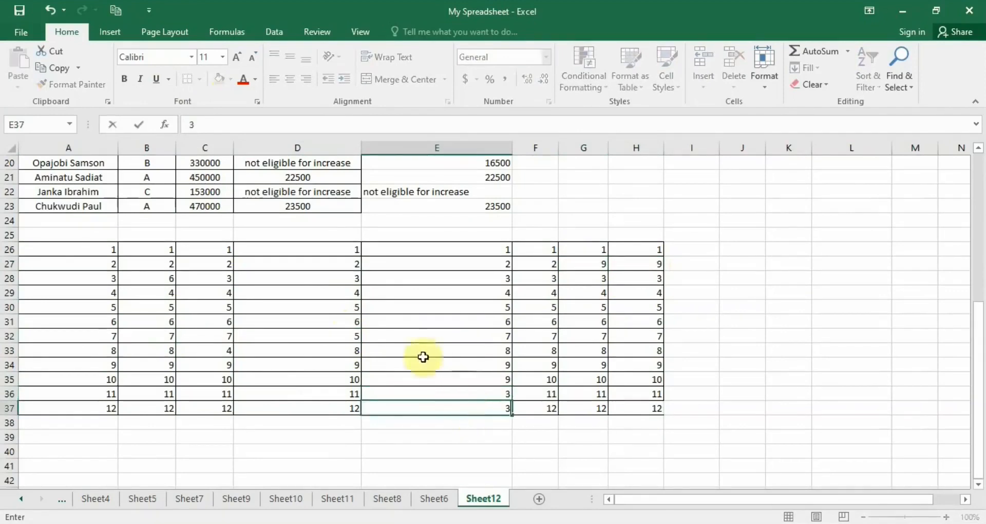
Set D26 to 3, and D36, B36 and E26 to 8.
left_click(326, 248)
type("3")
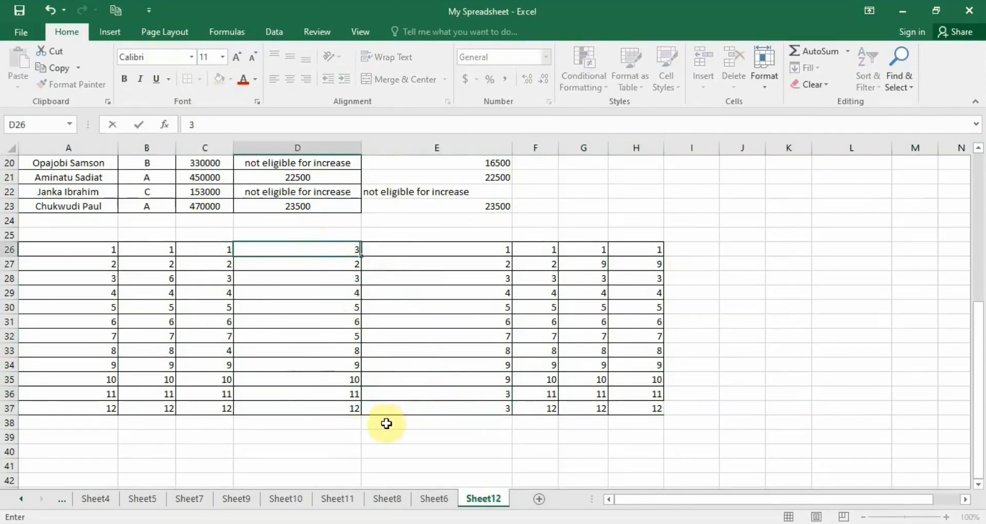
left_click(248, 394)
type("8")
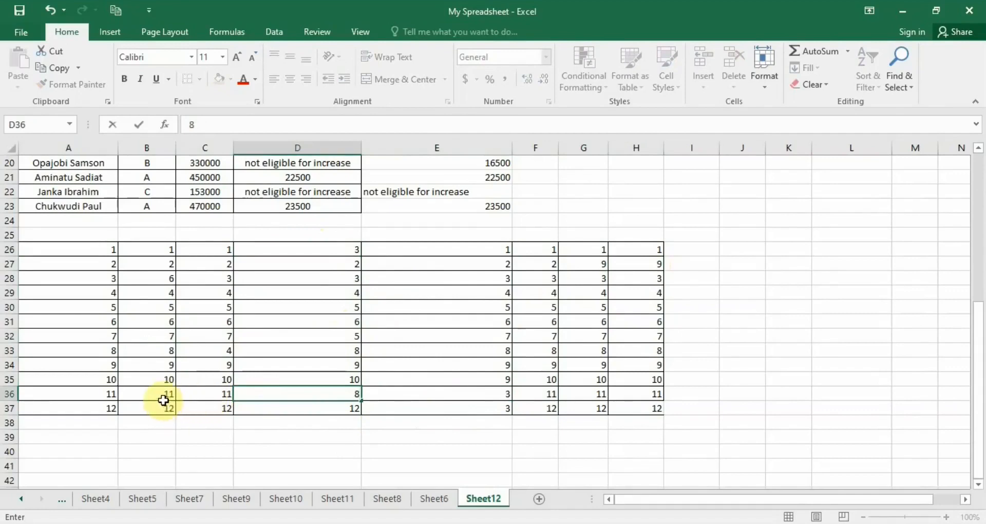
left_click(163, 398)
type("8")
left_click(499, 252)
type("8")
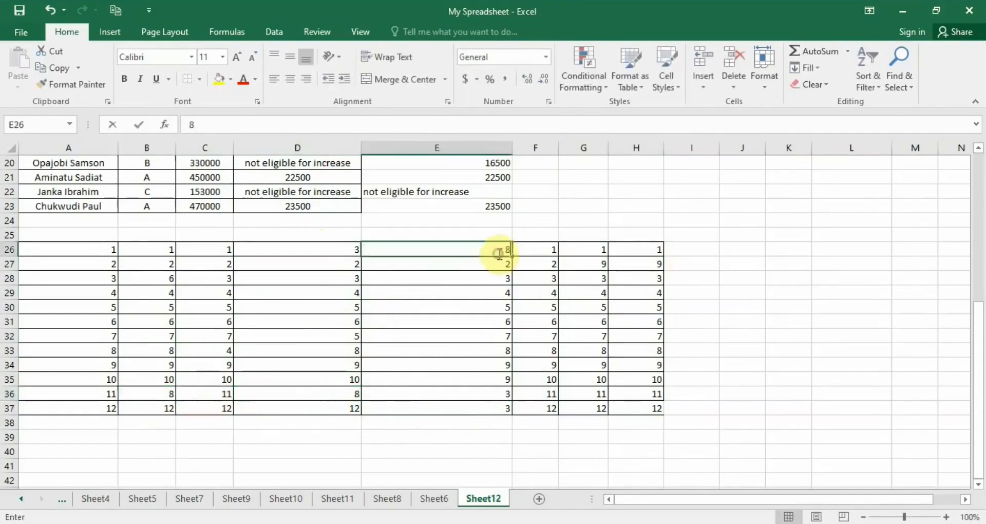
Set C28 and G33 to 9, and D37 to 1.
left_click(455, 307)
left_click(217, 279)
type("9")
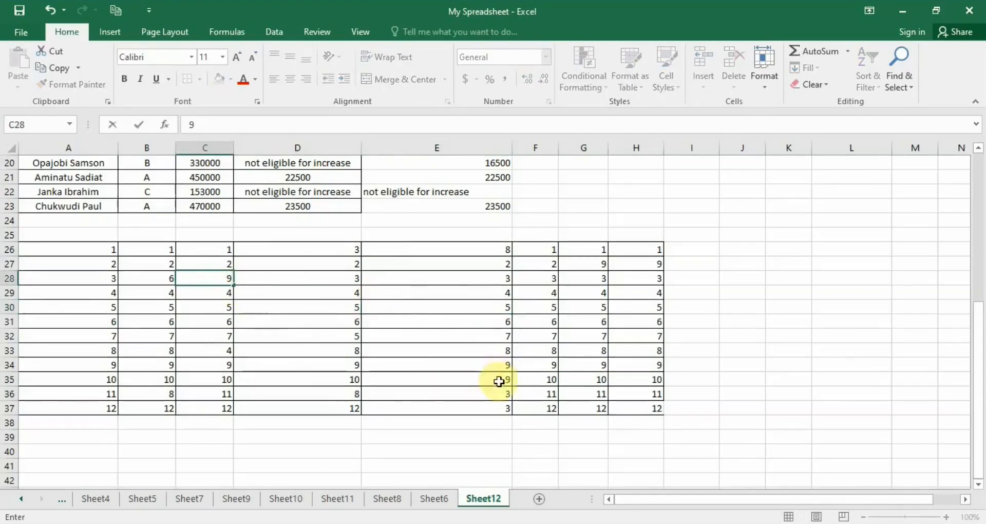
left_click(602, 349)
type("9")
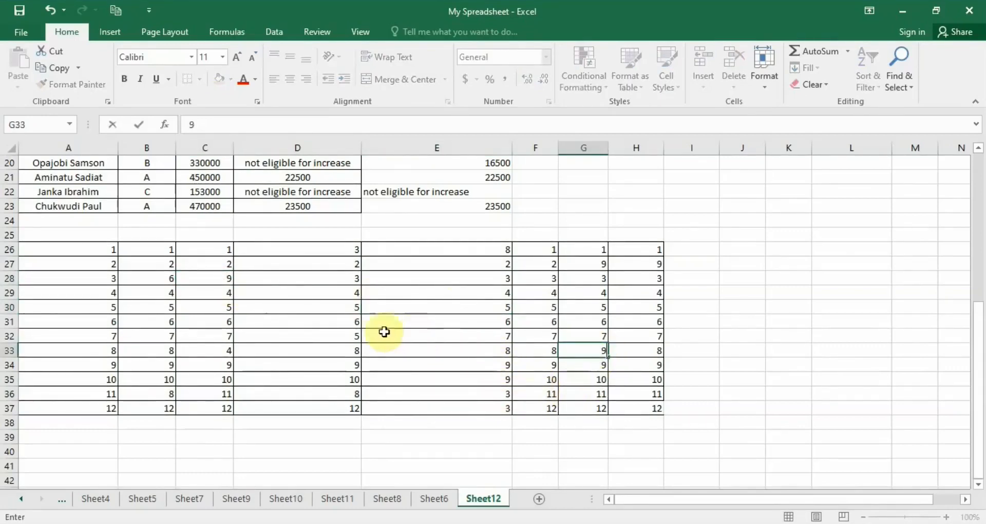
left_click(330, 409)
type("1")
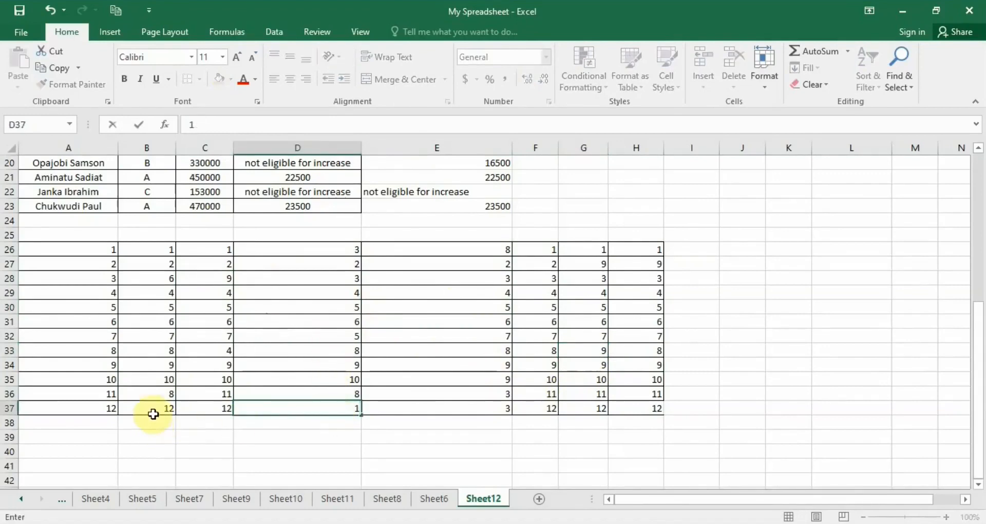
Set B37 to 1, G28 to 13 and E30 to 3.
left_click(154, 410)
type("1")
left_click(600, 277)
type("1")
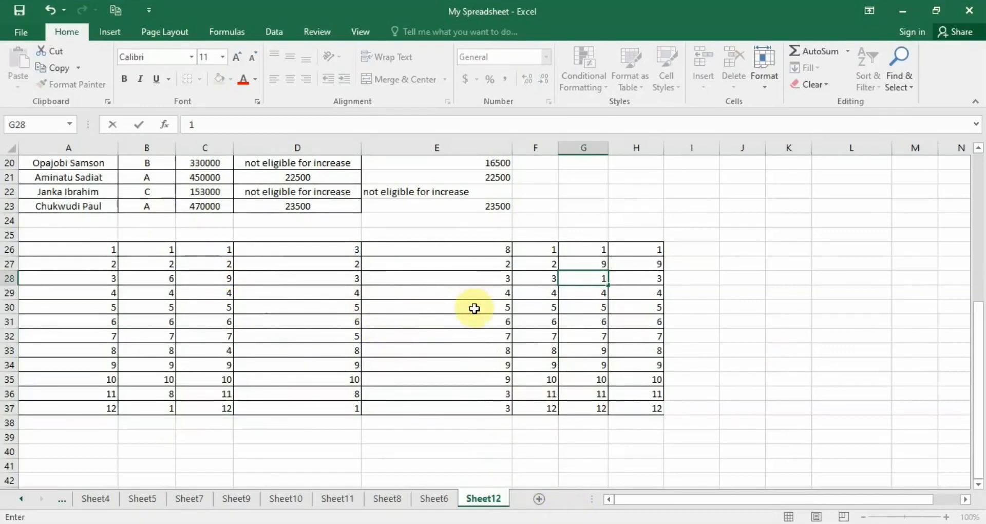
type("3")
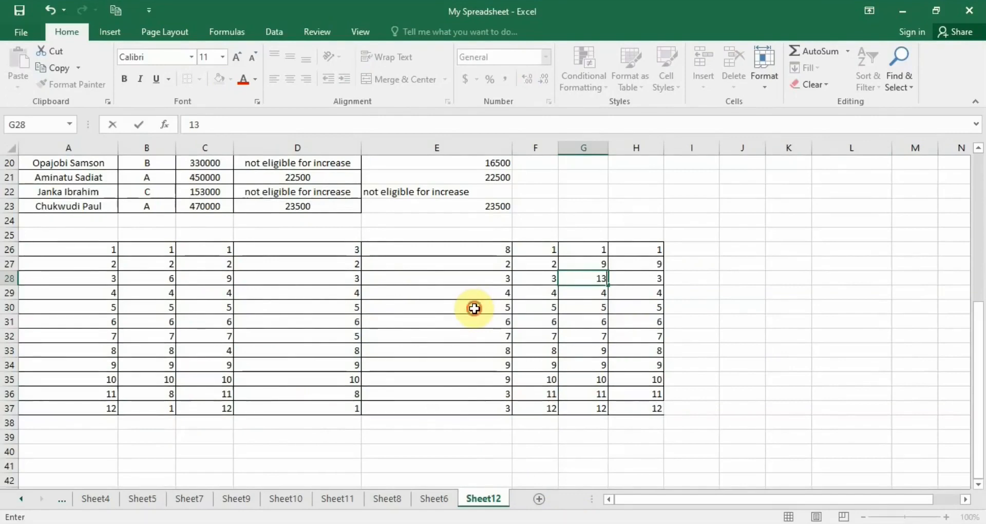
left_click(474, 308)
left_click(310, 308)
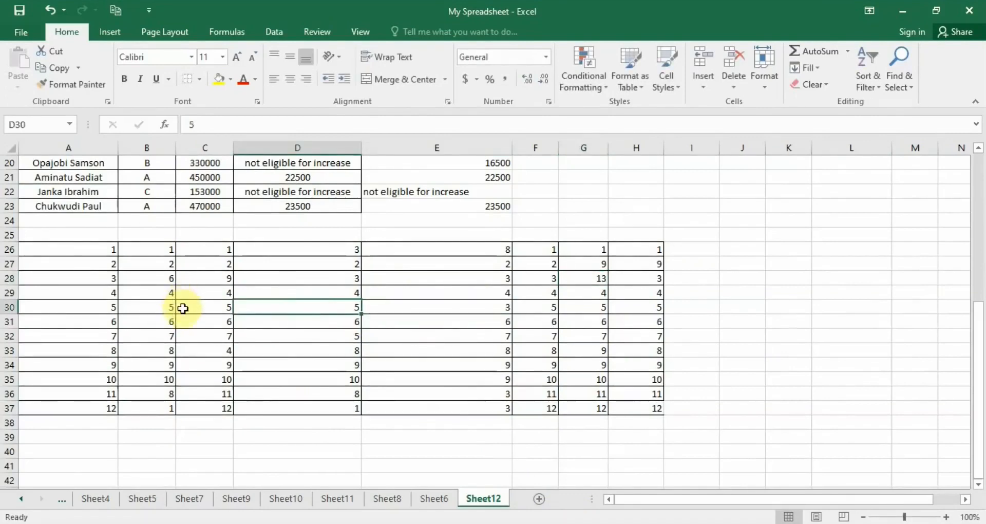
Set C30 to 3, completing the varied number block A26:H37.
left_click(183, 308)
type("3")
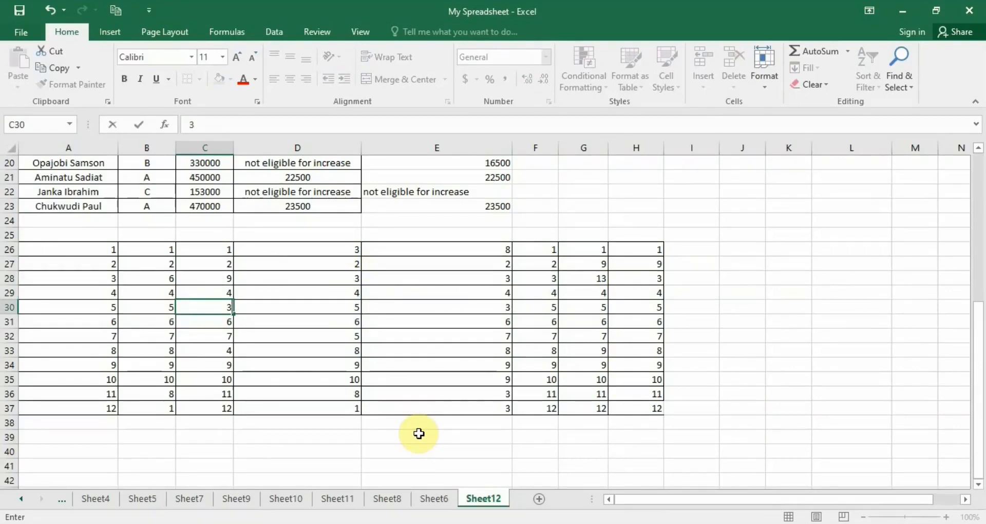
left_click_drag(49, 249, 642, 413)
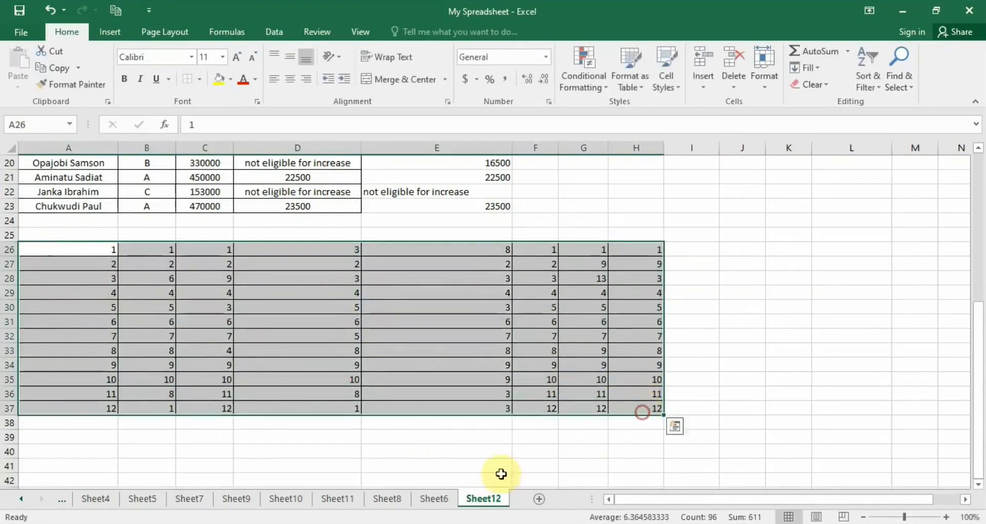
left_click(487, 423)
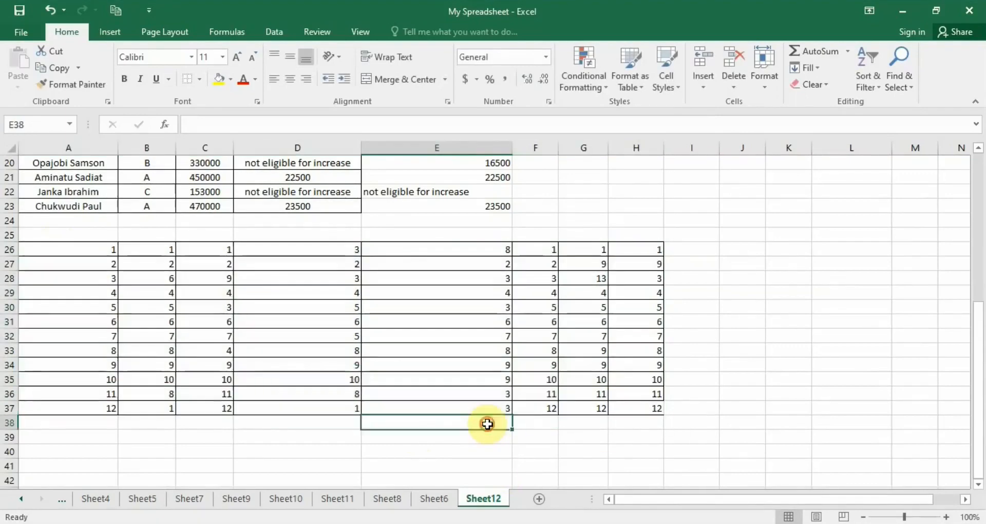
In J28, count the cells in A26:H37 that equal 2 with the formula =COUNTIF(A26:H37,2).
left_click(747, 278)
type("=")
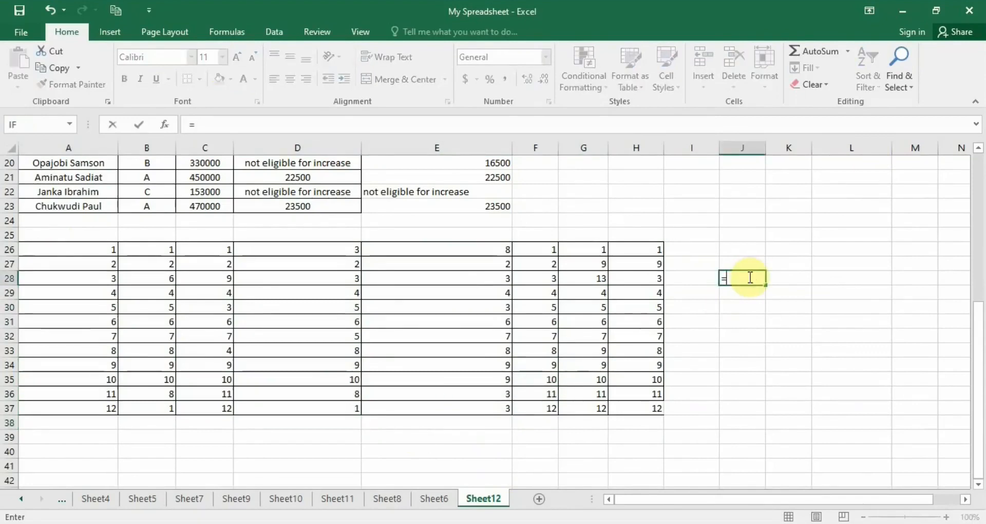
type("coun")
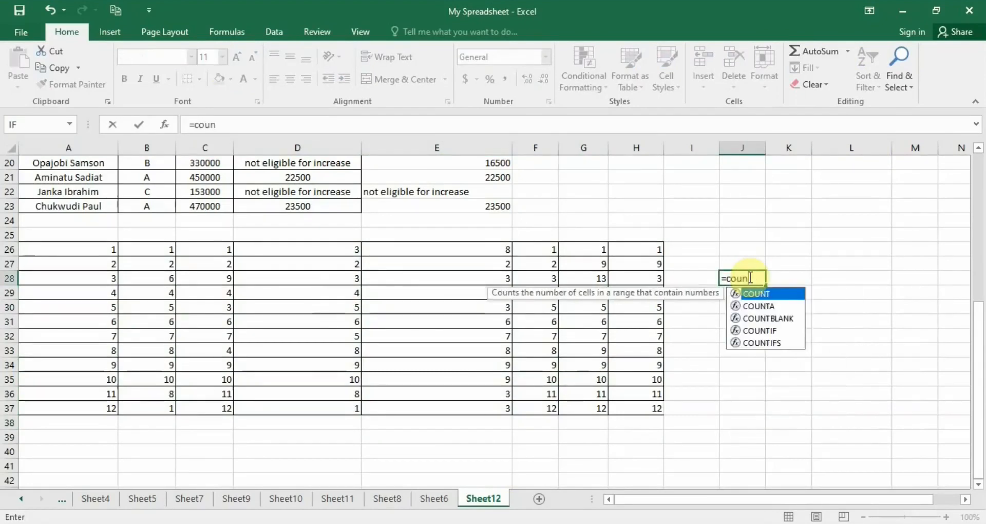
left_click(765, 331)
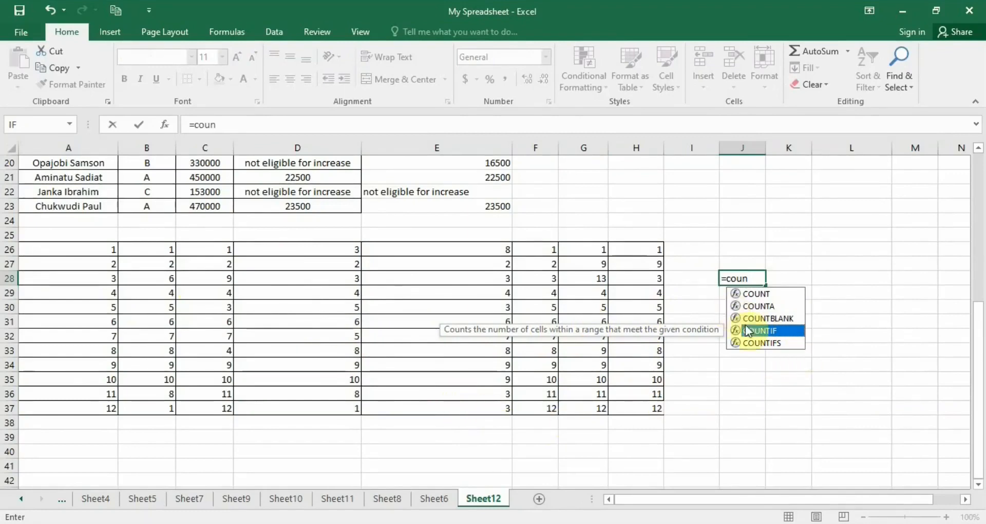
double_click(758, 331)
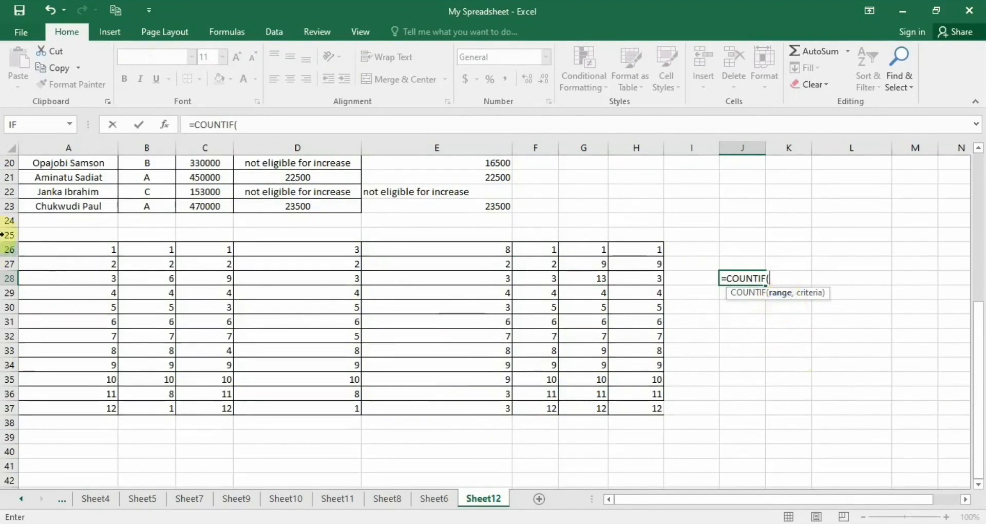
left_click_drag(39, 253, 635, 416)
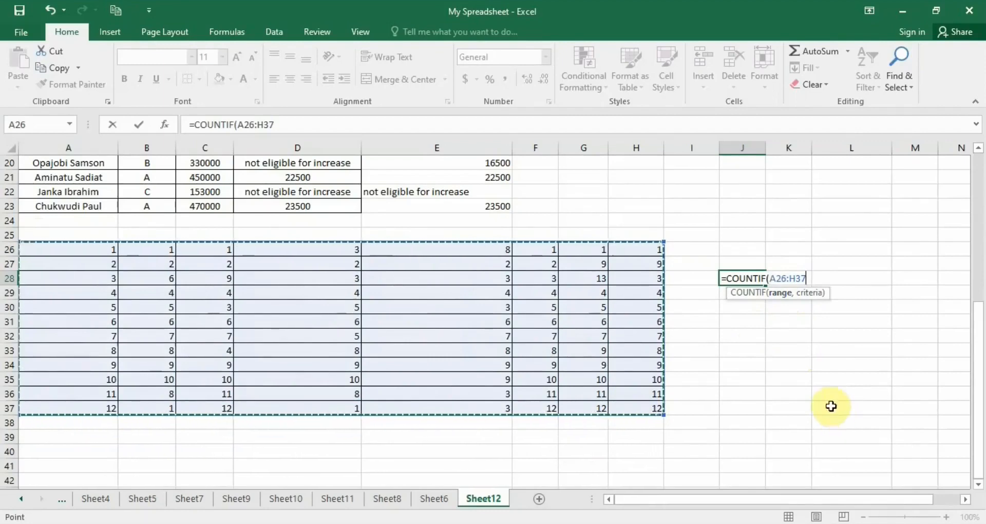
type(",")
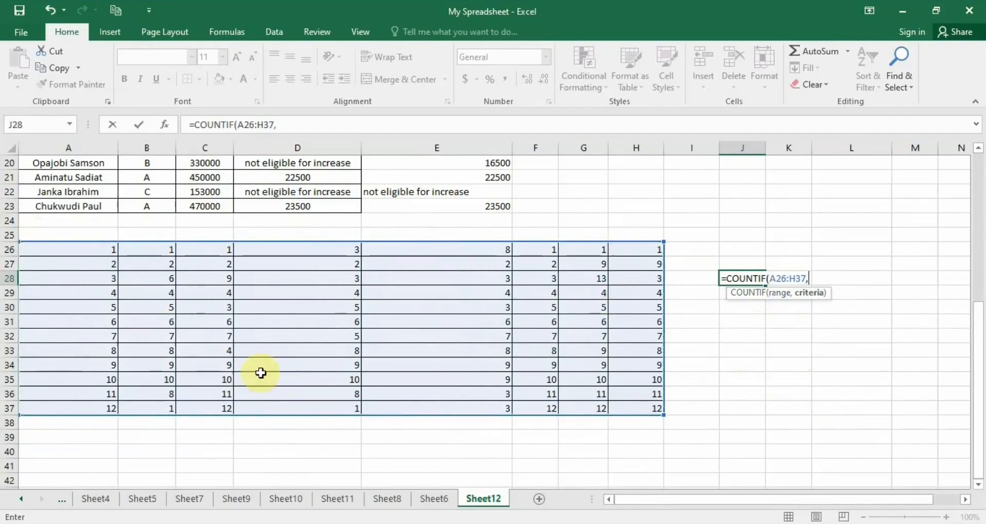
type("2")
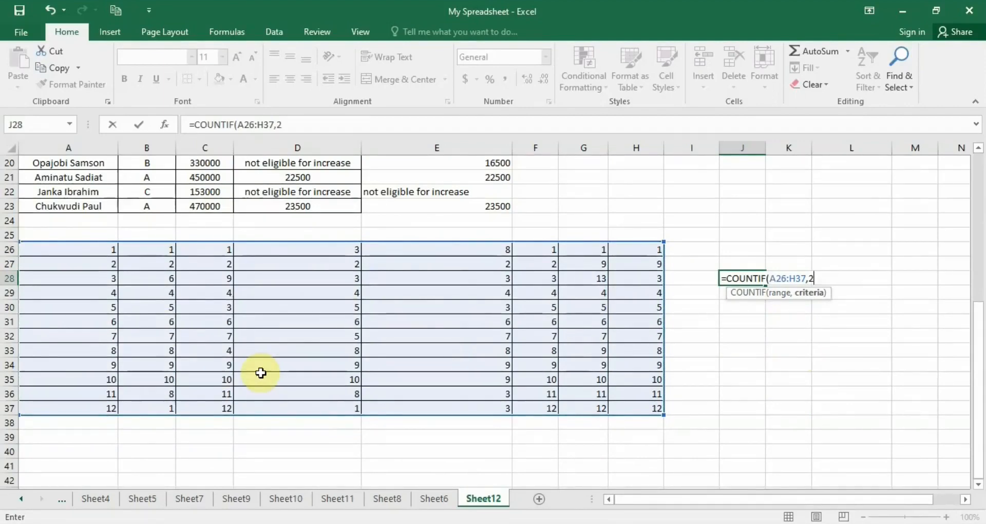
type(")")
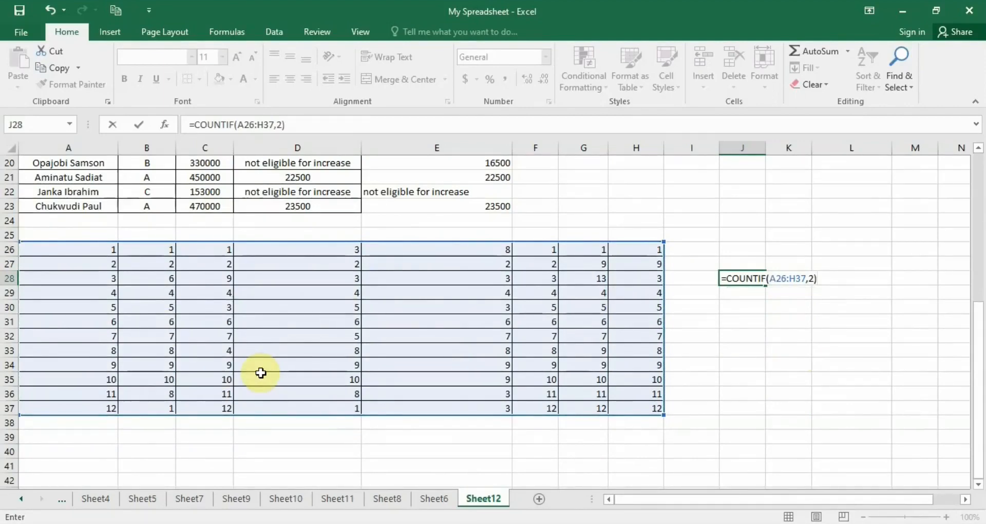
key("Return")
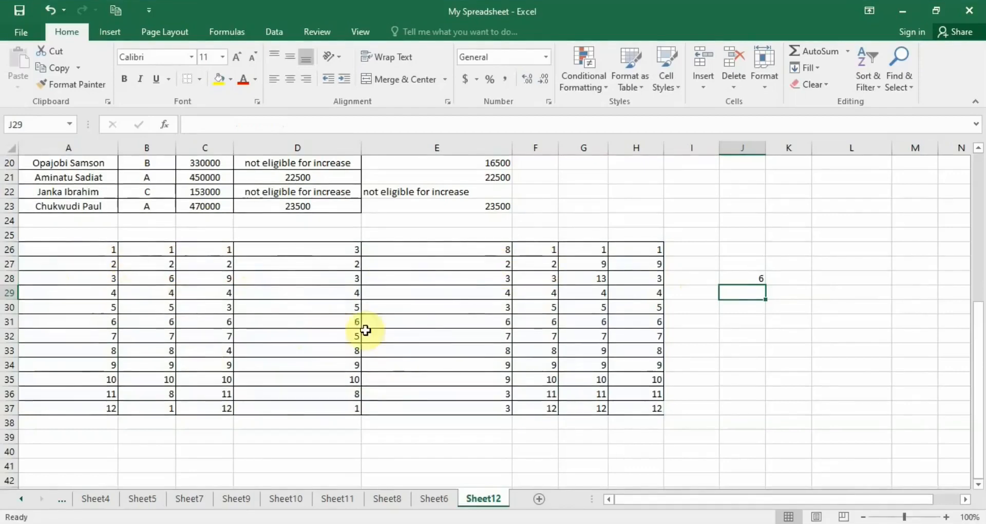
left_click(754, 280)
In J29, use COUNTIF to count the cells in A26:H37 that equal 8.
left_click(748, 296)
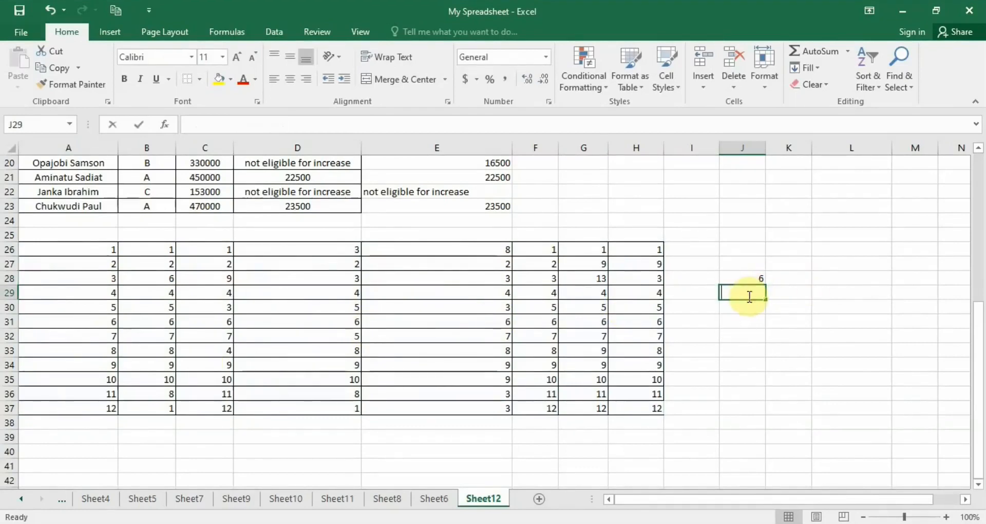
type("=c")
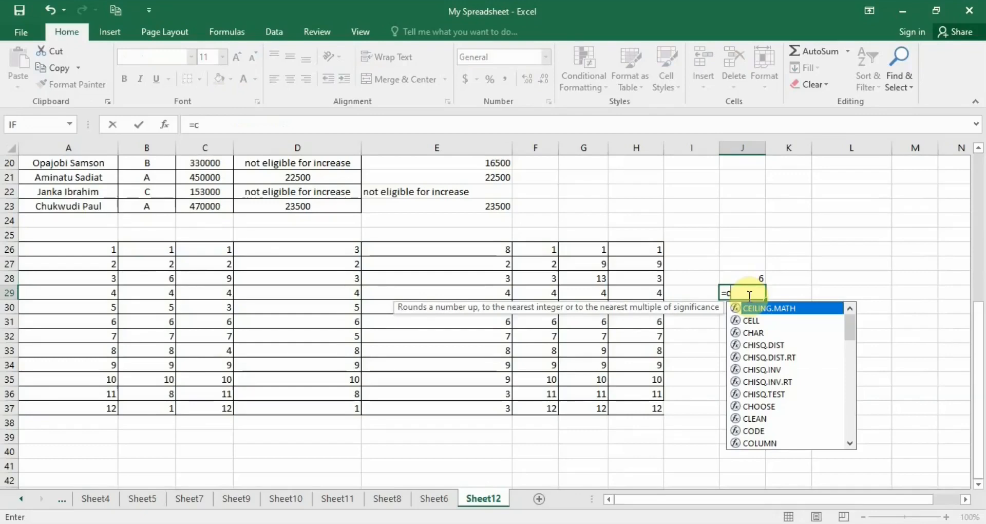
type("ou")
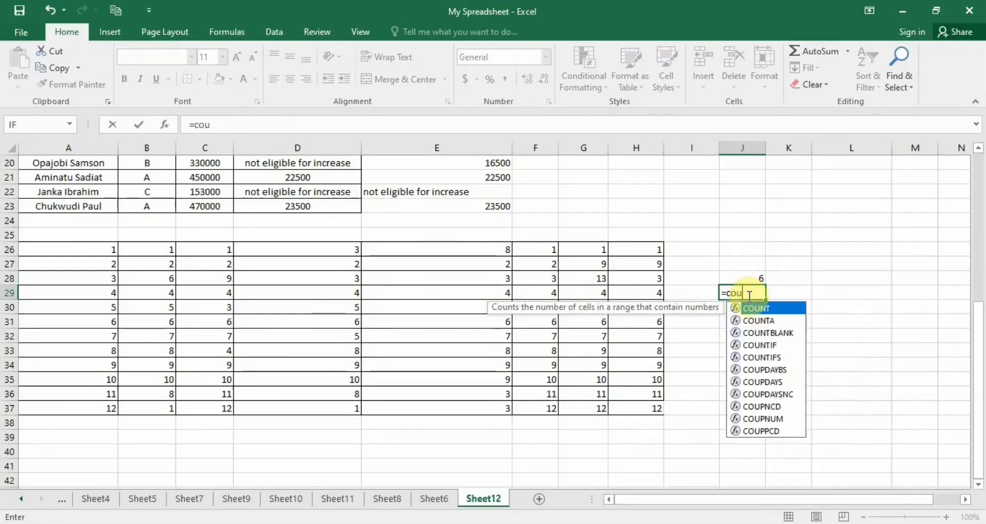
double_click(762, 343)
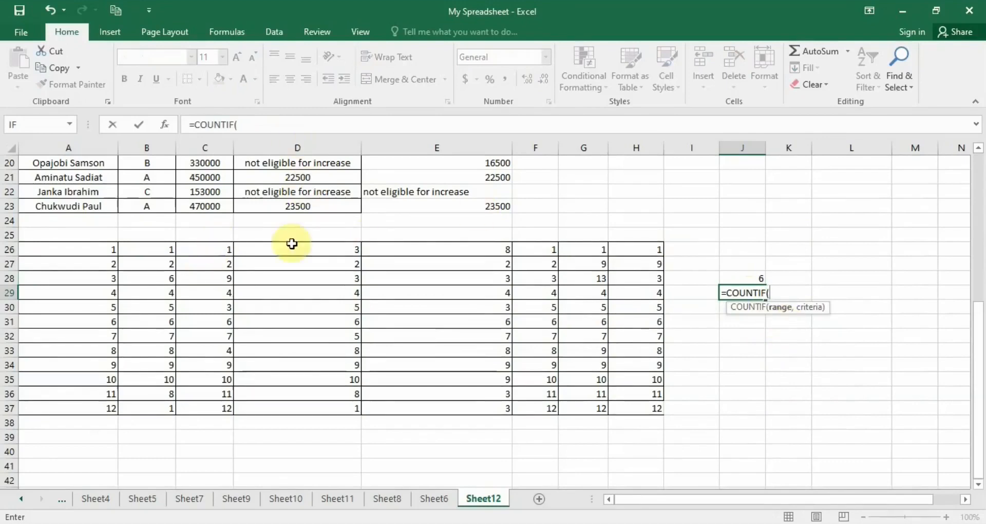
left_click_drag(50, 250, 665, 429)
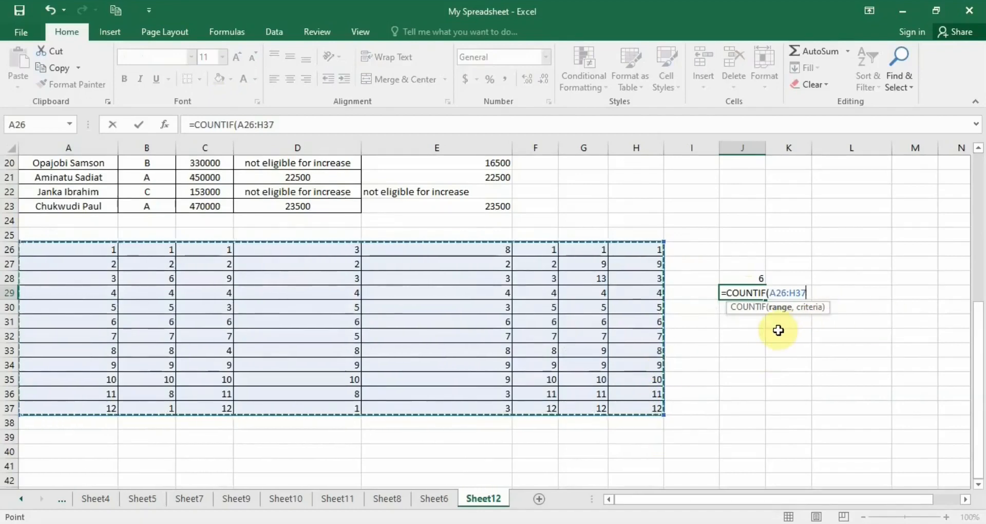
type(",8")
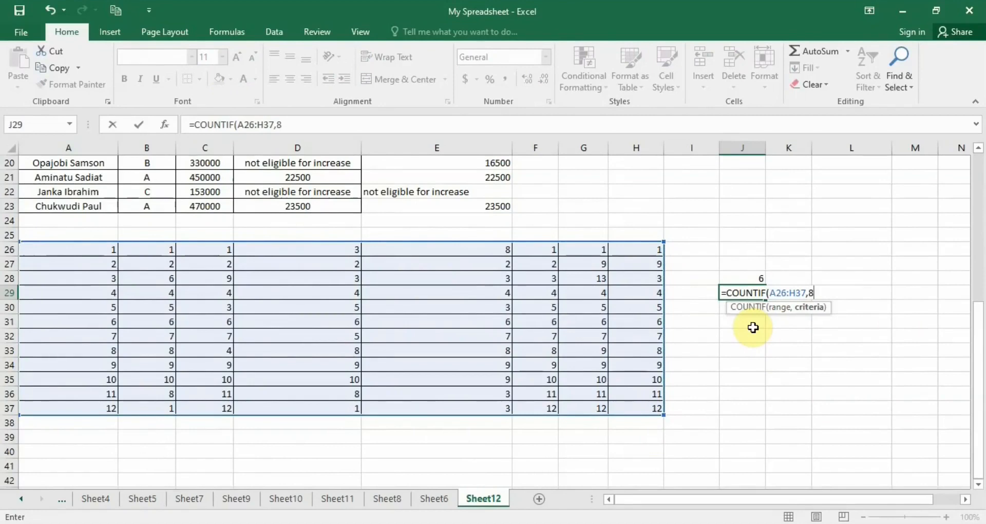
key("Return")
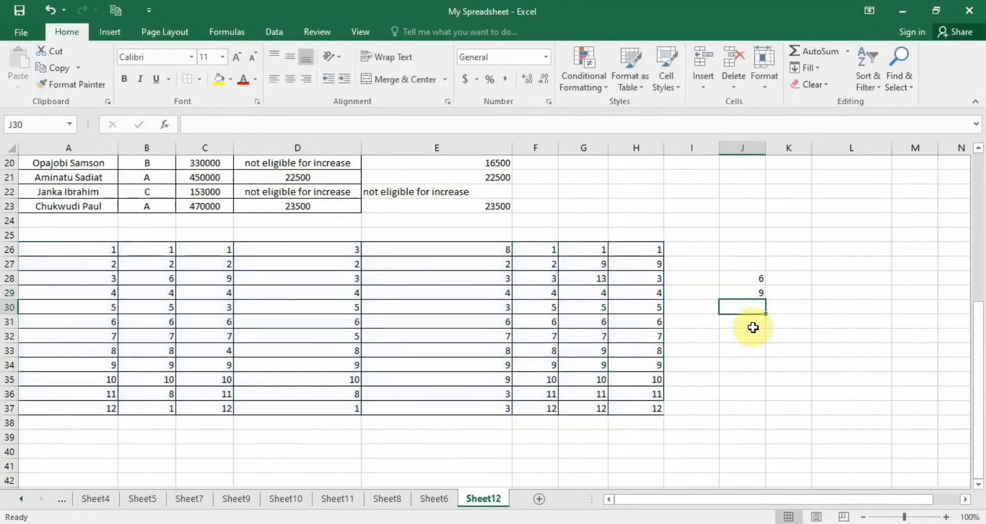
left_click(746, 291)
Try to enter =COUNTIF(A26:H37,>3) in J30, with the criterion unquoted.
left_click(748, 315)
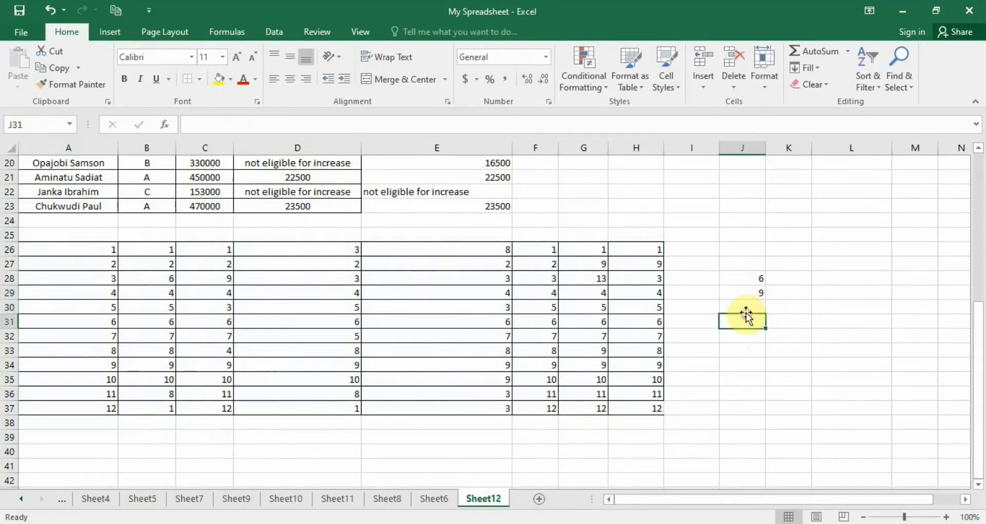
left_click(750, 306)
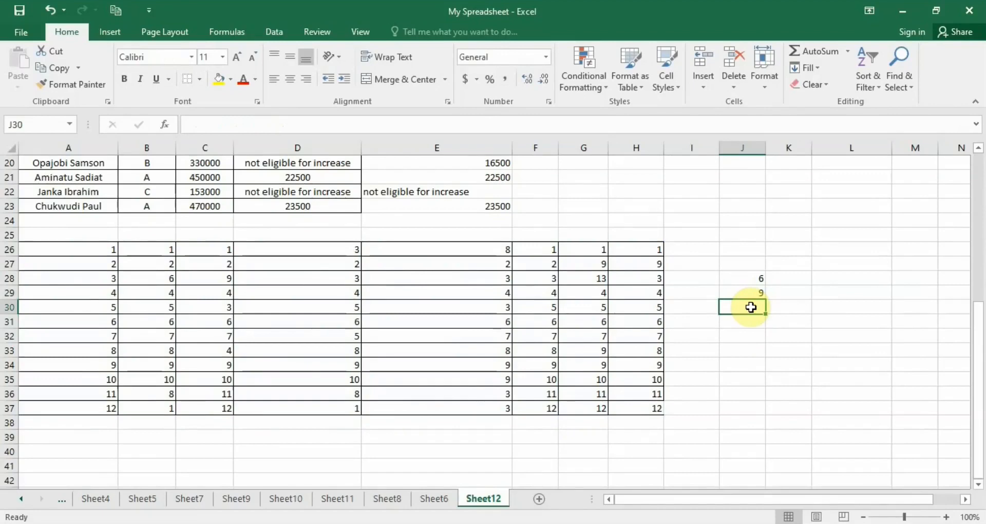
type("=c")
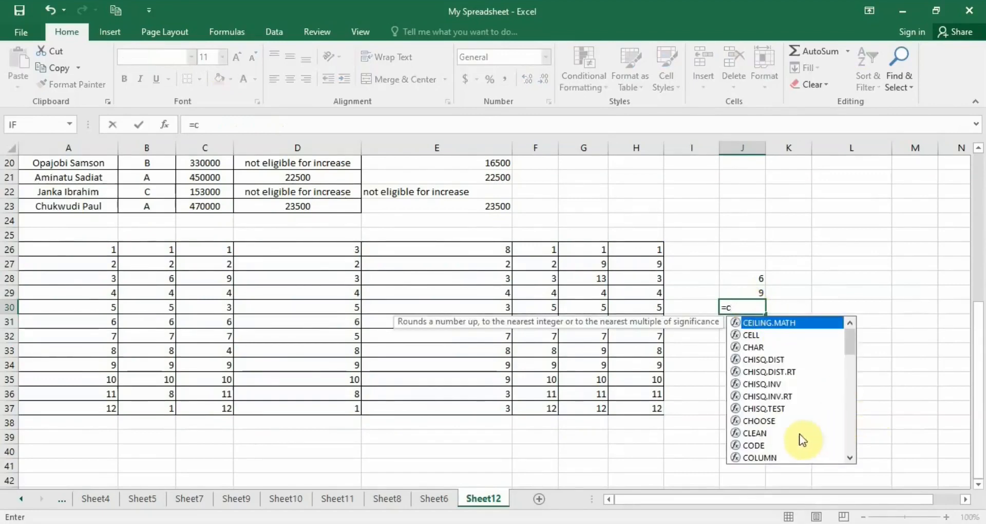
type("ou")
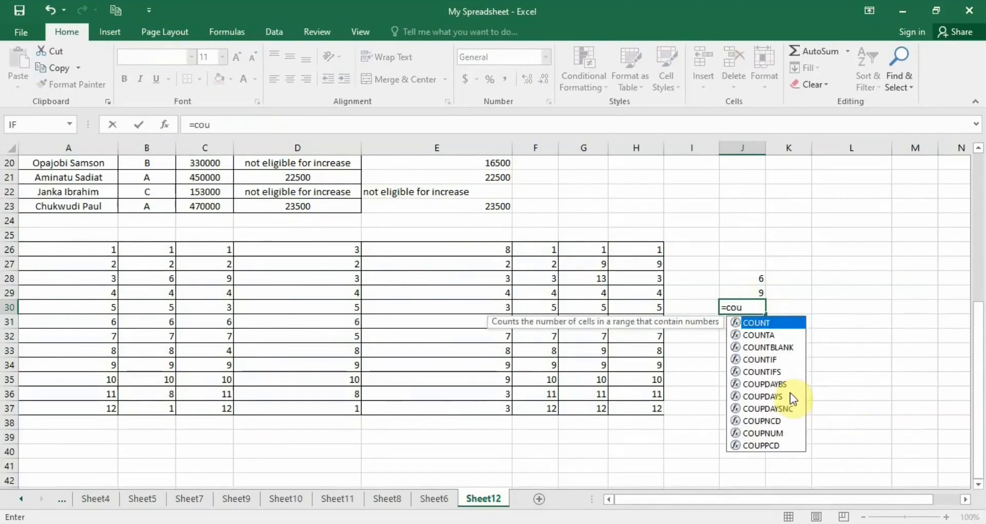
double_click(765, 359)
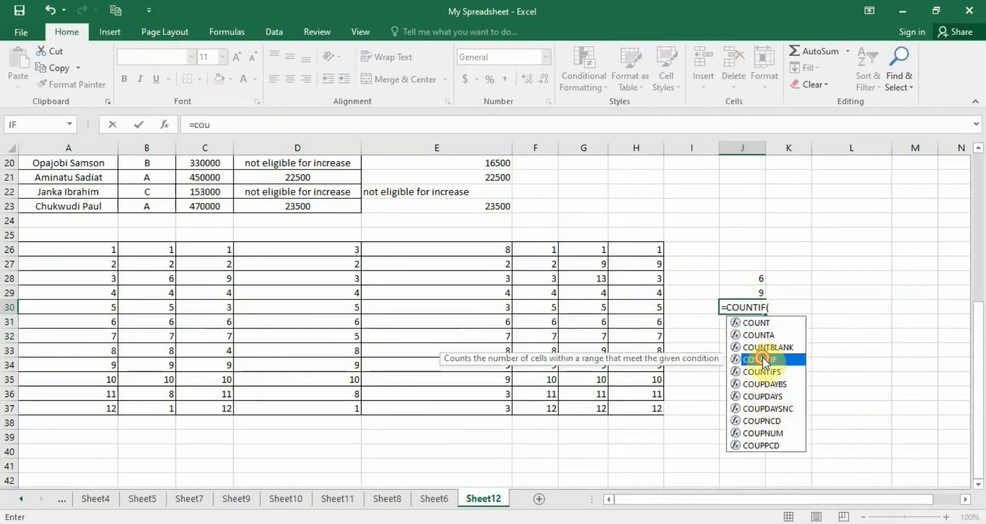
left_click_drag(48, 249, 638, 403)
type(",")
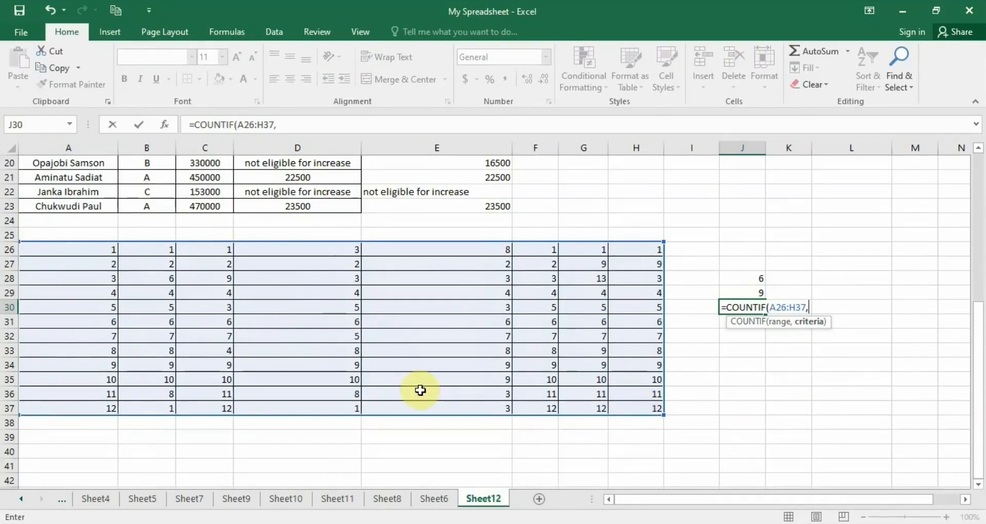
type(">3")
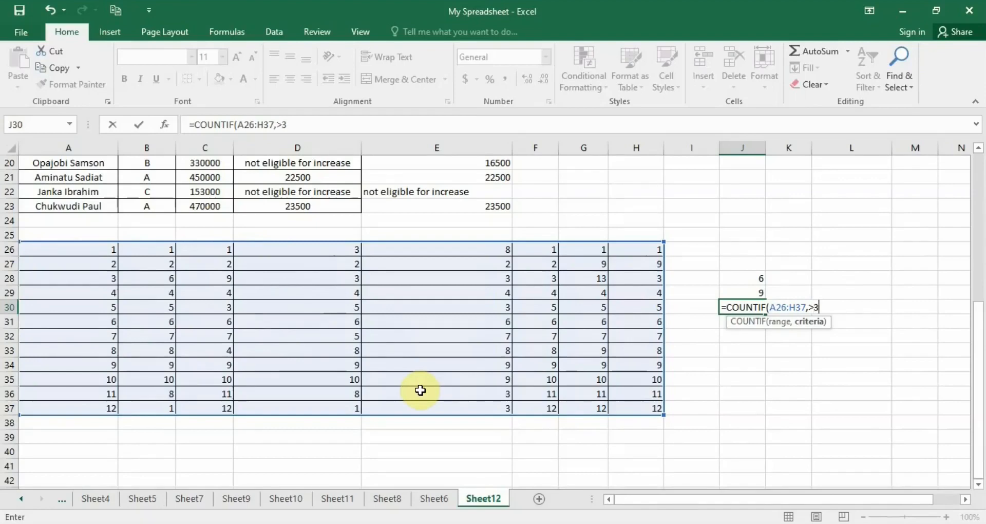
type(")")
key("Return")
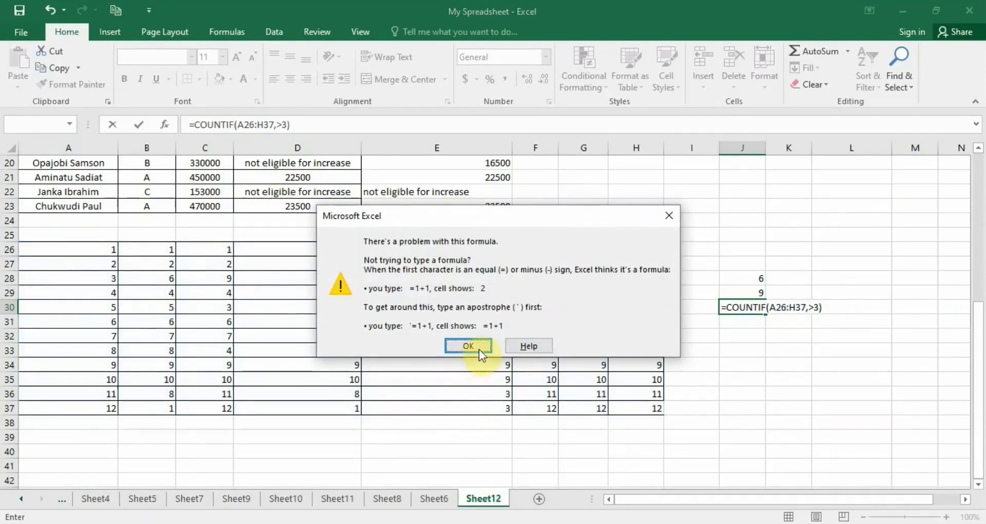
left_click(670, 214)
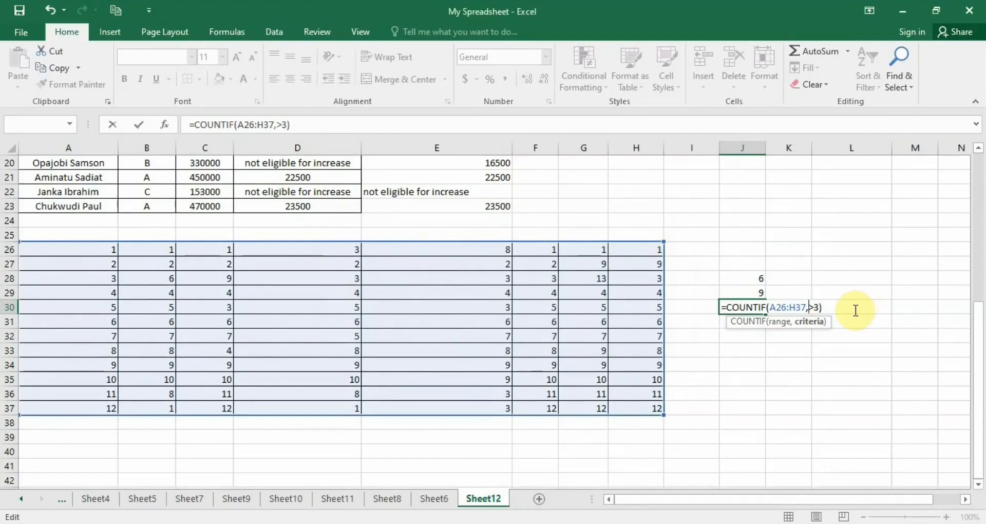
Enclose the criterion in J30 in quotation marks so the formula is =COUNTIF(A26:H37,">3").
type("\"")
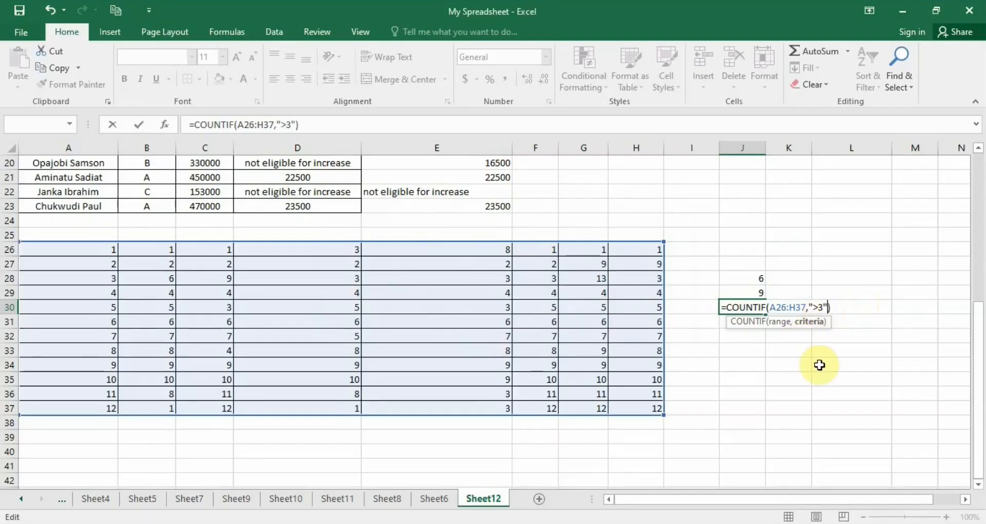
key("Return")
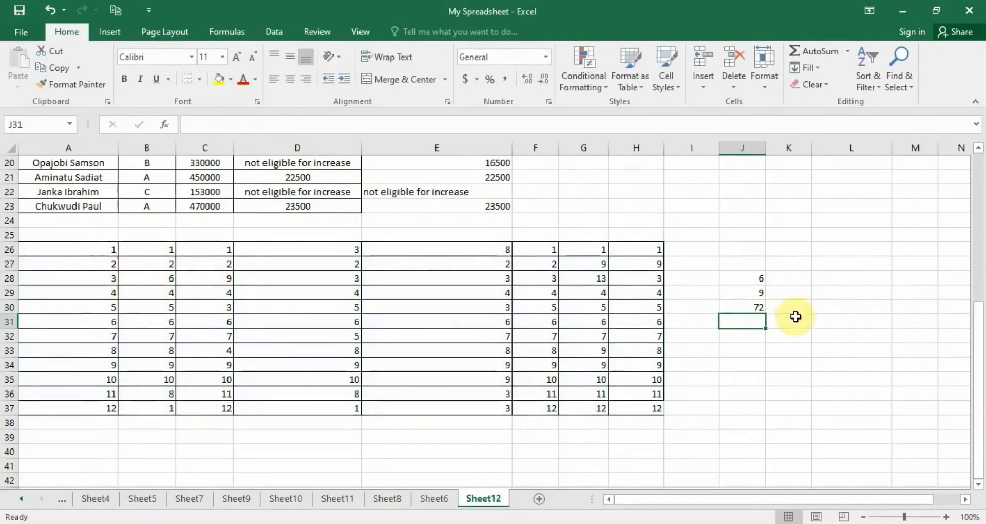
left_click(752, 309)
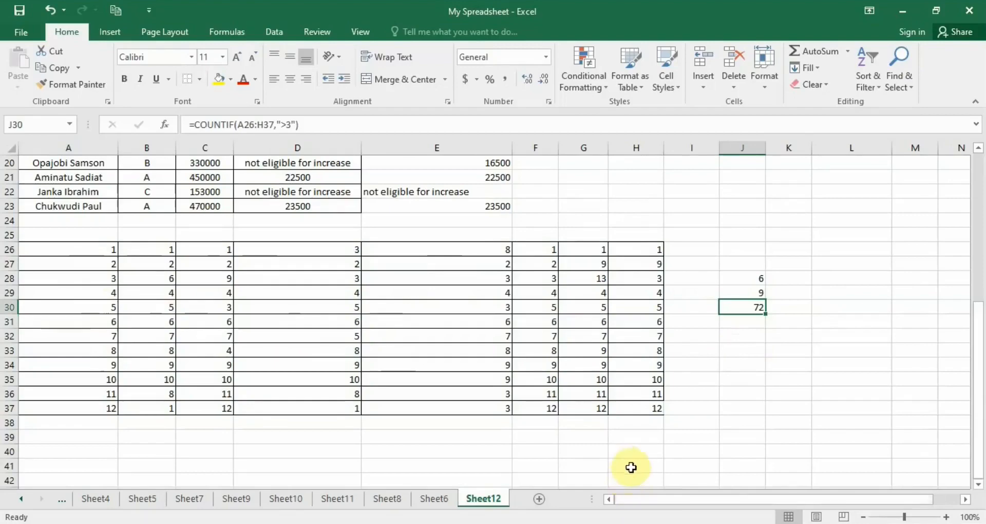